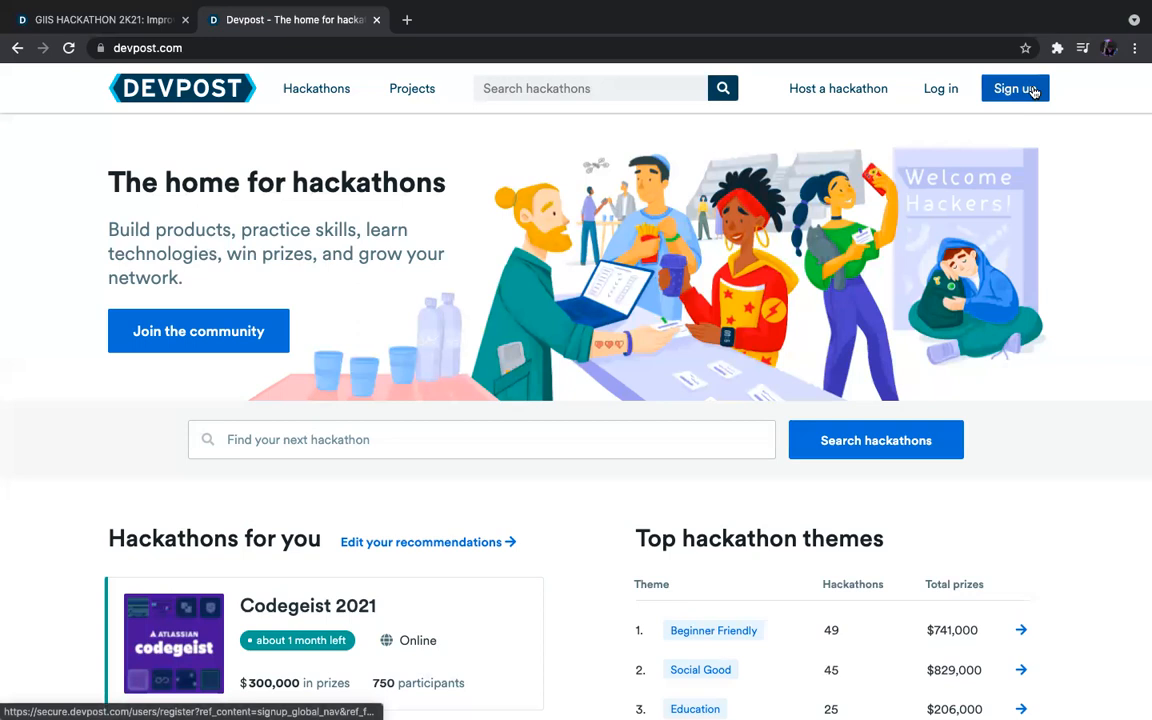
Go to Devpost's sign-up page and choose to sign up with email.
left_click(1034, 91)
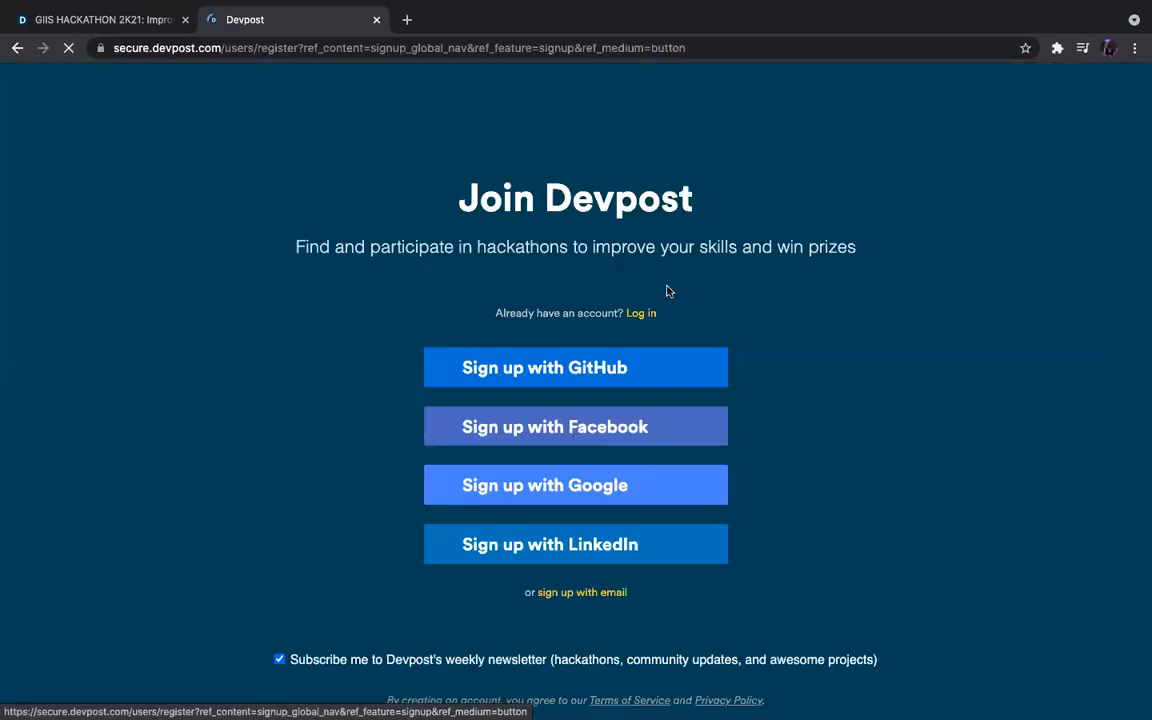
scroll(669, 291, "down", 1)
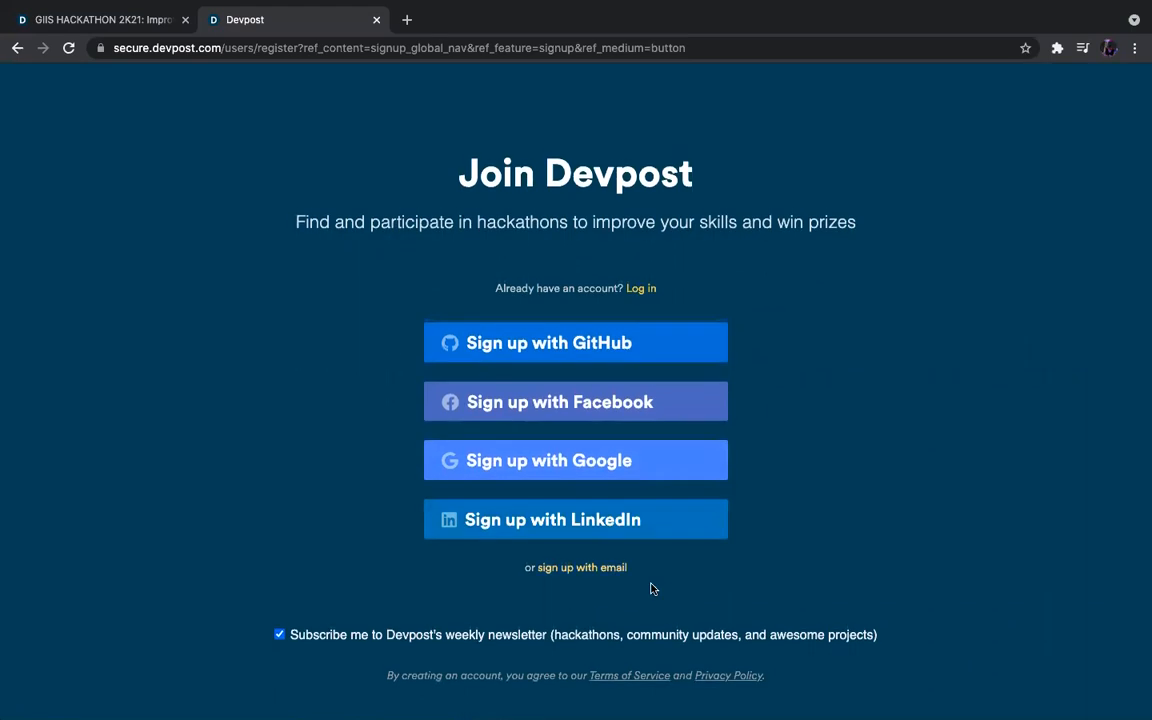
left_click(585, 572)
scroll(647, 562, "down", 5)
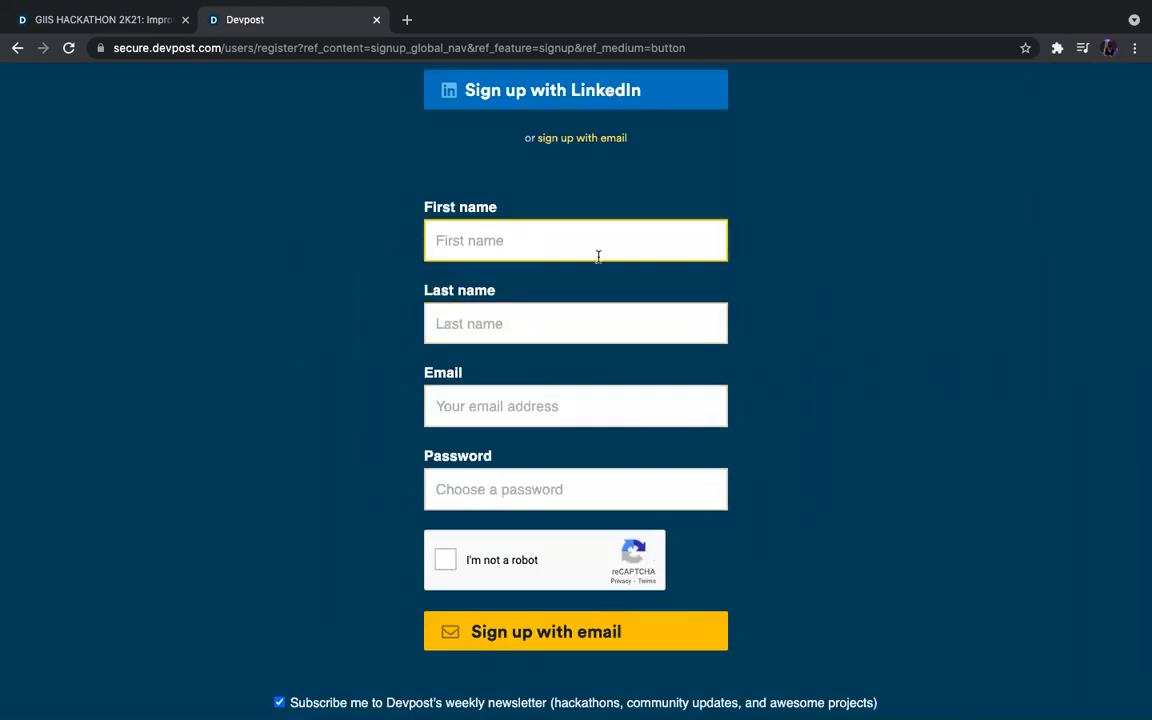
Fill in the first name, last name, e-mail and password, then start the reCAPTCHA check.
type("Siddarth")
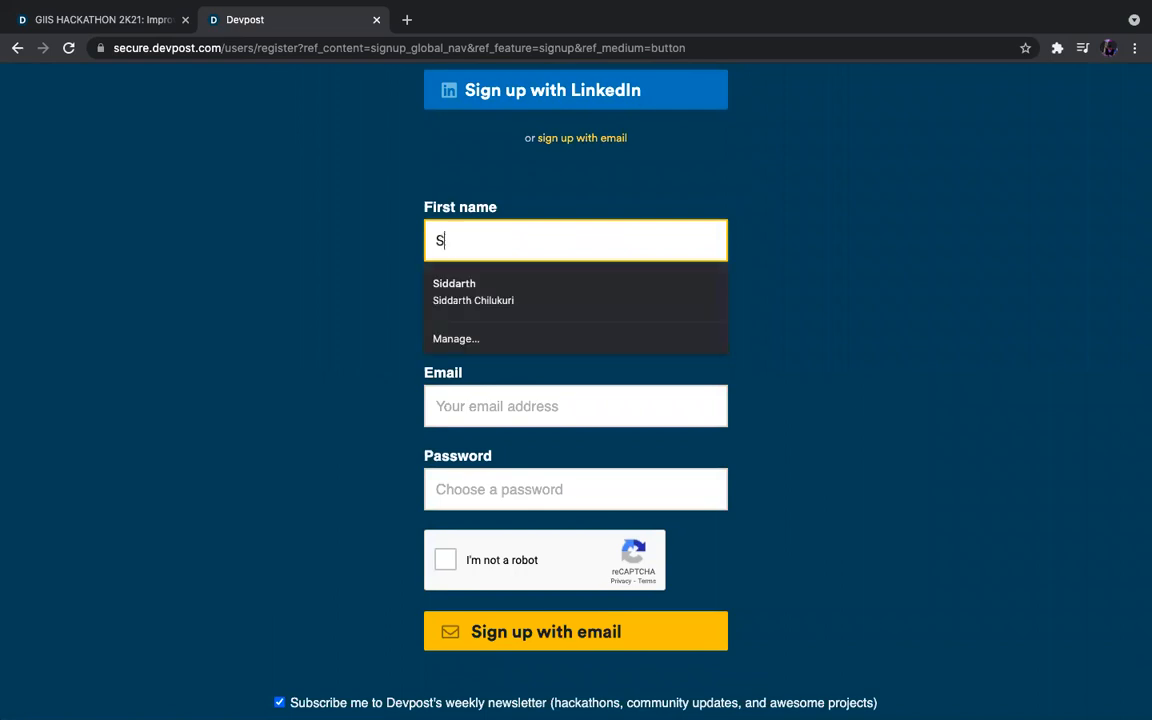
key("Tab")
type("Ch")
key("Tab")
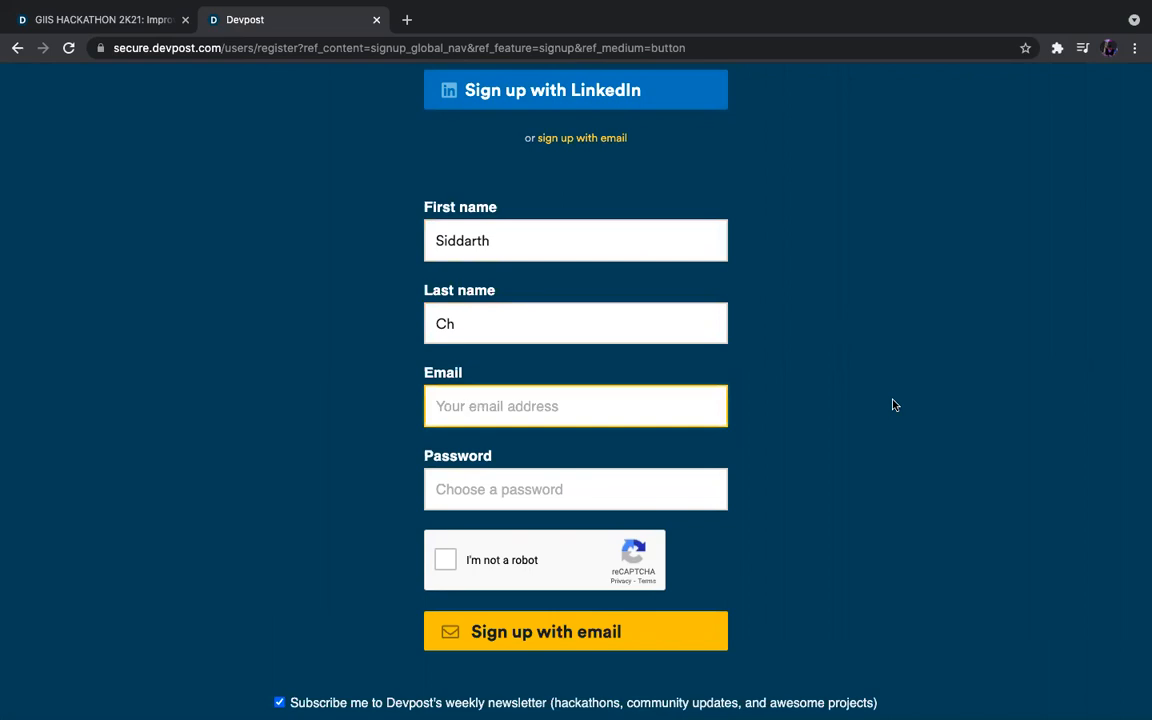
key("super+v")
key("Tab")
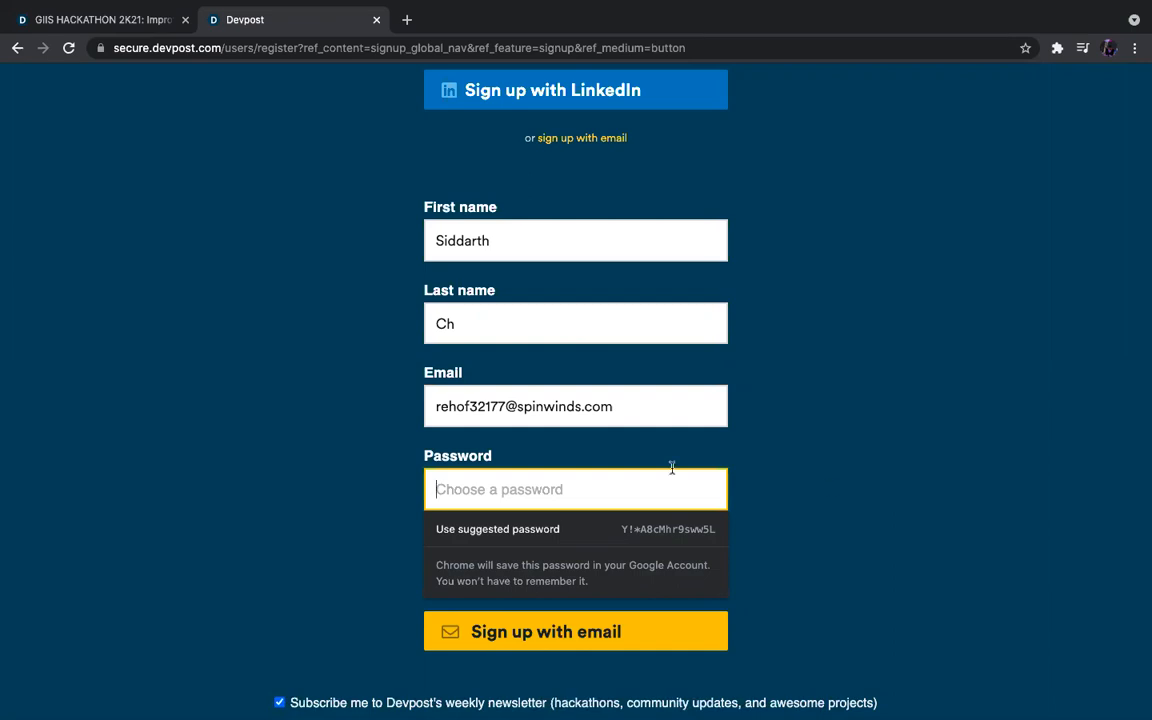
type("********")
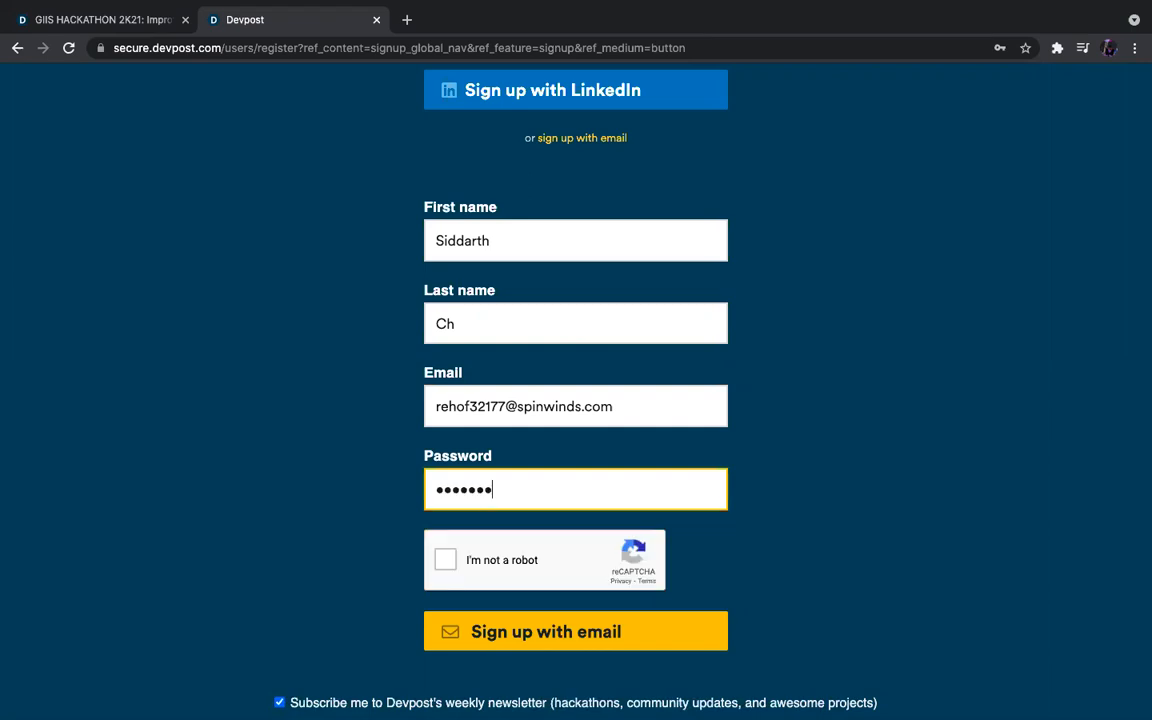
left_click(447, 559)
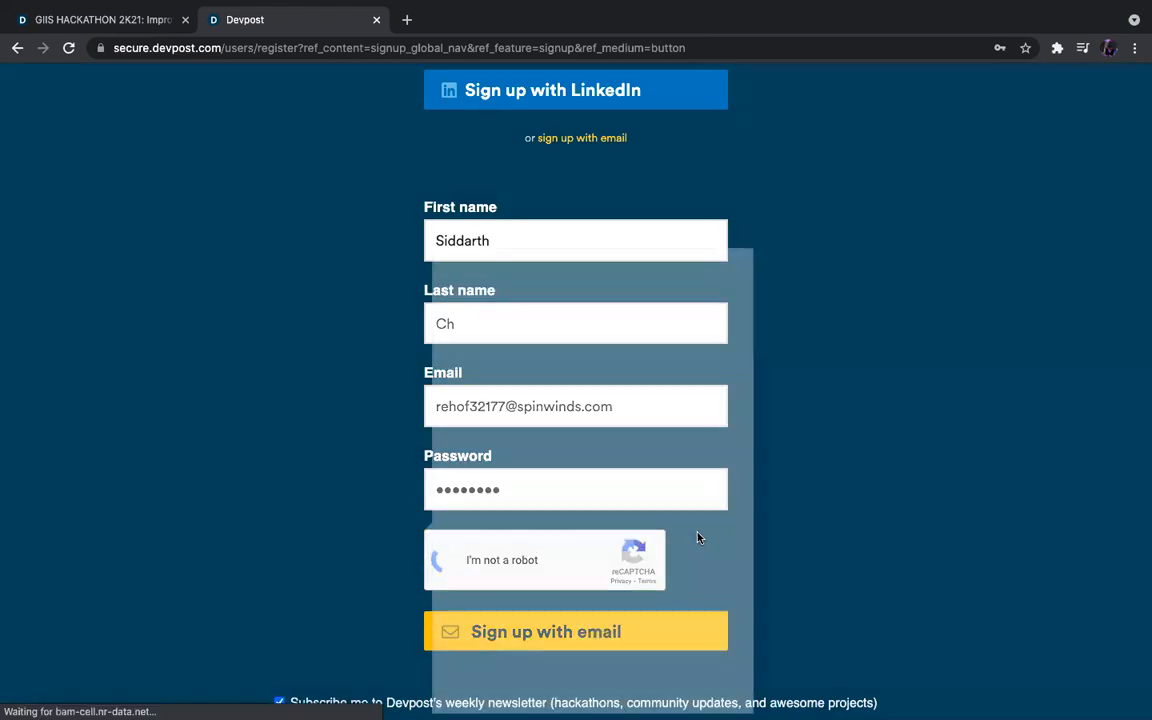
Solve the traffic-light and motorcycle reCAPTCHA grids.
left_click(645, 362)
left_click(555, 390)
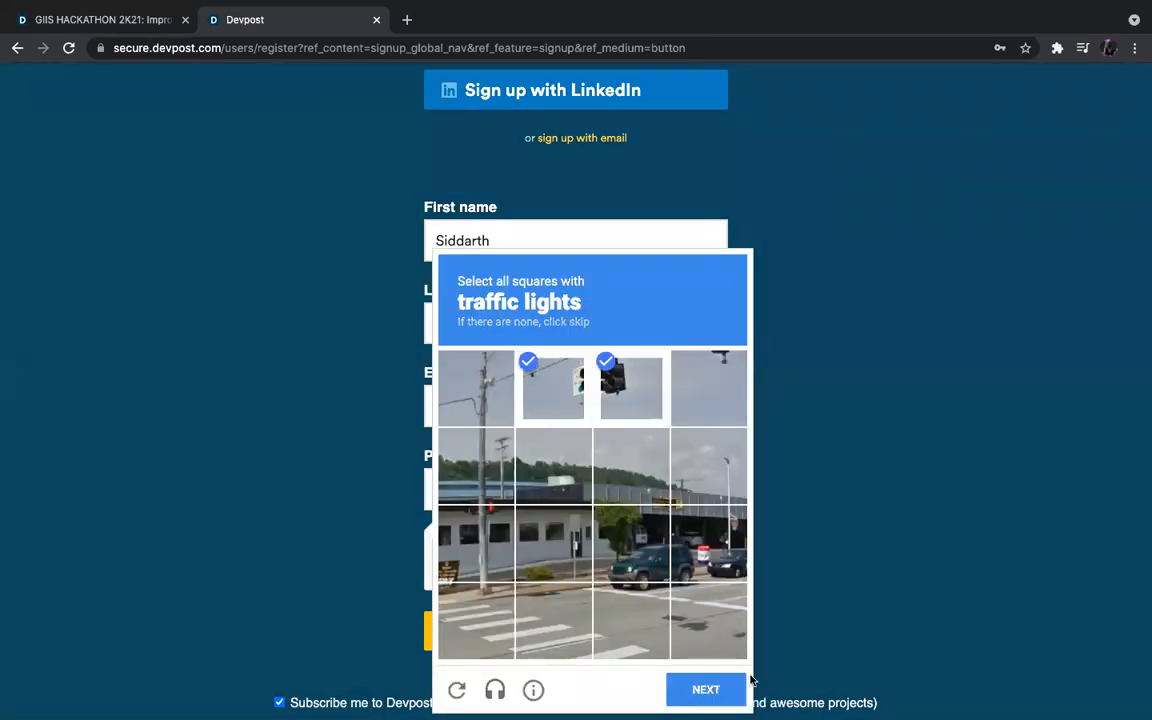
left_click(710, 689)
left_click(631, 465)
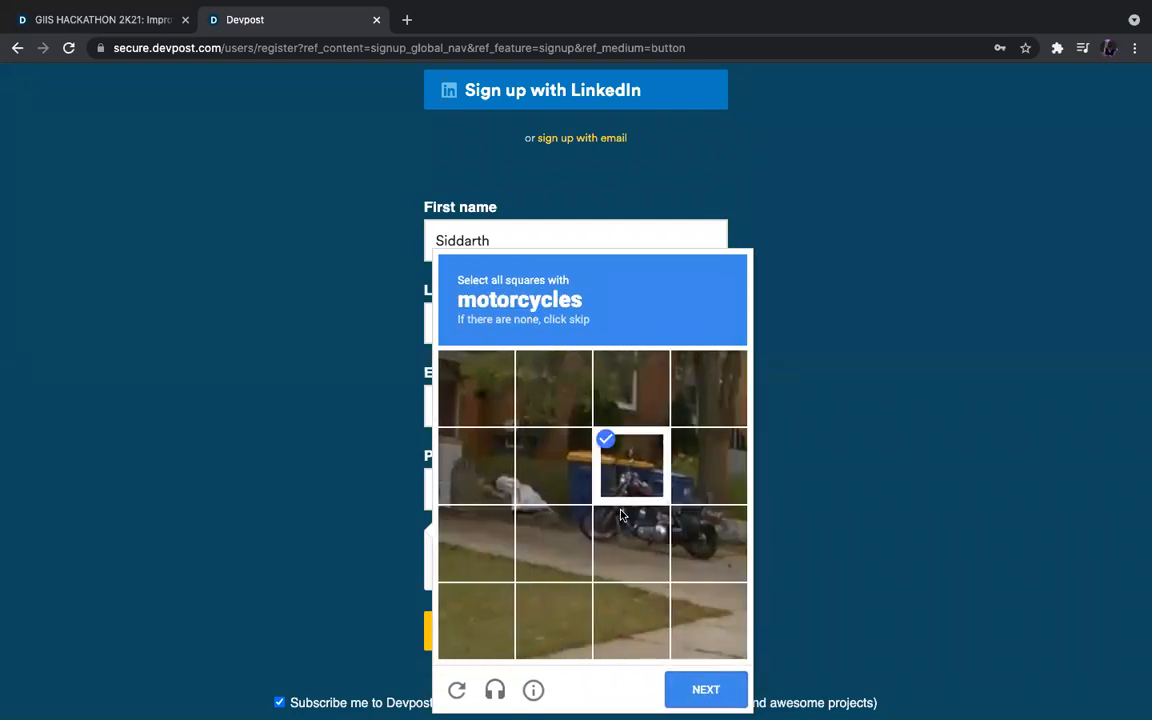
left_click(631, 543)
left_click(708, 543)
left_click(556, 553)
left_click(706, 689)
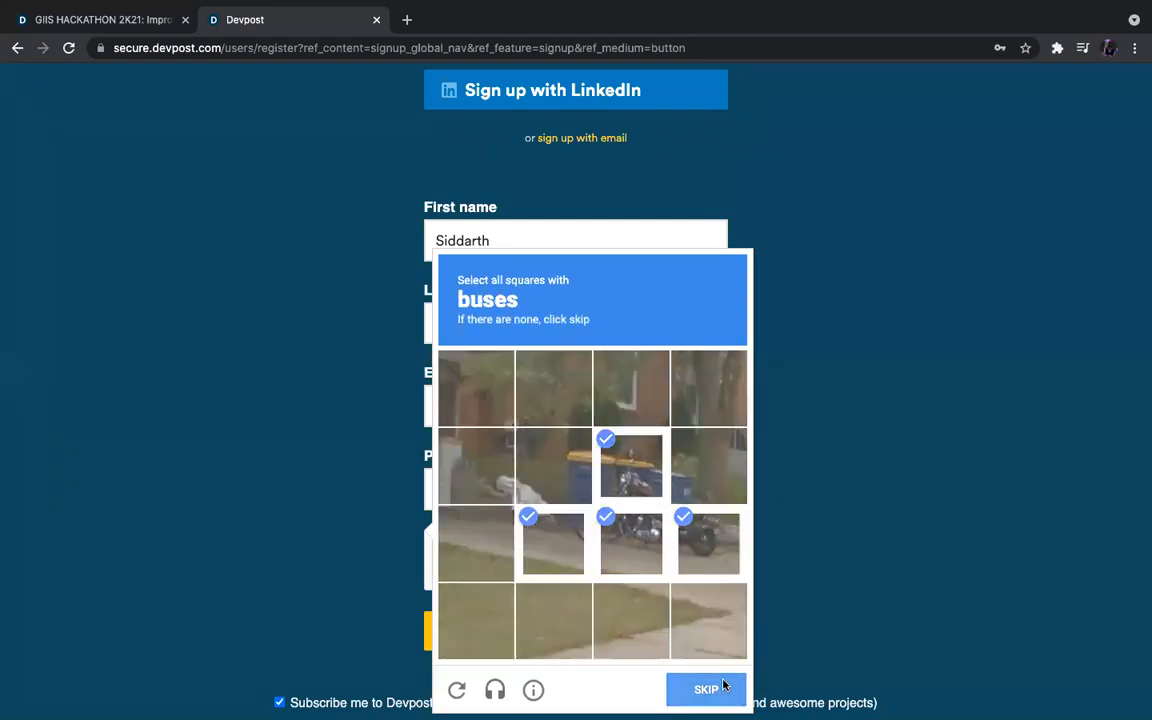
Select every tile containing the bus and submit that grid.
left_click(476, 465)
left_click(553, 465)
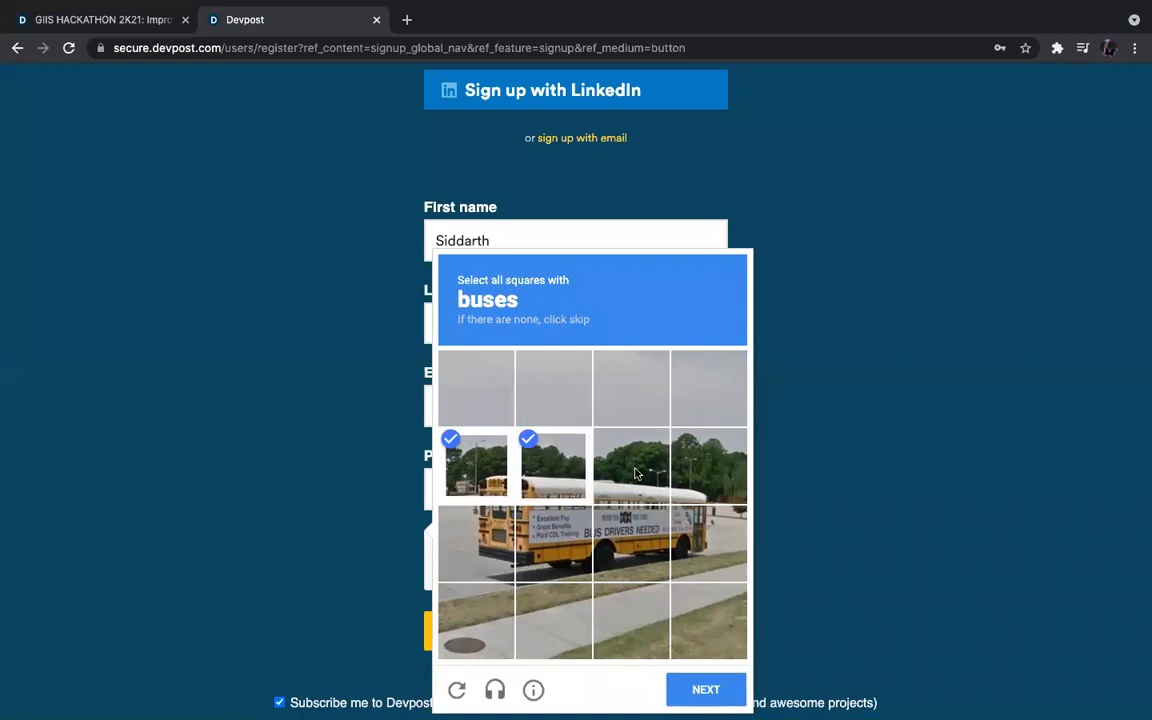
left_click(631, 465)
left_click(708, 465)
left_click(682, 540)
left_click(631, 543)
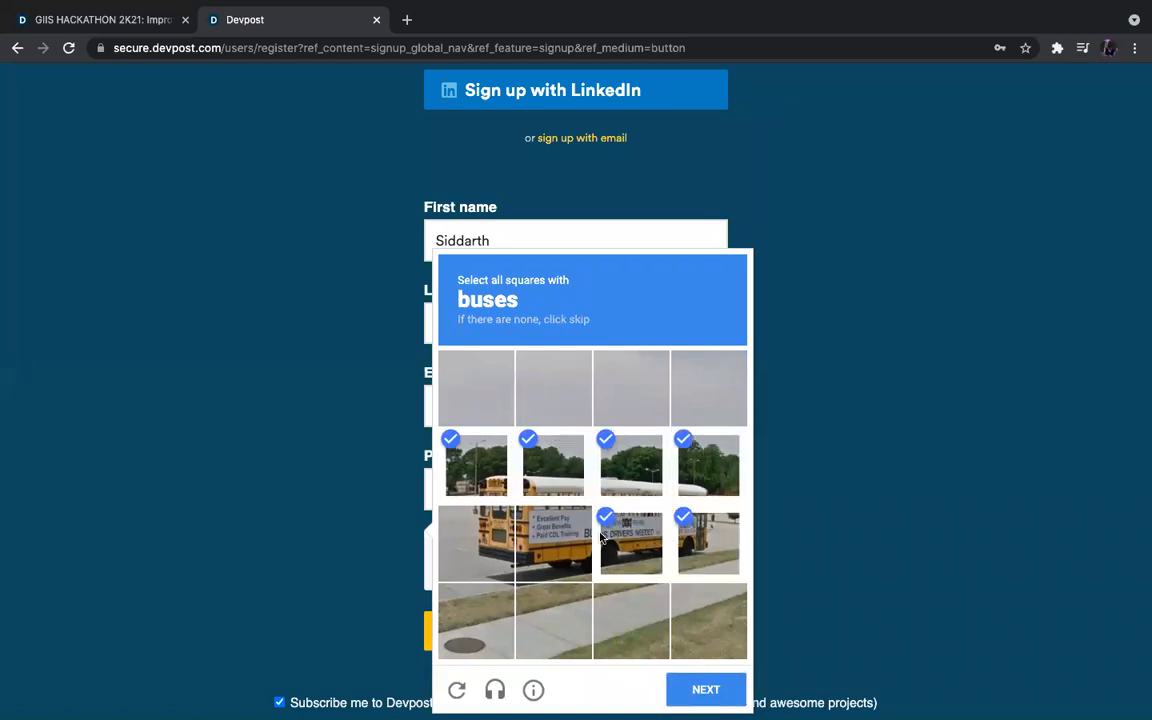
left_click(553, 543)
left_click(476, 543)
left_click(718, 692)
Mark all motorcycle tiles, including newly loaded ones, and submit.
scroll(833, 594, "down", 1)
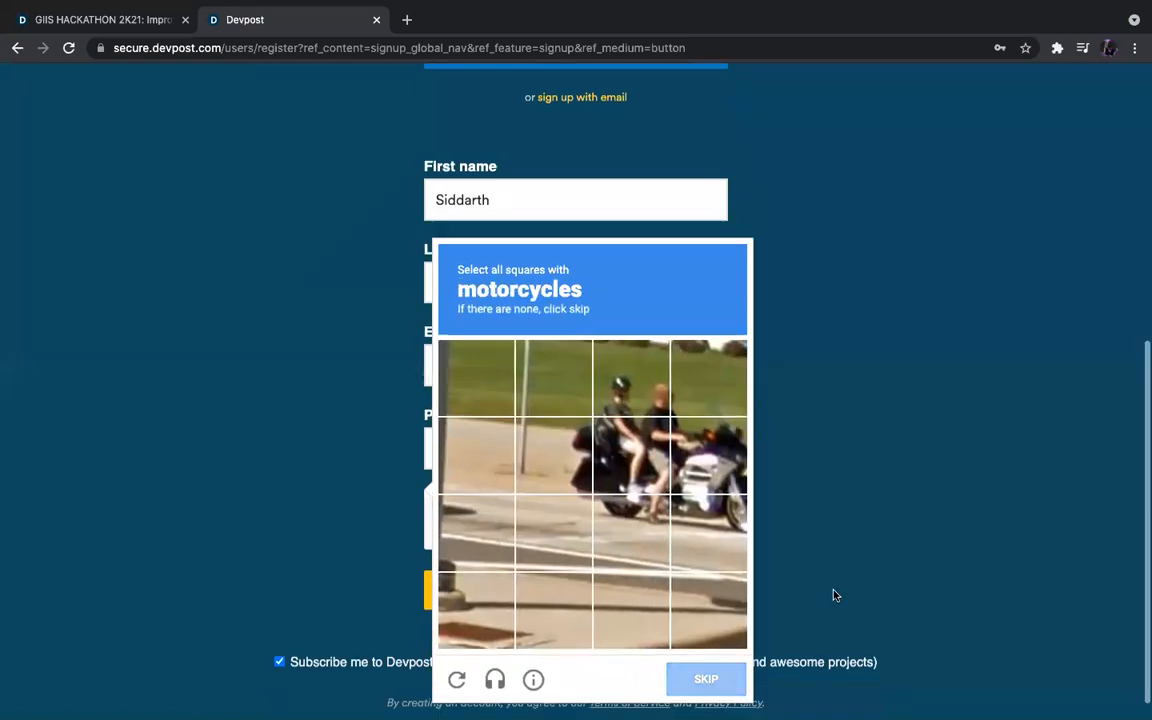
left_click(663, 447)
left_click(705, 462)
left_click(705, 540)
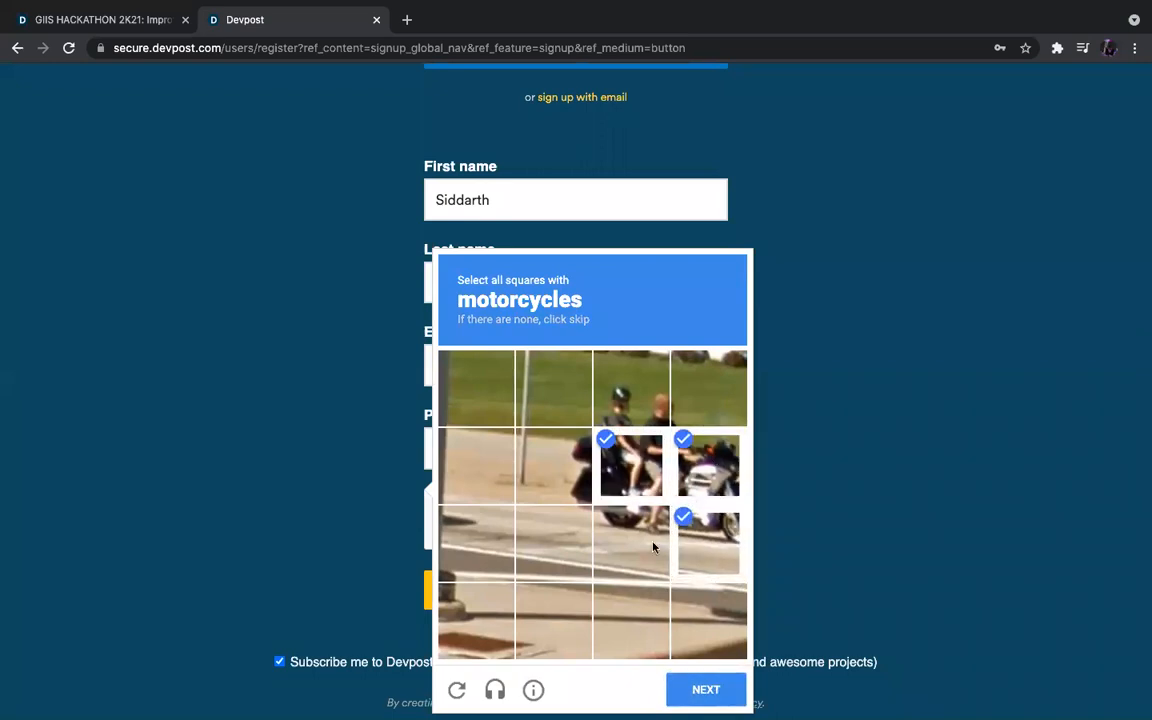
left_click(652, 540)
left_click(575, 515)
left_click(553, 466)
left_click(631, 466)
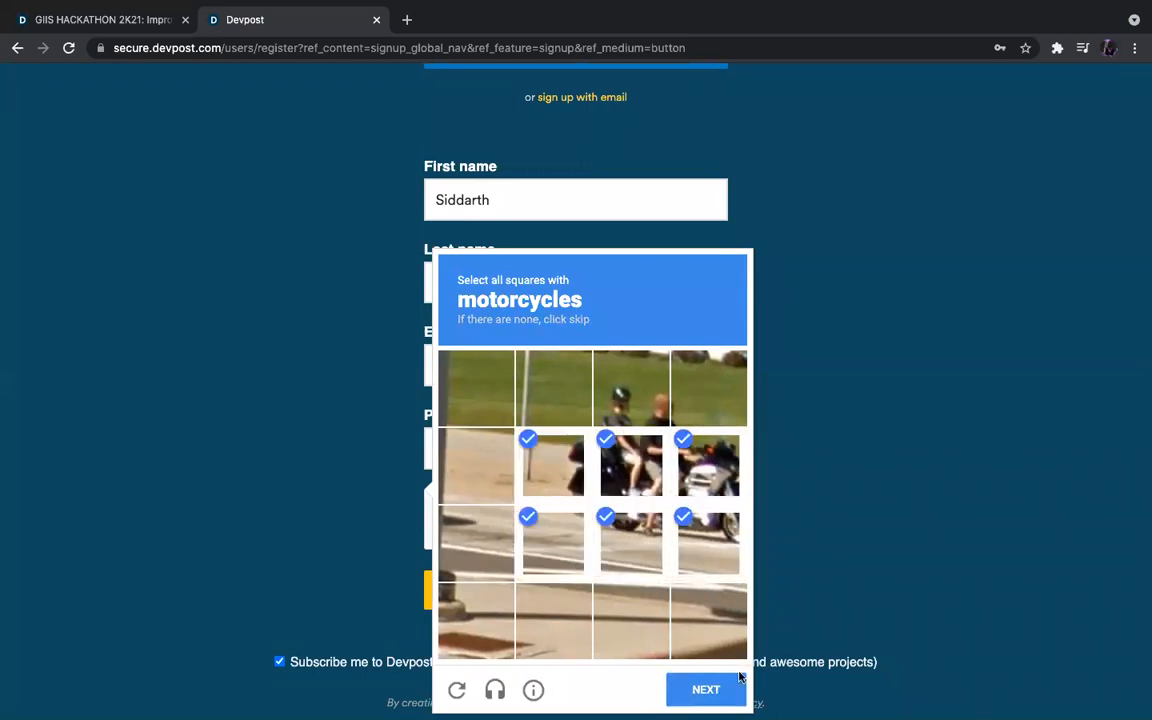
left_click(706, 690)
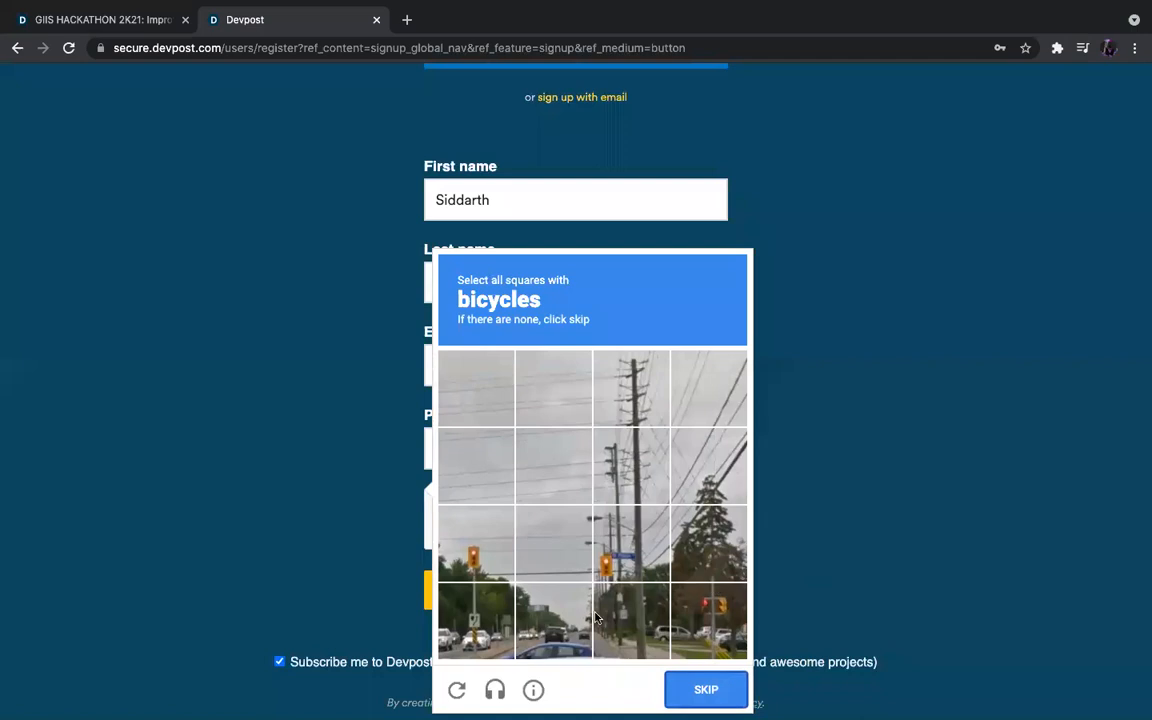
Skip the grid without bicycles, pick the three bicycle images and verify.
left_click(725, 693)
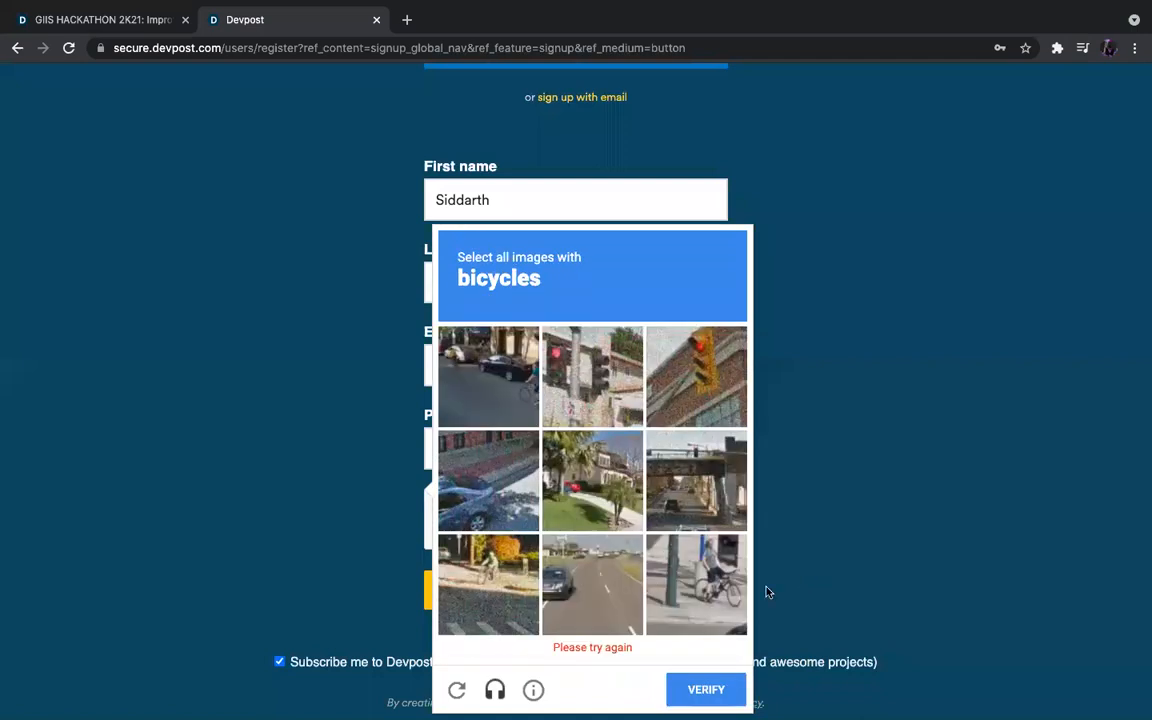
left_click(704, 565)
left_click(460, 360)
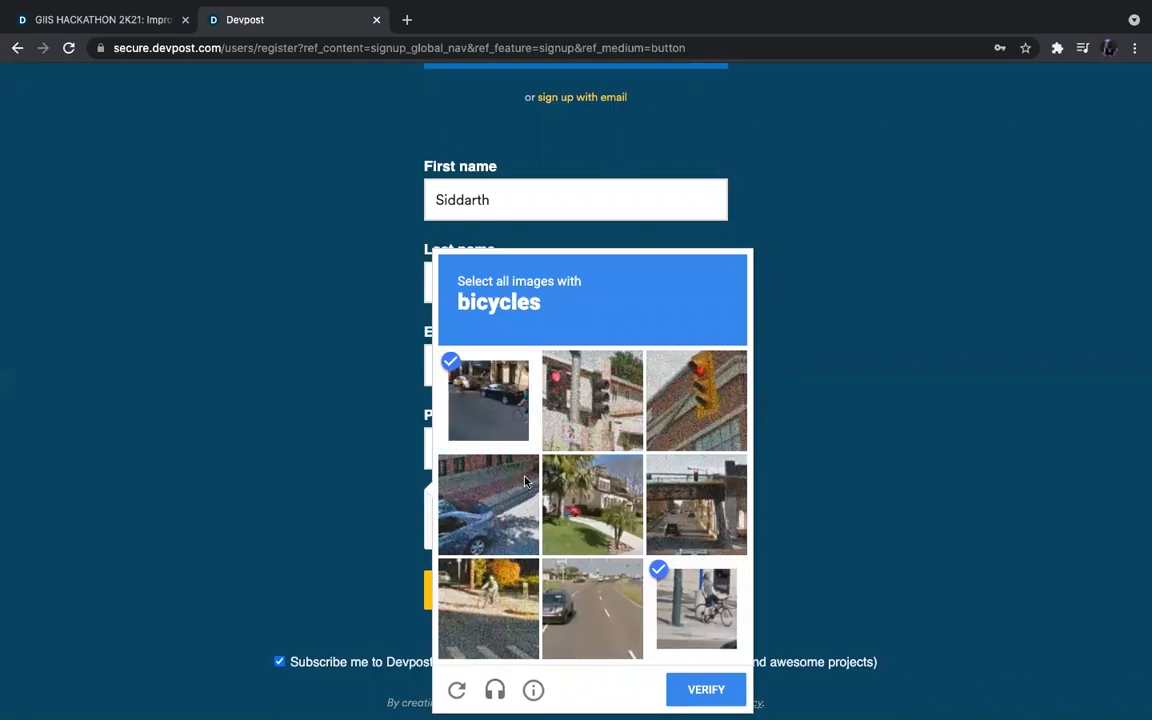
left_click(494, 588)
left_click(730, 689)
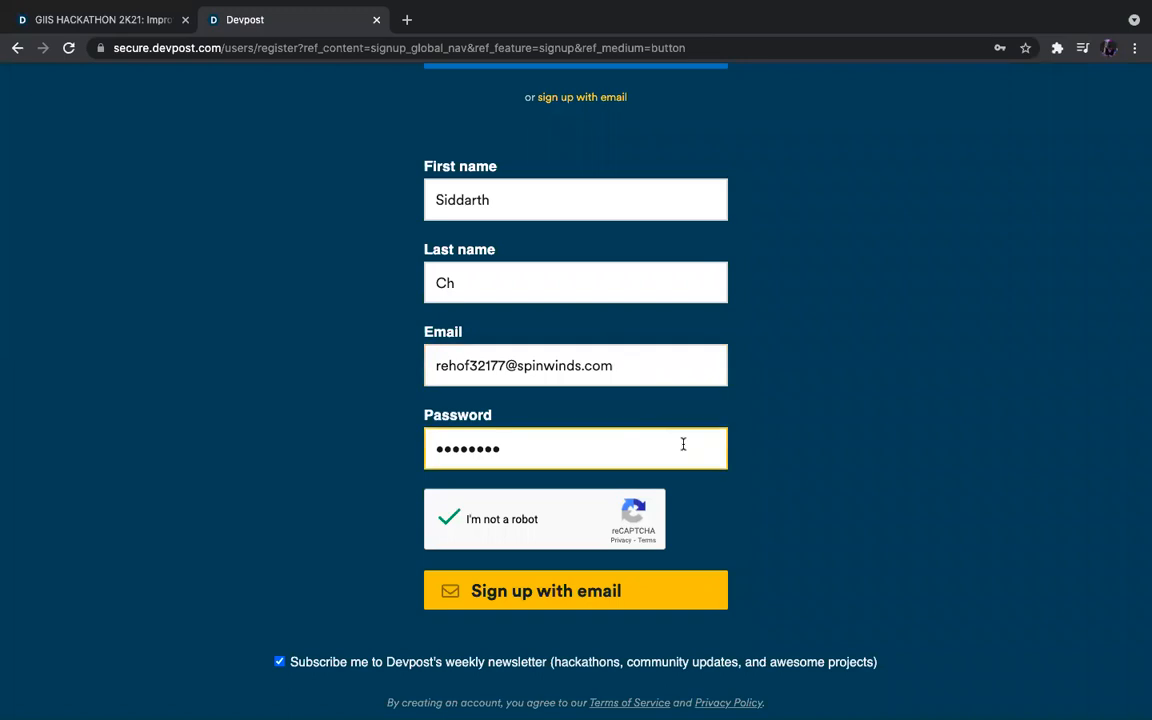
Submit the email sign-up and check the account-confirmation message.
left_click(658, 582)
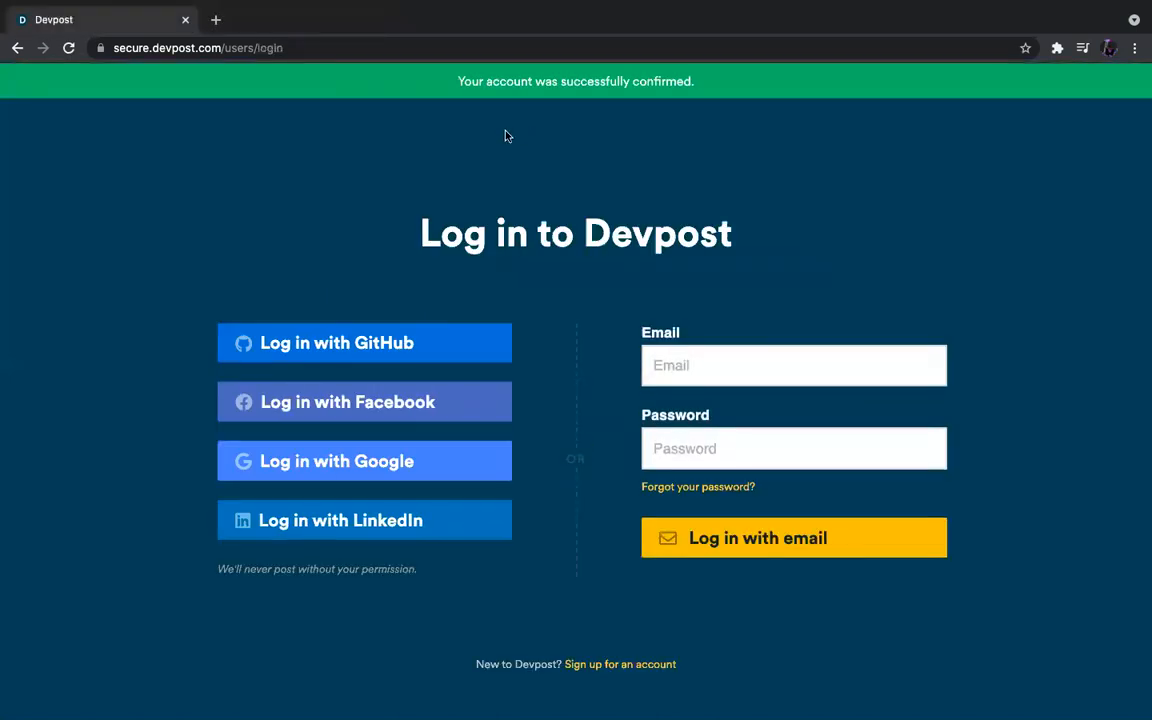
left_click_drag(463, 95, 713, 92)
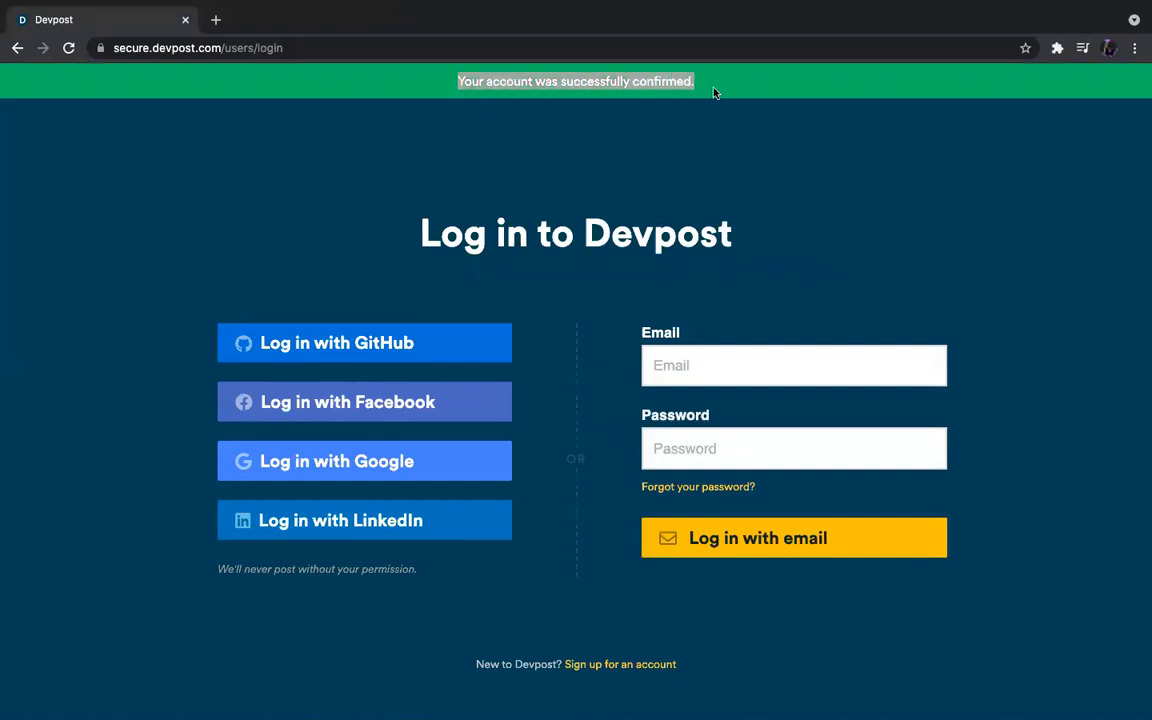
left_click(713, 92)
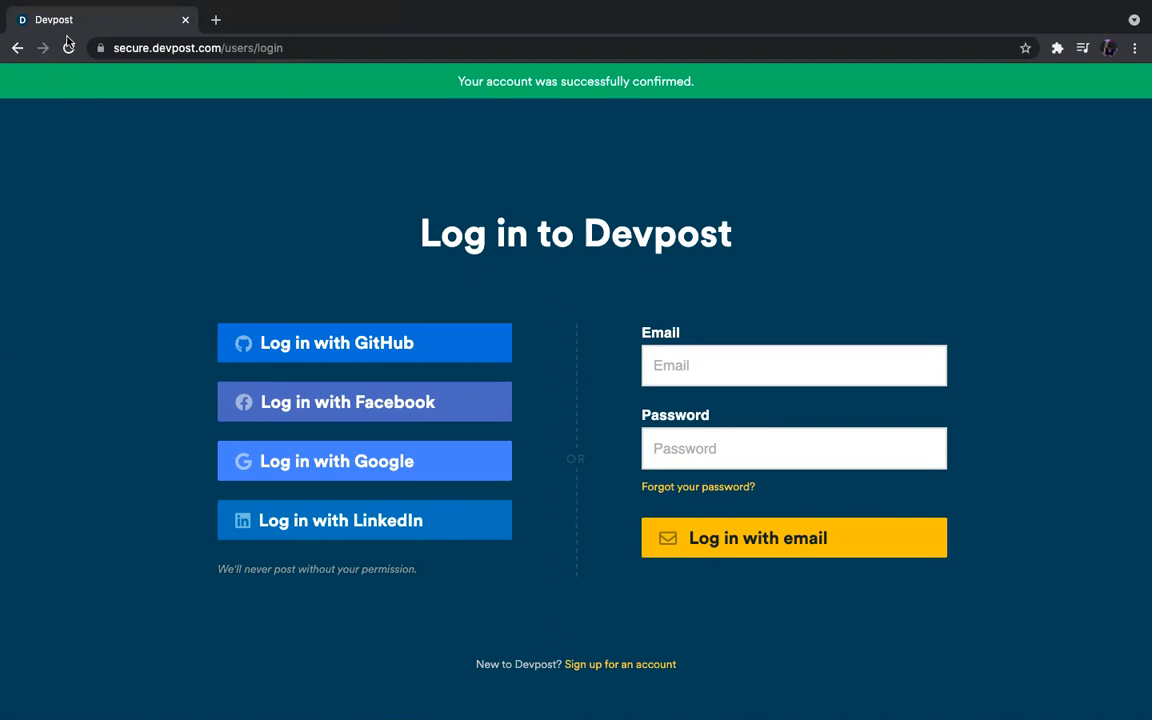
mouse_move(29, 7)
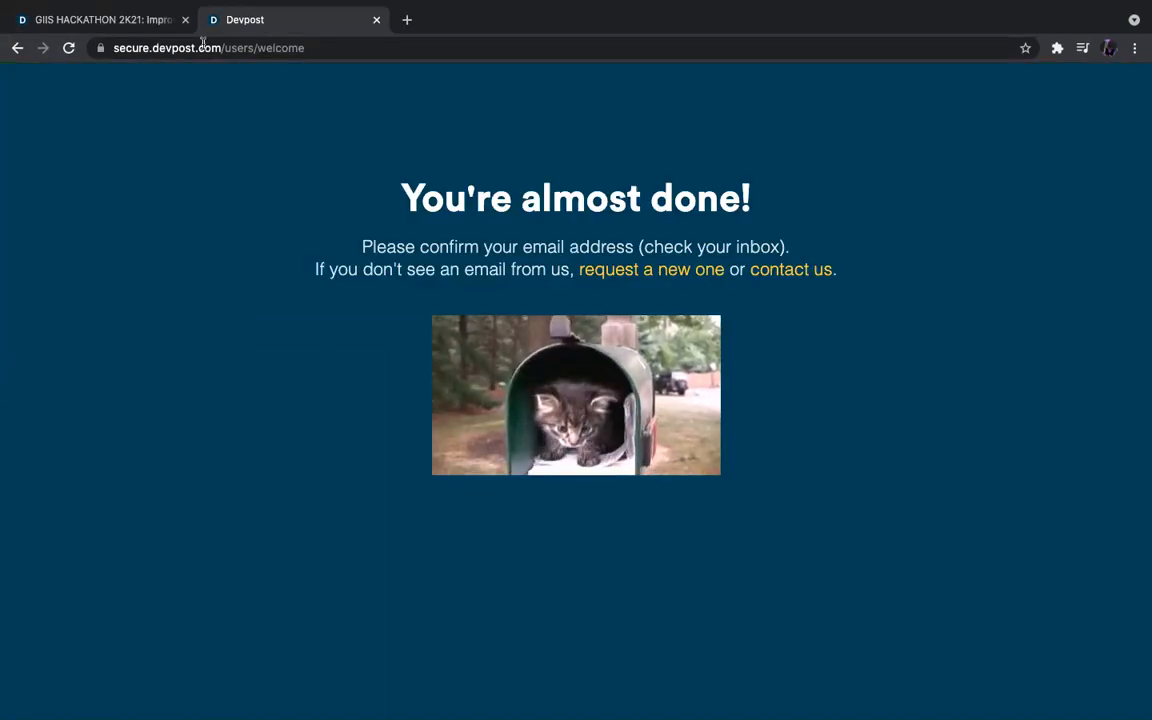
Return to Devpost's login page and log in with the saved e-mail and account password.
left_click(288, 50)
type("dev")
key("Return")
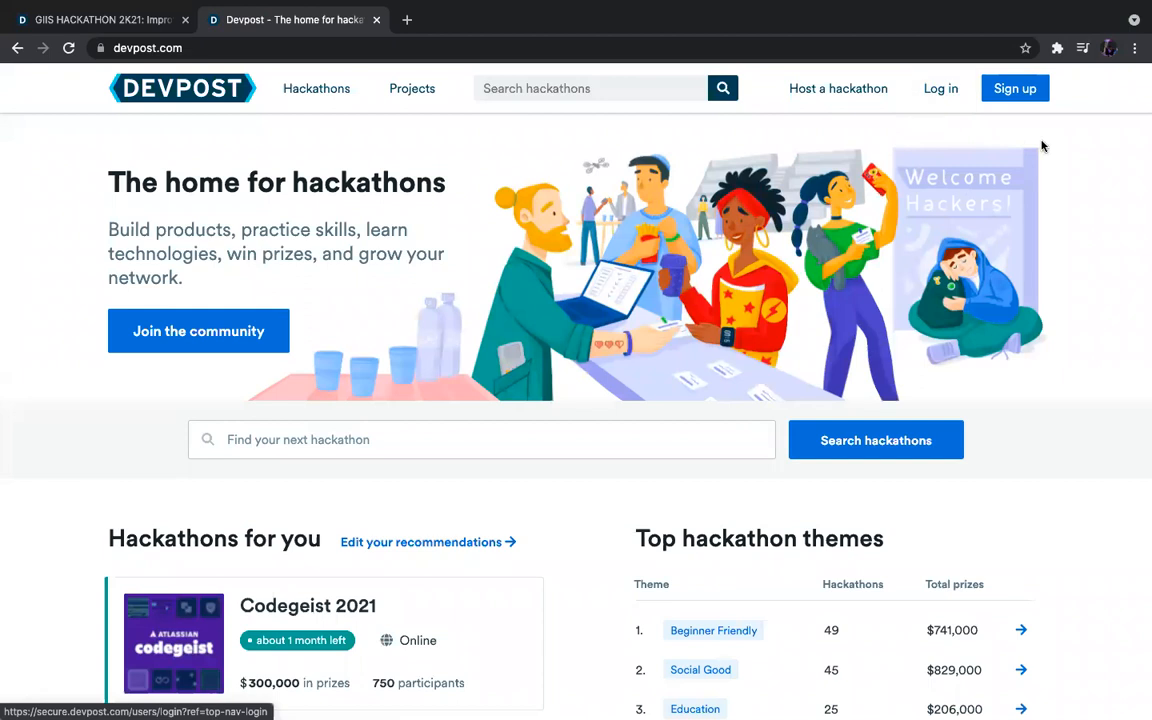
left_click(930, 90)
left_click(702, 322)
key("super+v")
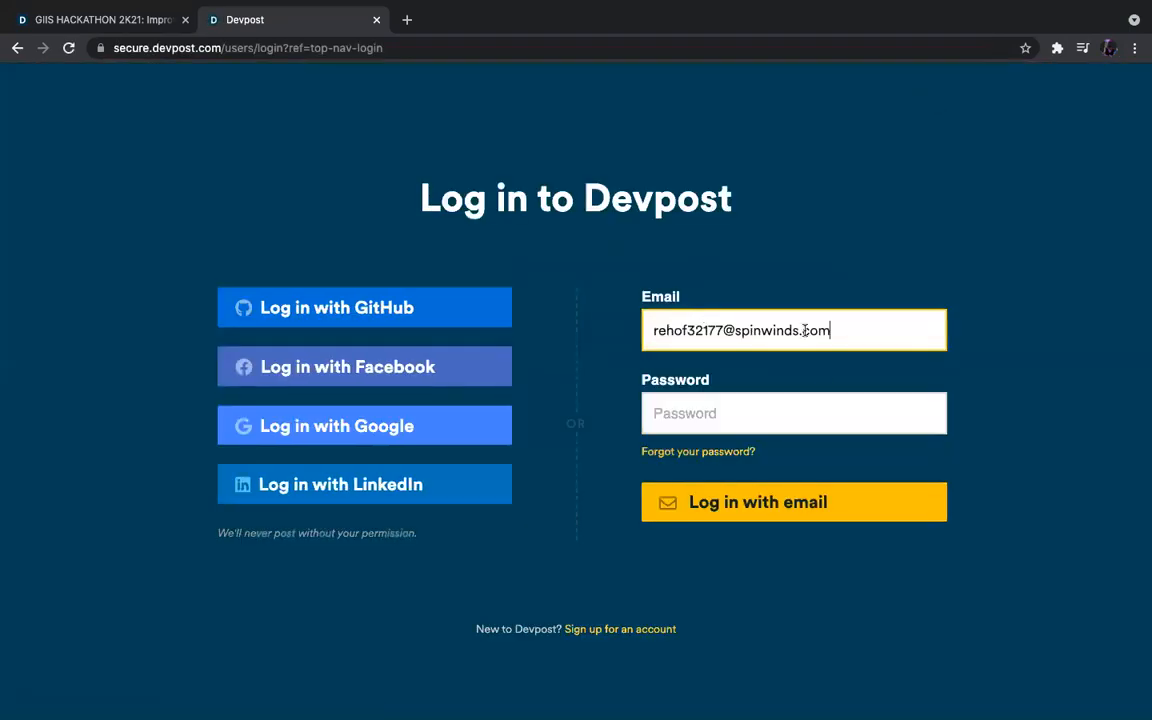
left_click(787, 420)
type("********")
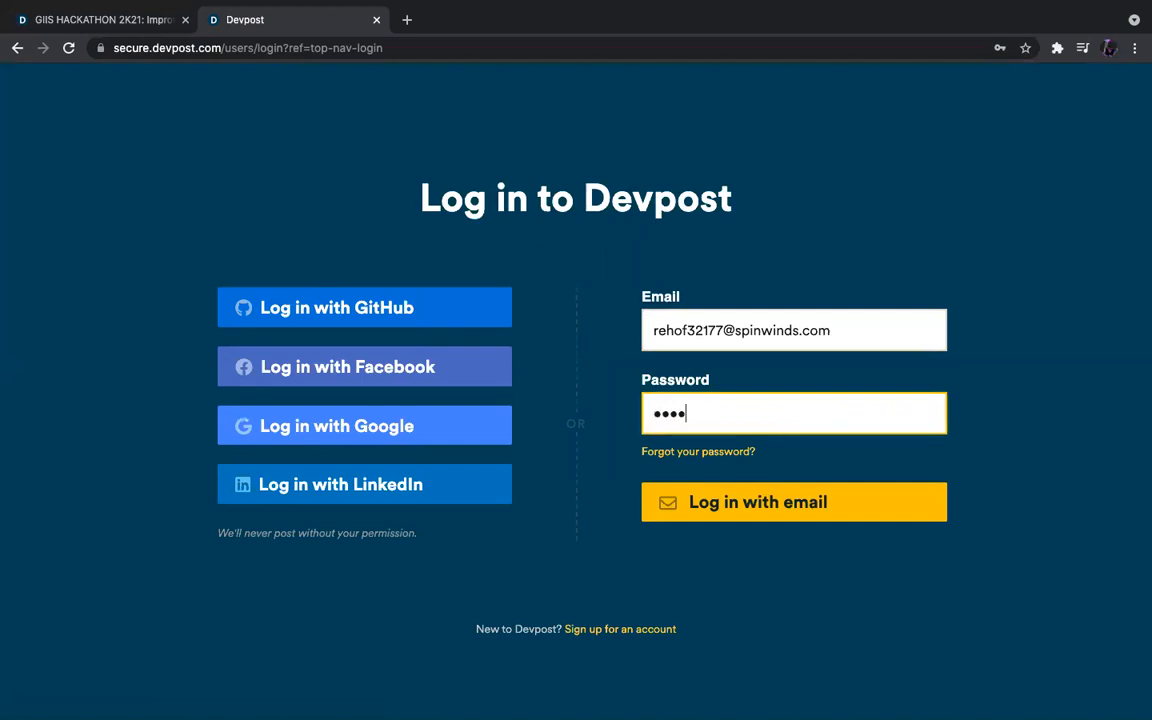
left_click(861, 523)
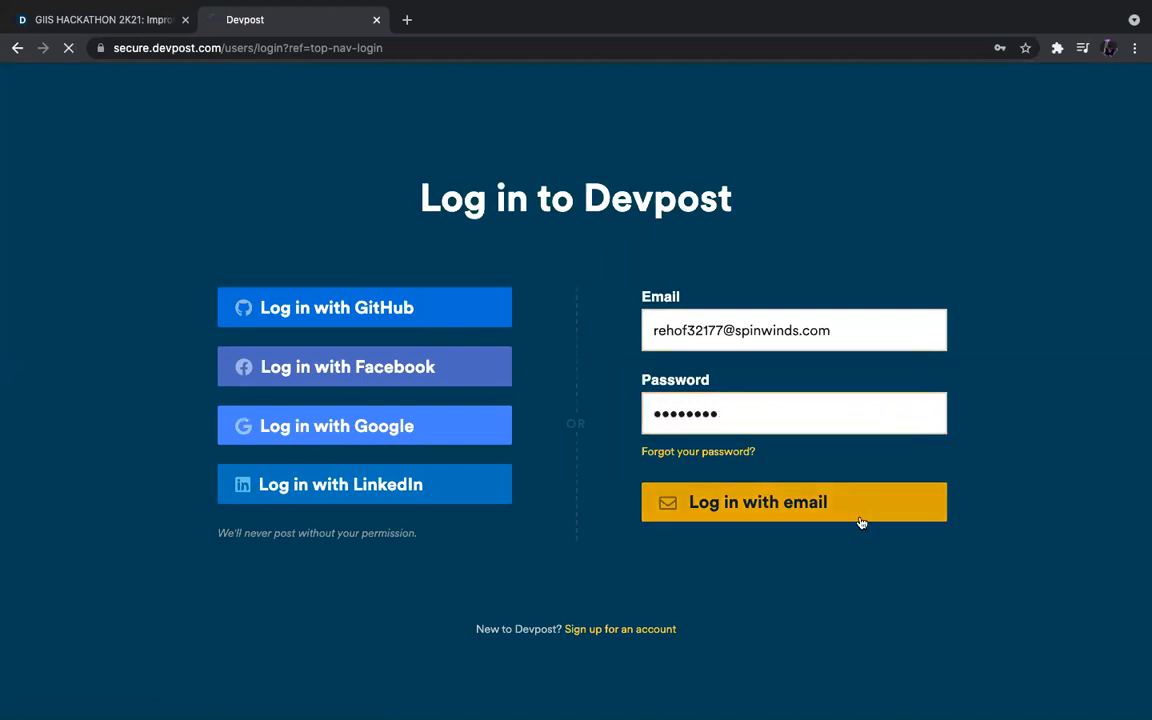
Choose Back-end developer as the specialty.
scroll(630, 419, "down", 2)
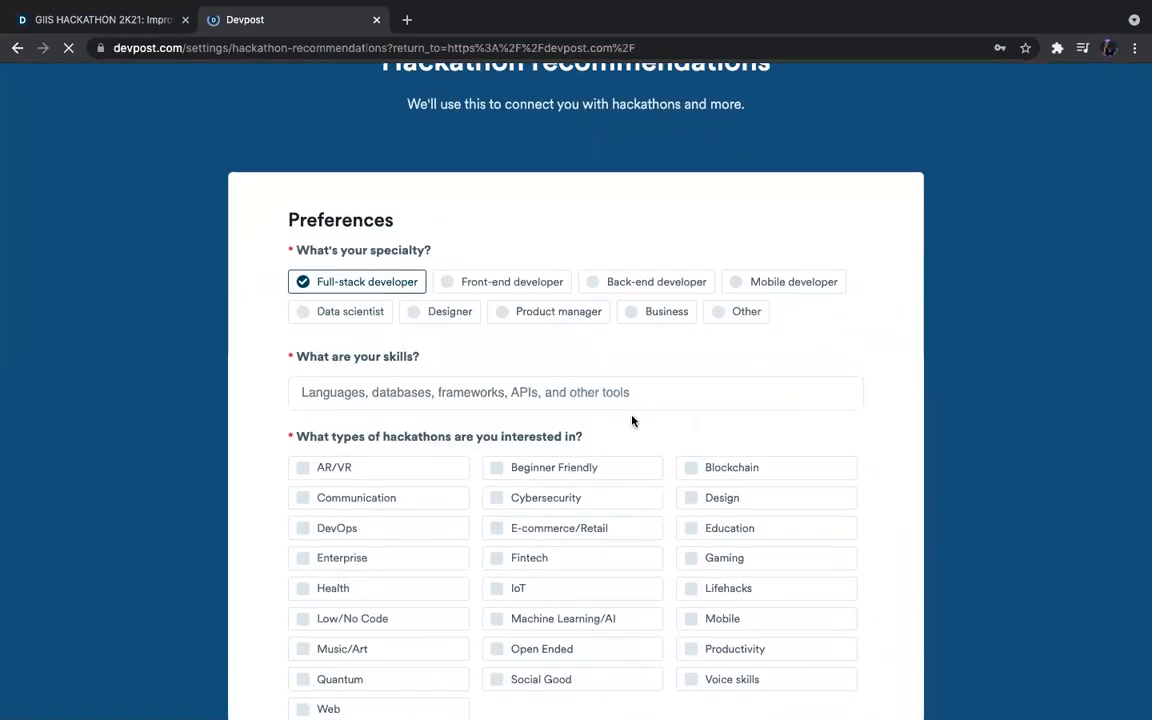
scroll(666, 350, "down", 1)
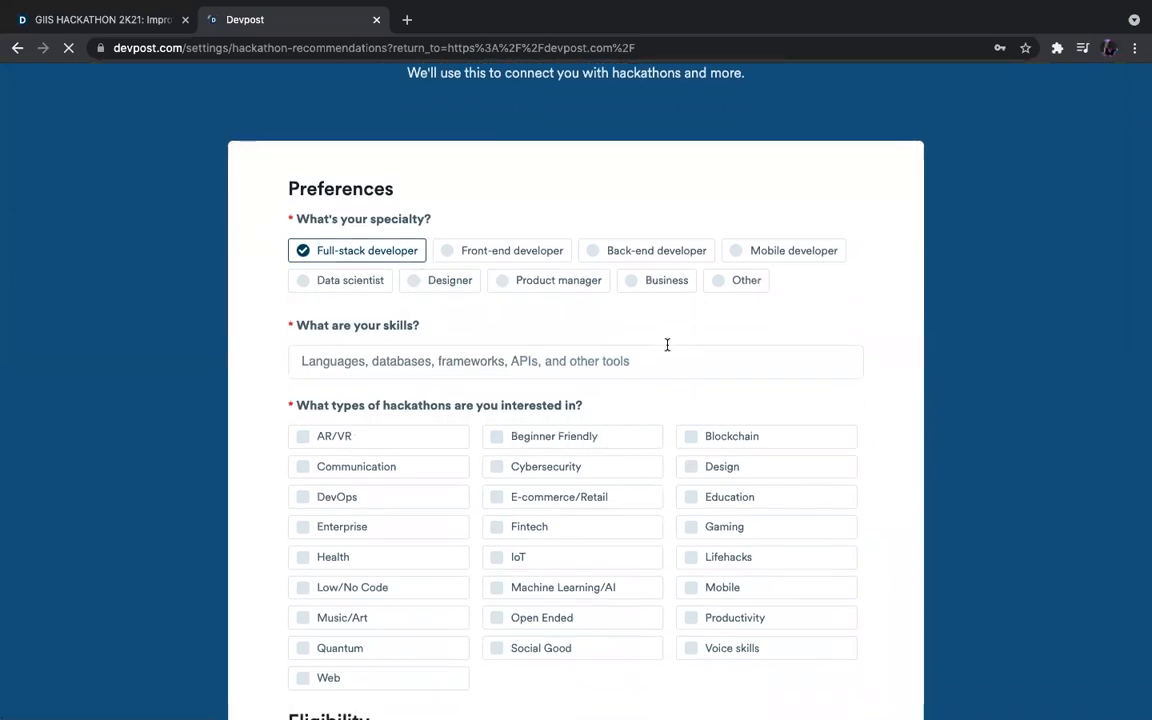
scroll(667, 344, "down", 2)
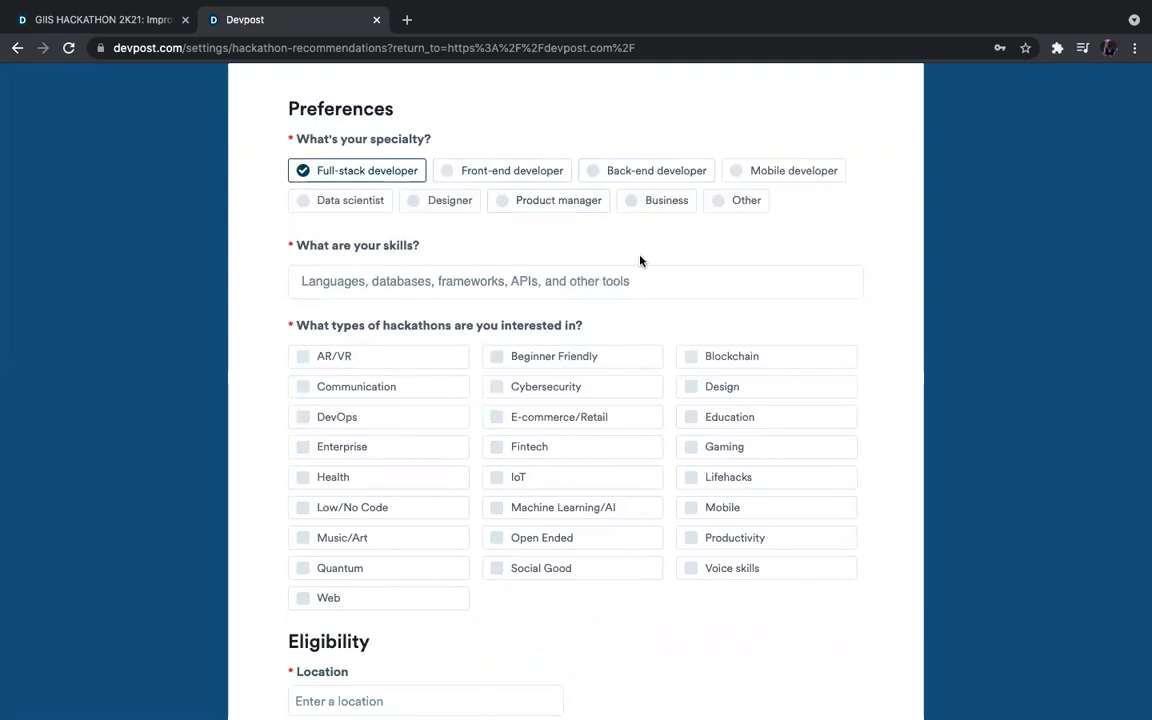
scroll(643, 260, "down", 5)
scroll(674, 249, "up", 6)
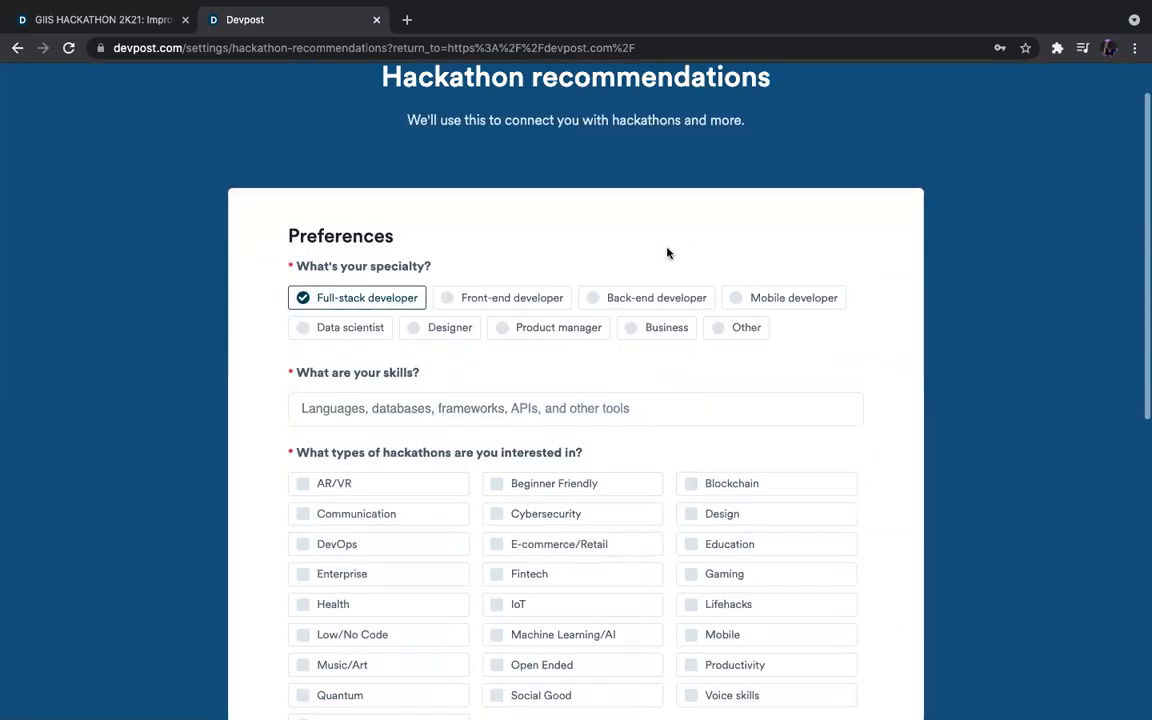
left_click(522, 300)
left_click(594, 300)
left_click(542, 300)
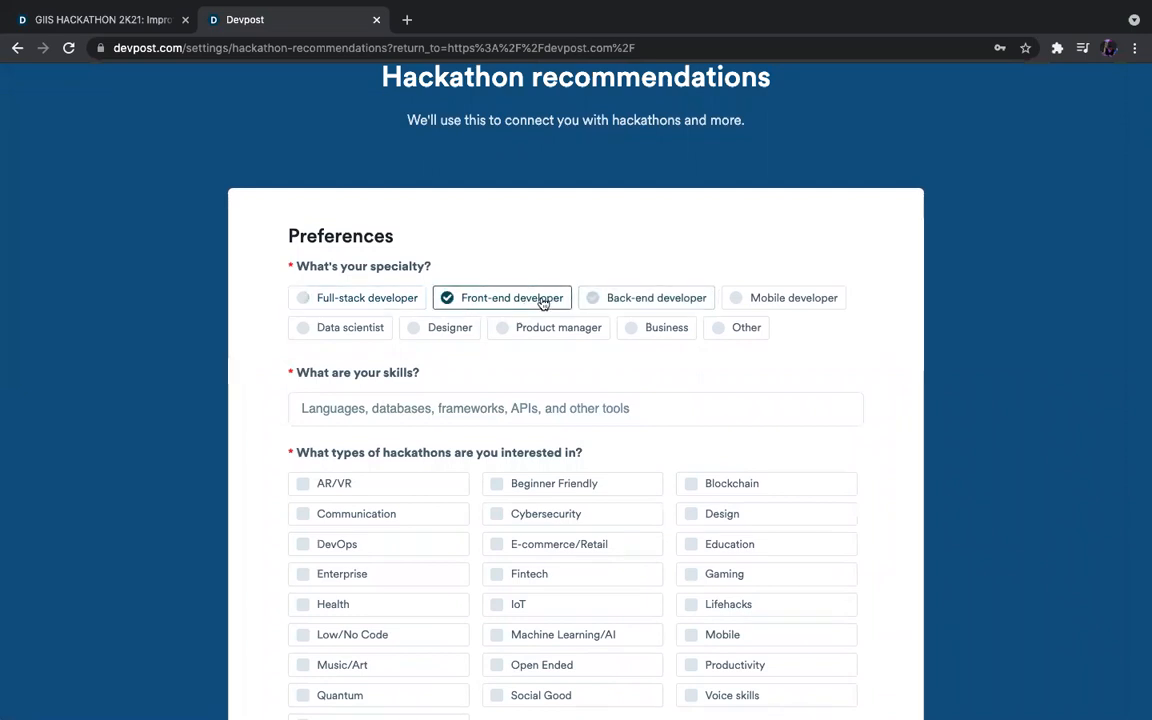
left_click(613, 300)
Add HTML, CSS and JS as skill tags.
left_click(465, 415)
type("HTML")
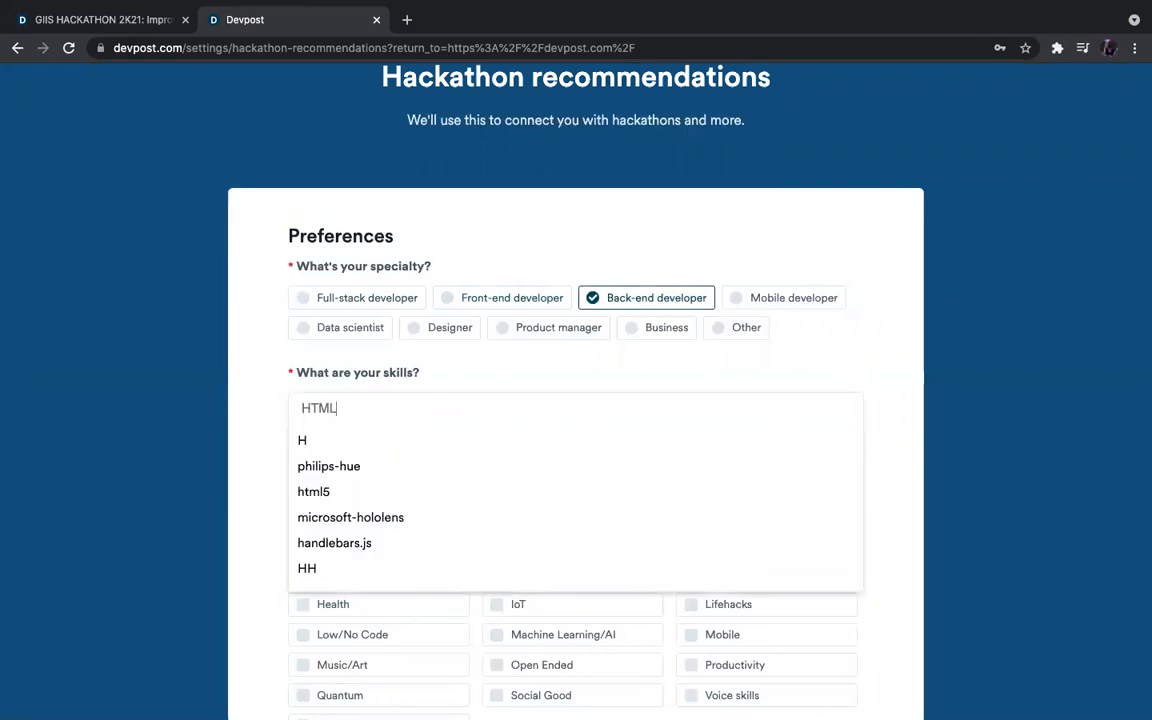
type("CSS")
key("BackSpace")
key("BackSpace")
key("BackSpace")
key("Down")
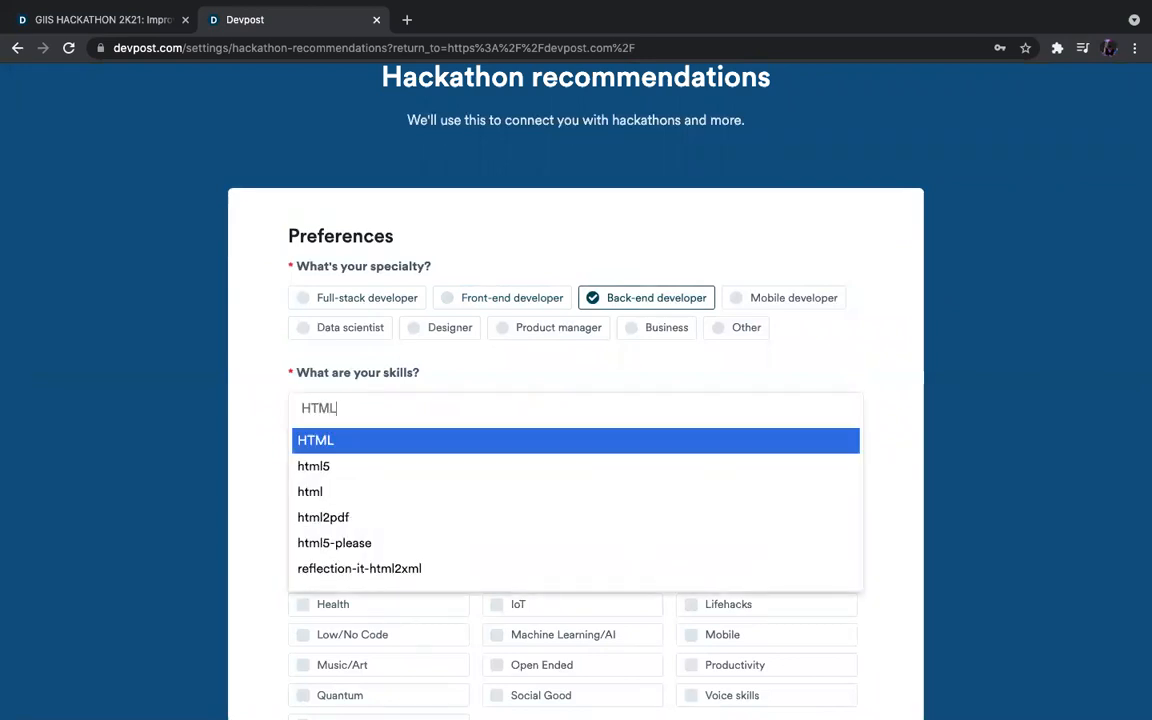
key("Return")
type("CSS")
key("Down")
key("Return")
type("JS")
key("Down")
key("Return")
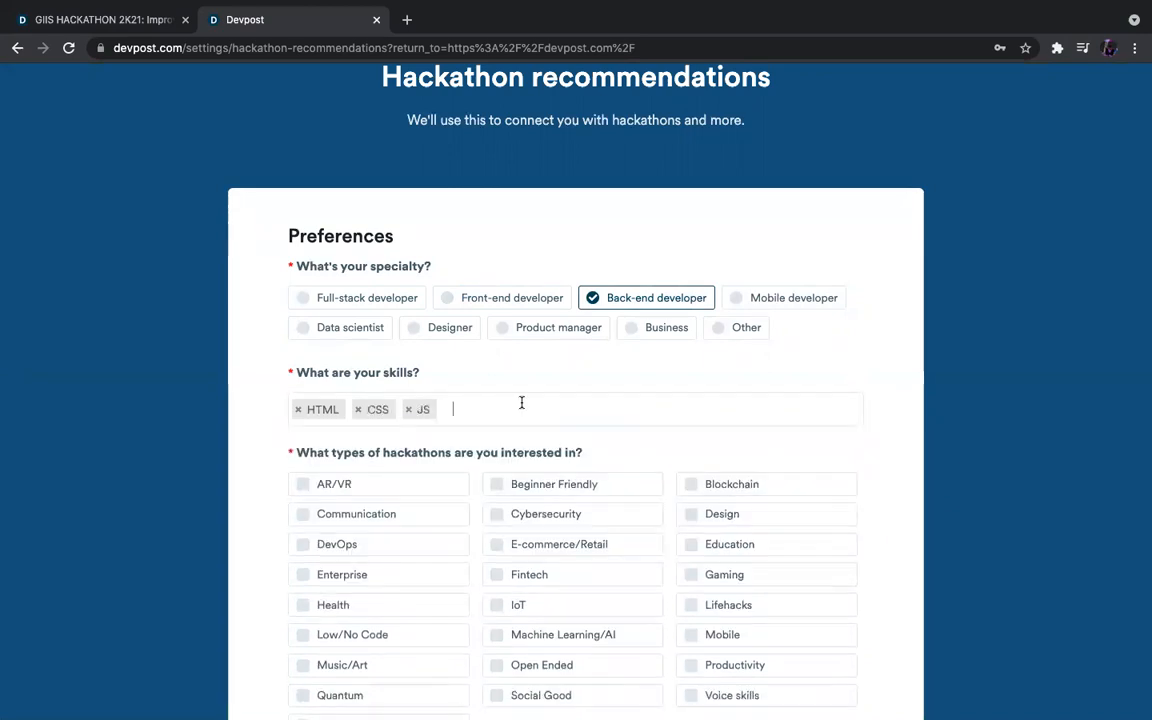
scroll(523, 405, "down", 3)
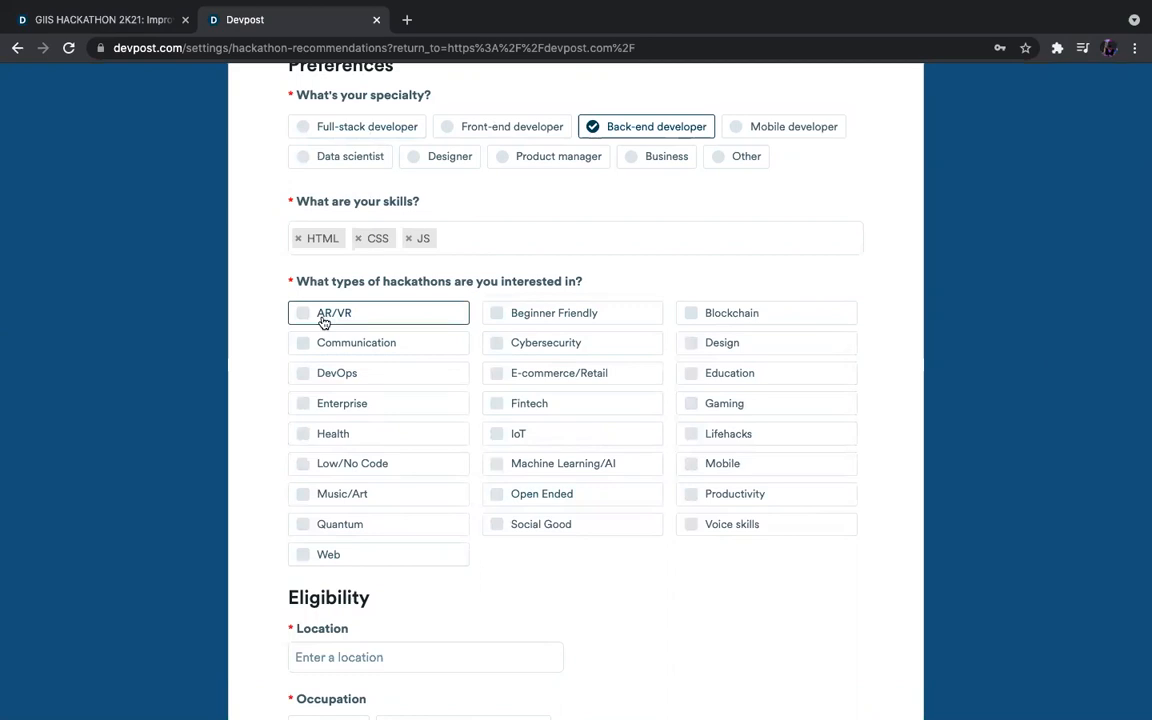
Tick AR/VR, Mobile, Machine Learning/AI, Music/Art and Web as hackathon interests.
left_click(386, 312)
left_click(724, 466)
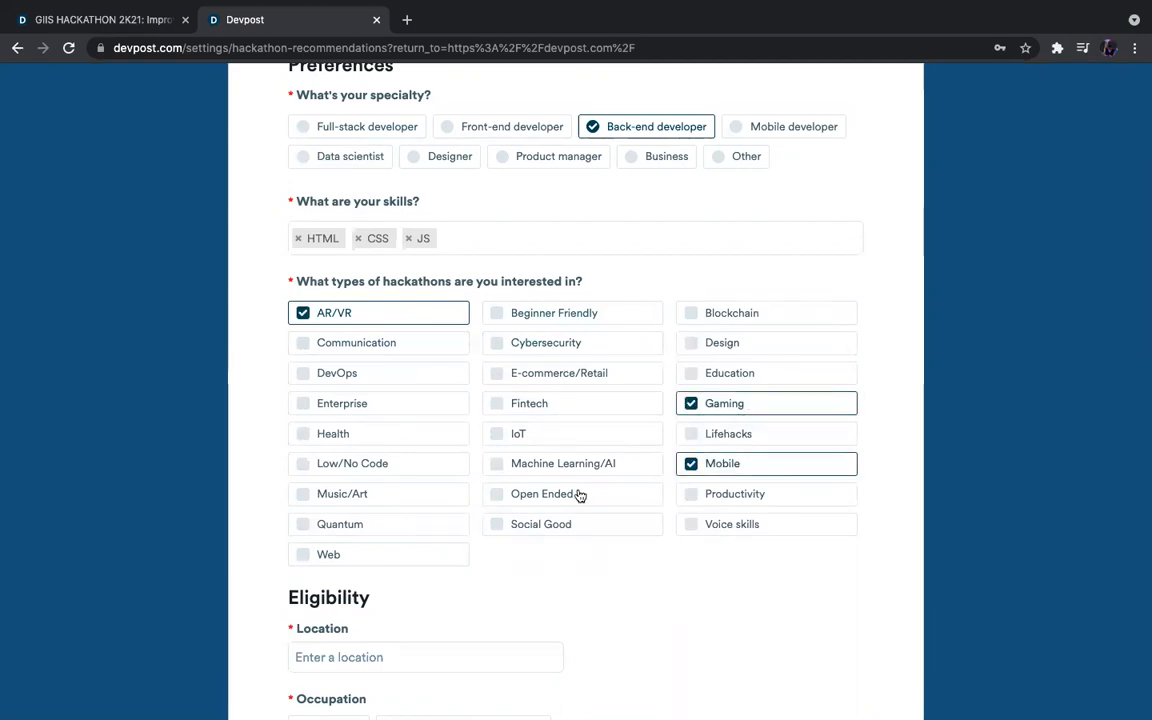
left_click(577, 466)
left_click(375, 498)
left_click(378, 554)
scroll(633, 553, "down", 1)
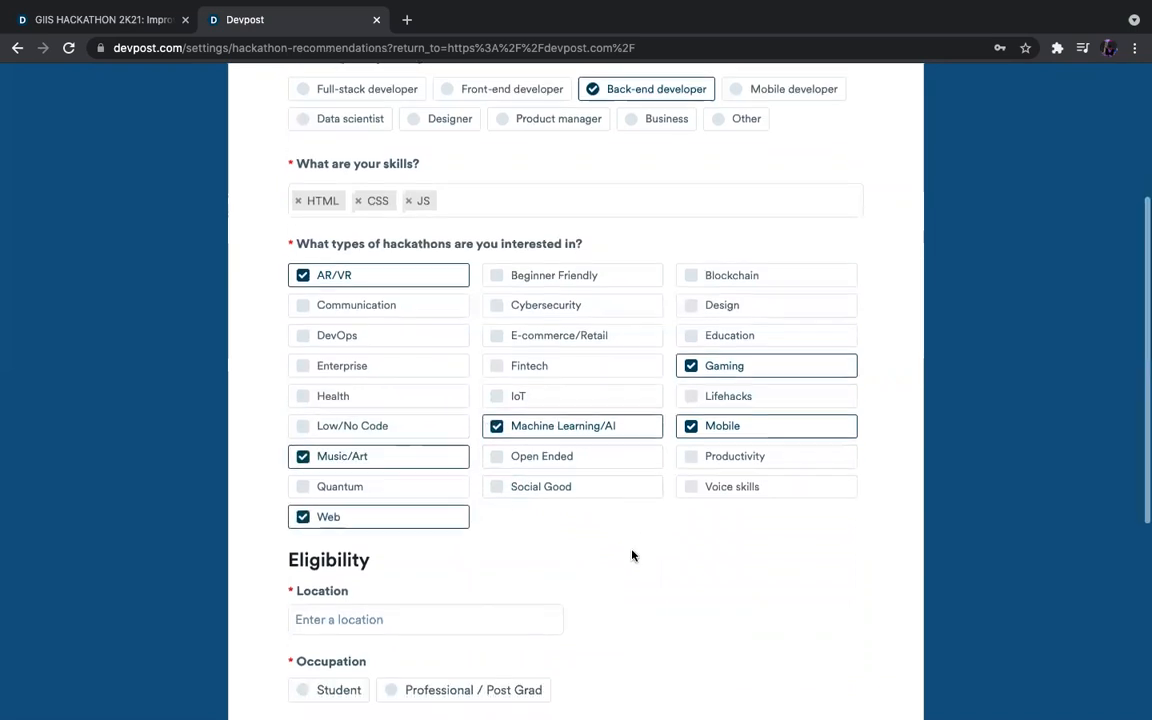
scroll(632, 553, "down", 4)
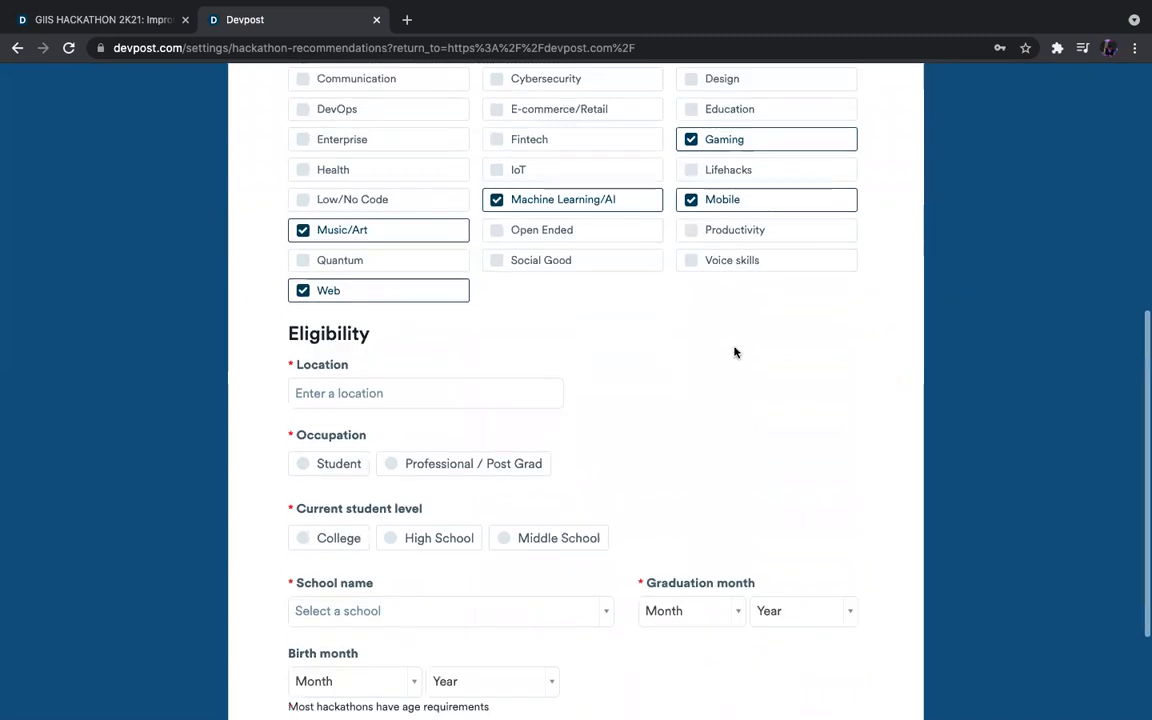
scroll(733, 352, "up", 2)
scroll(645, 404, "down", 2)
Set location Singapore, occupation Student, level High School, school Global Indian International School.
left_click(485, 397)
type("Singapore")
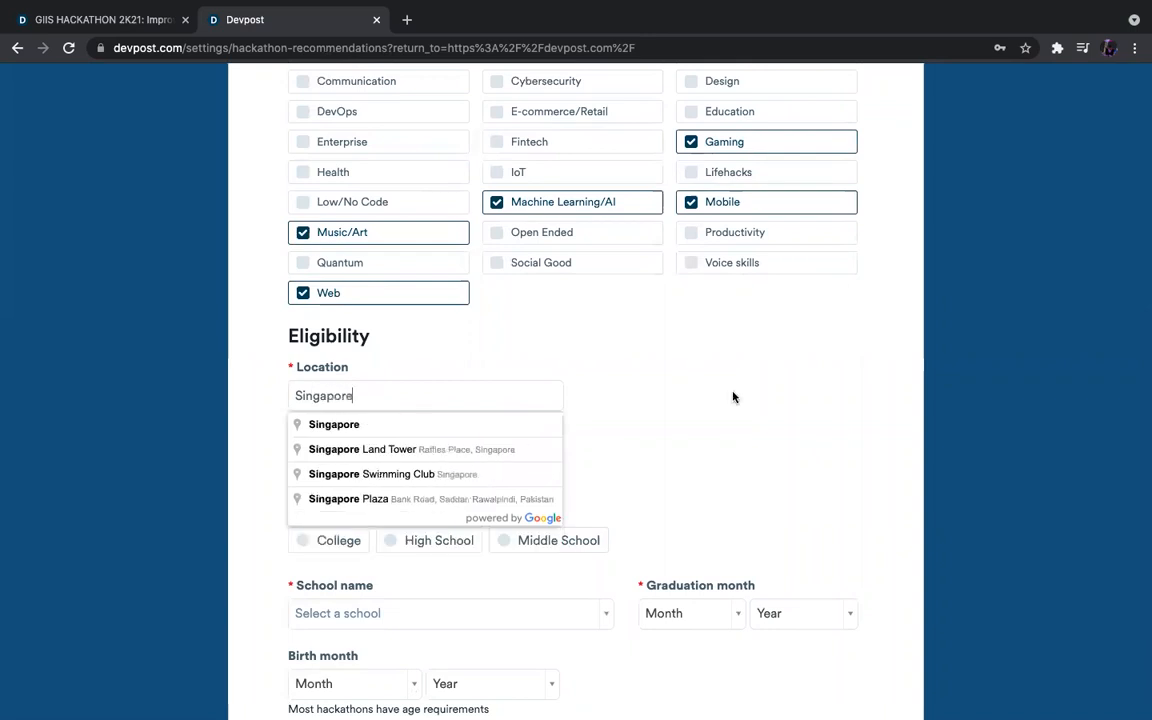
left_click(330, 424)
left_click(324, 472)
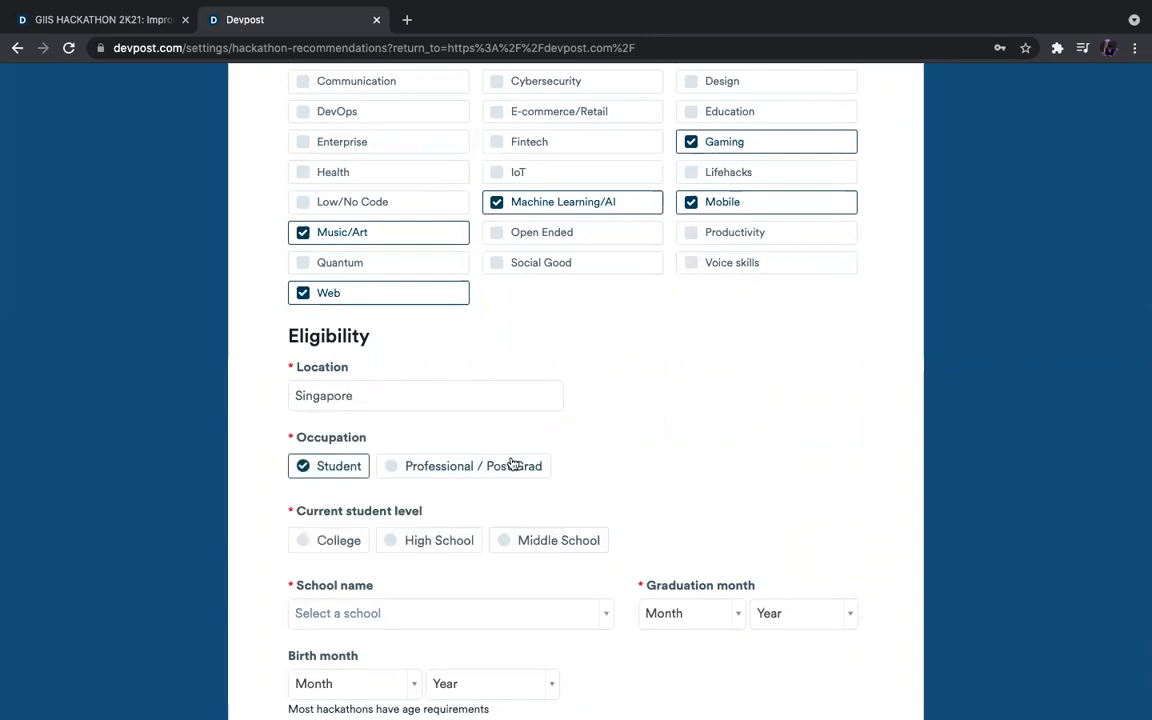
scroll(509, 463, "down", 2)
left_click(467, 423)
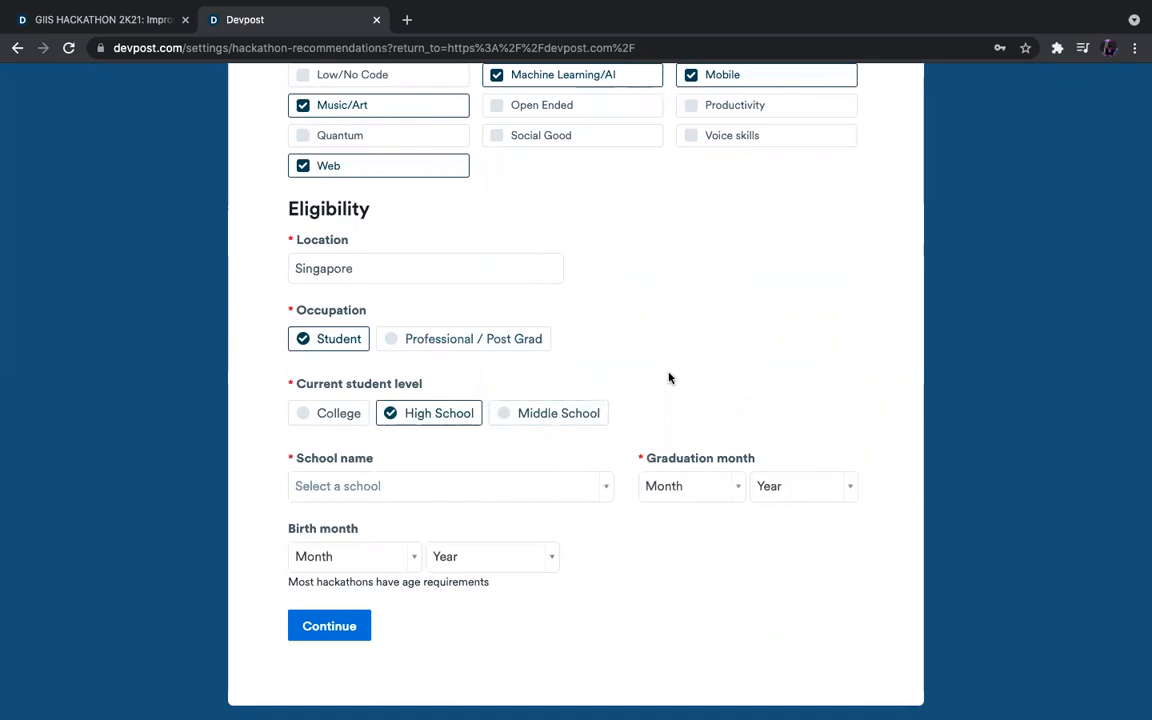
left_click(385, 486)
type("Globa")
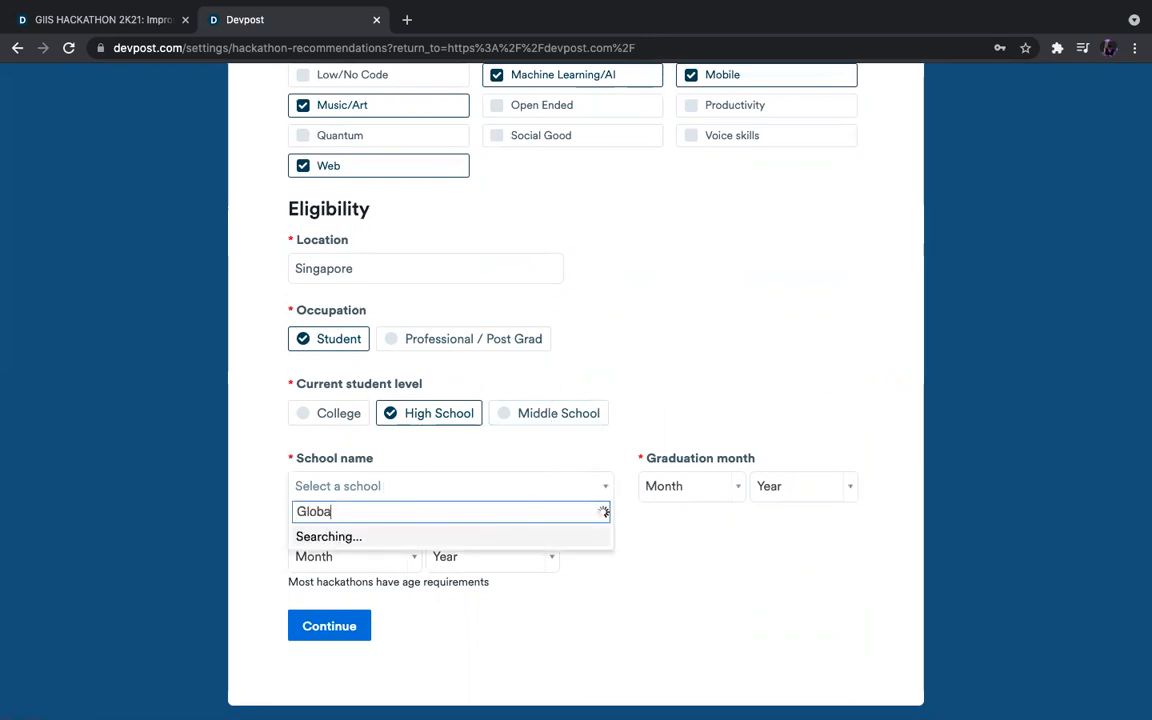
type("l Indian Inter")
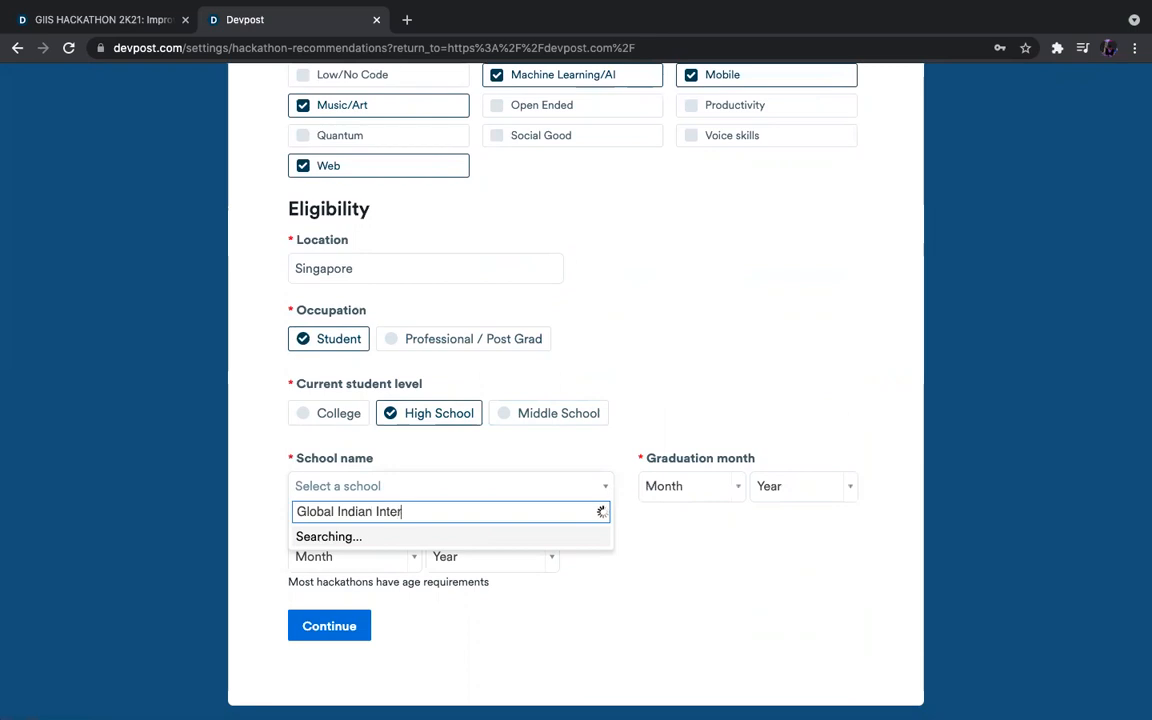
type("nati")
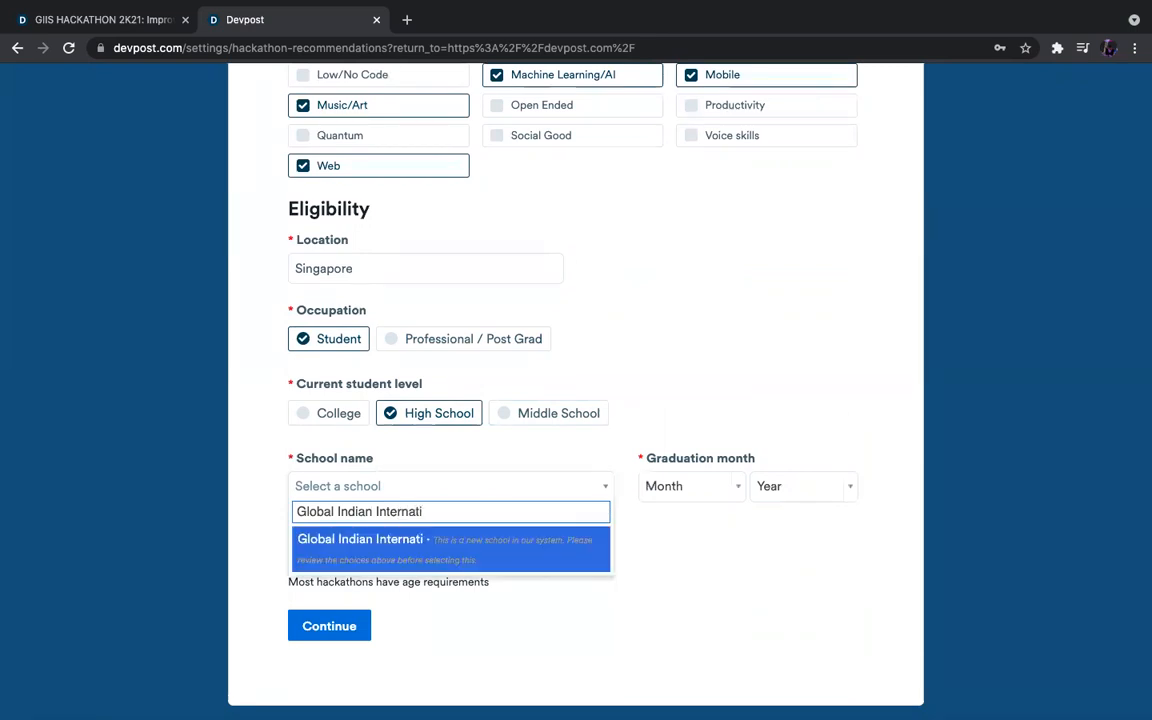
type("onal School")
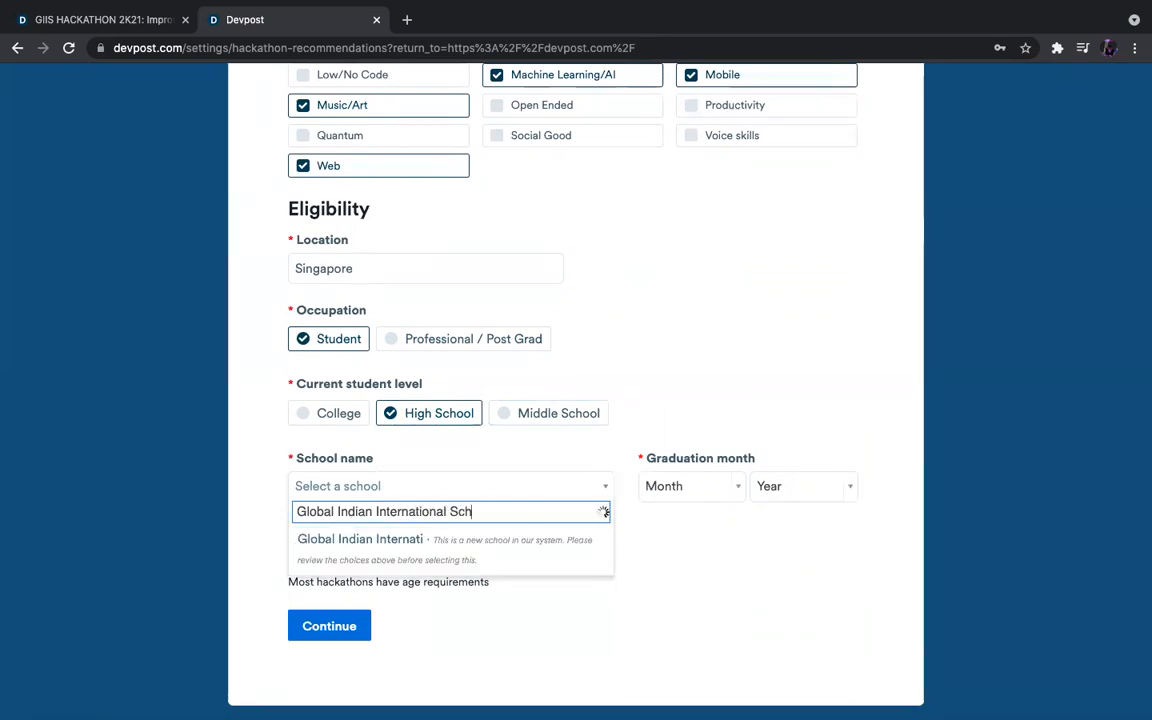
left_click(463, 550)
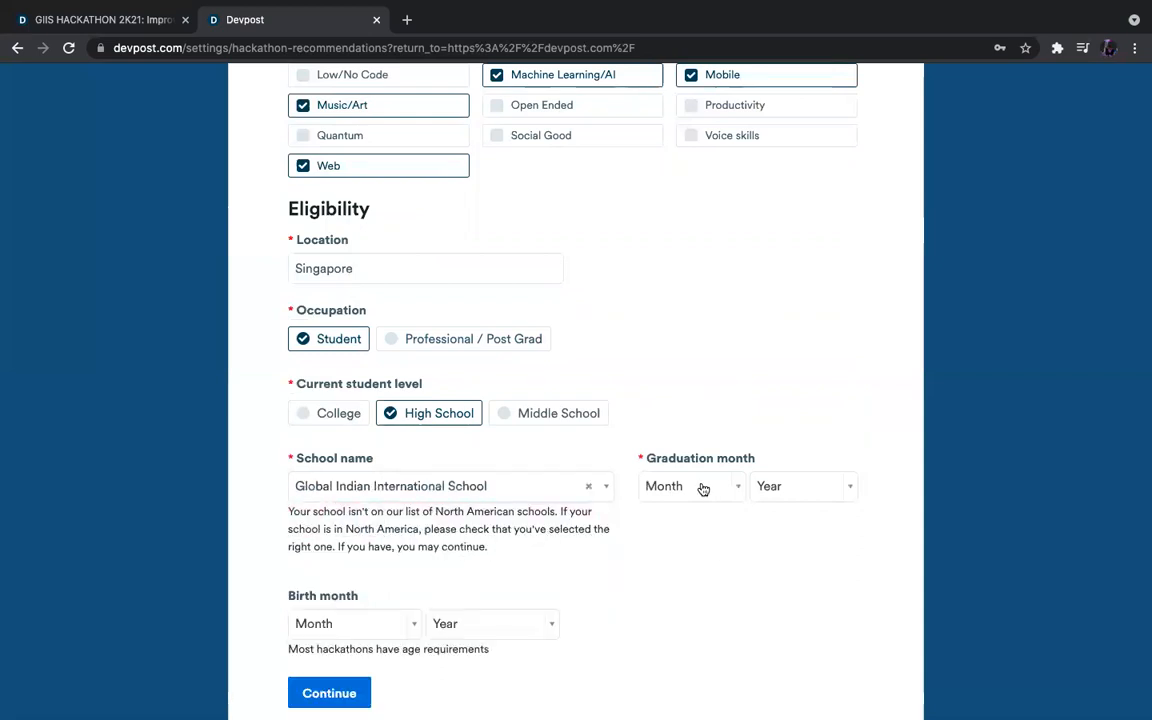
Set the graduation date to April 2022.
left_click(733, 488)
type("dec")
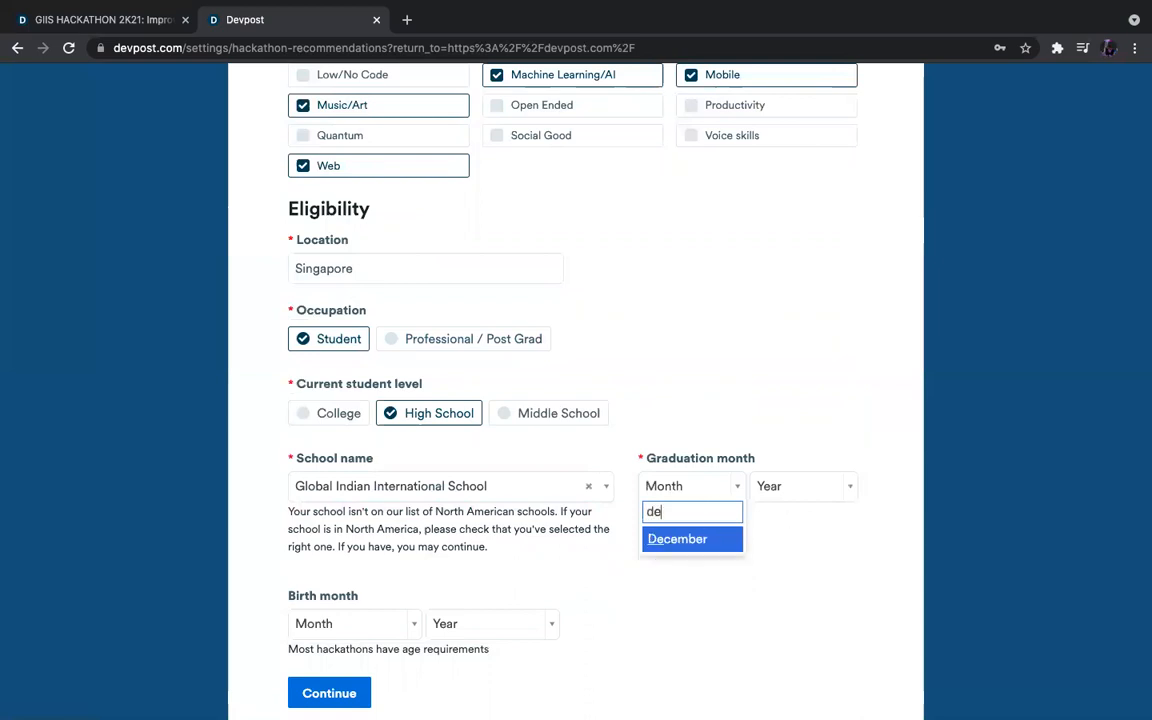
left_click(684, 538)
left_click(773, 490)
left_click(663, 490)
left_click(663, 490)
type("ap")
key("Return")
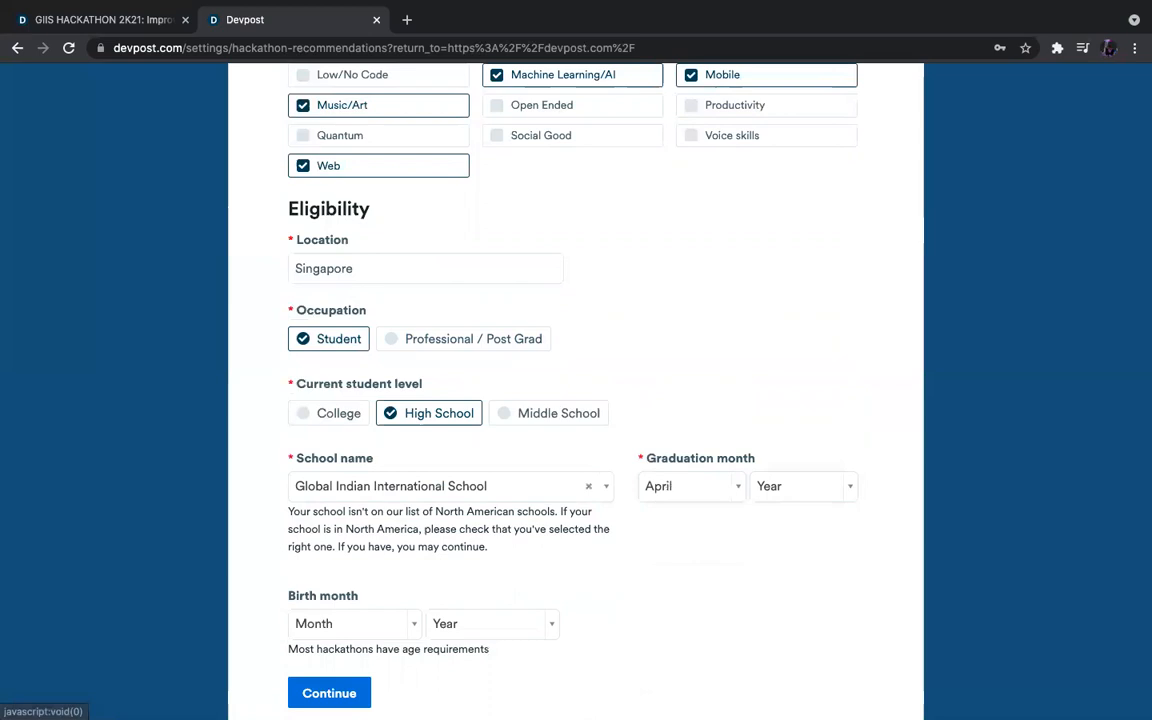
left_click(770, 489)
type("2022")
left_click(774, 538)
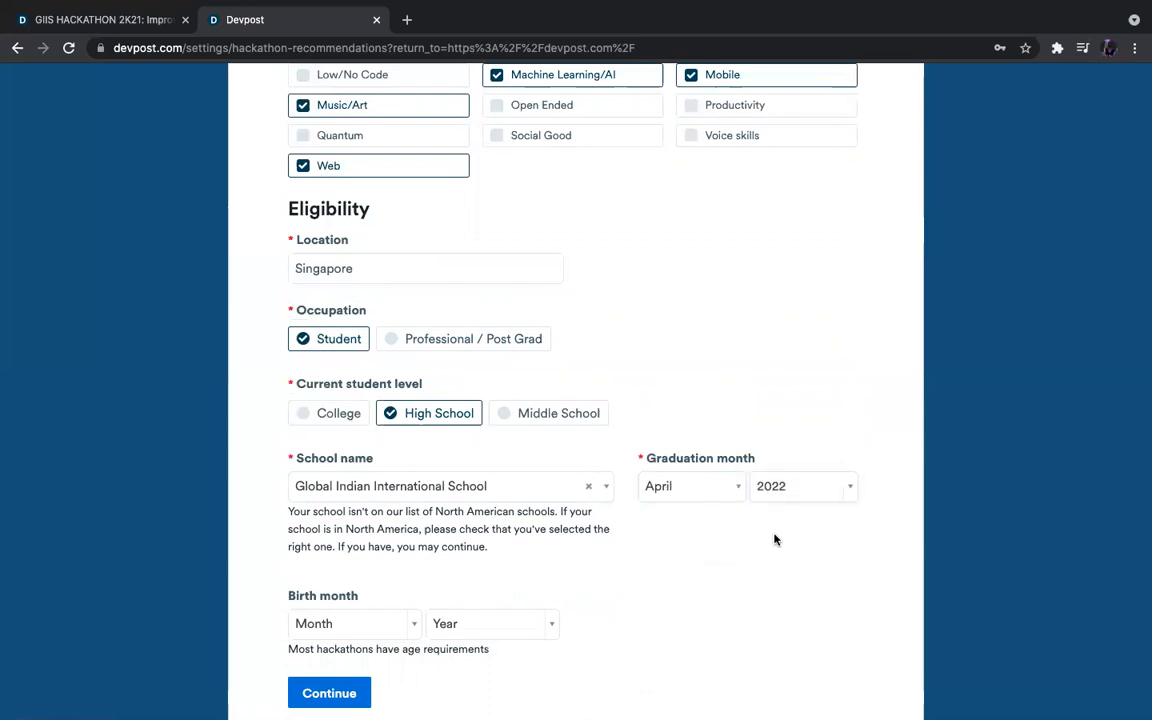
Set the birth month to December 2004 and submit the preferences.
scroll(632, 576, "down", 2)
left_click(388, 518)
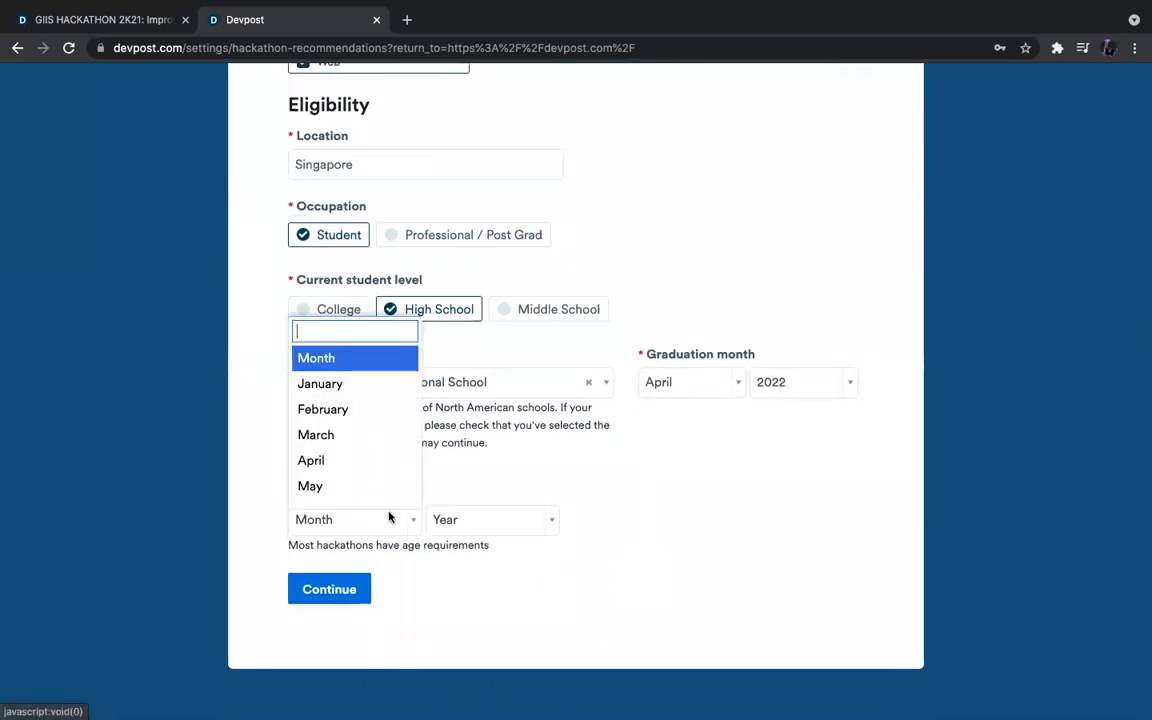
type("de")
key("Return")
left_click(474, 512)
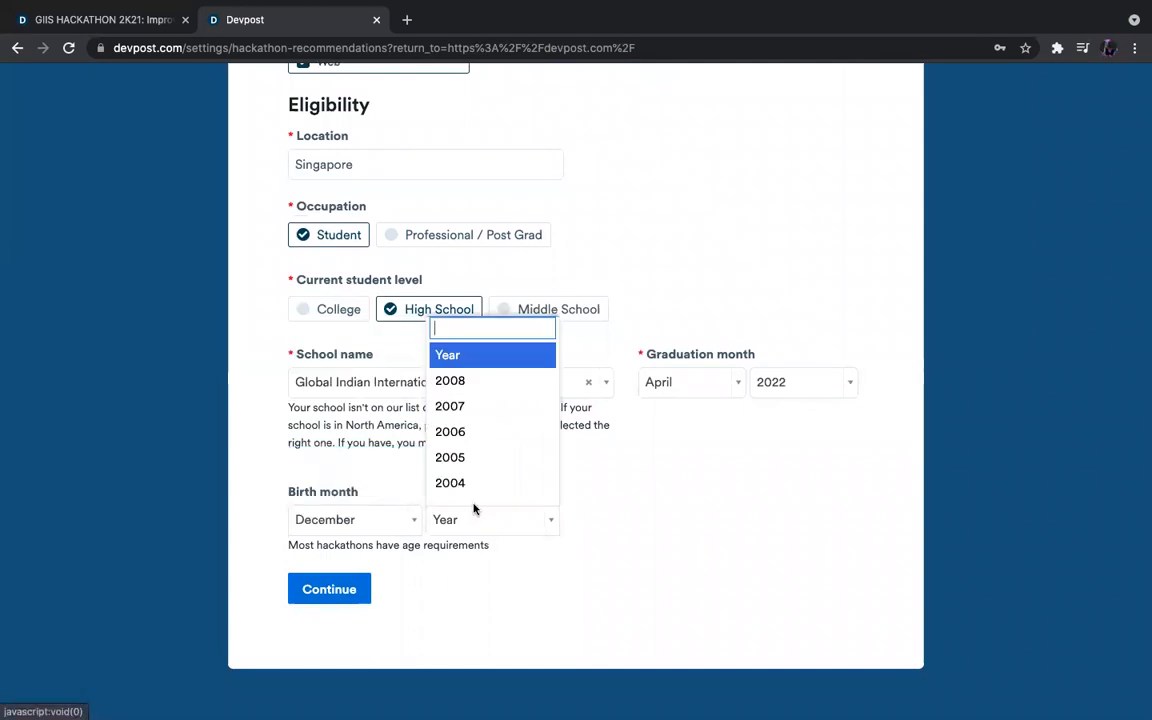
left_click(517, 486)
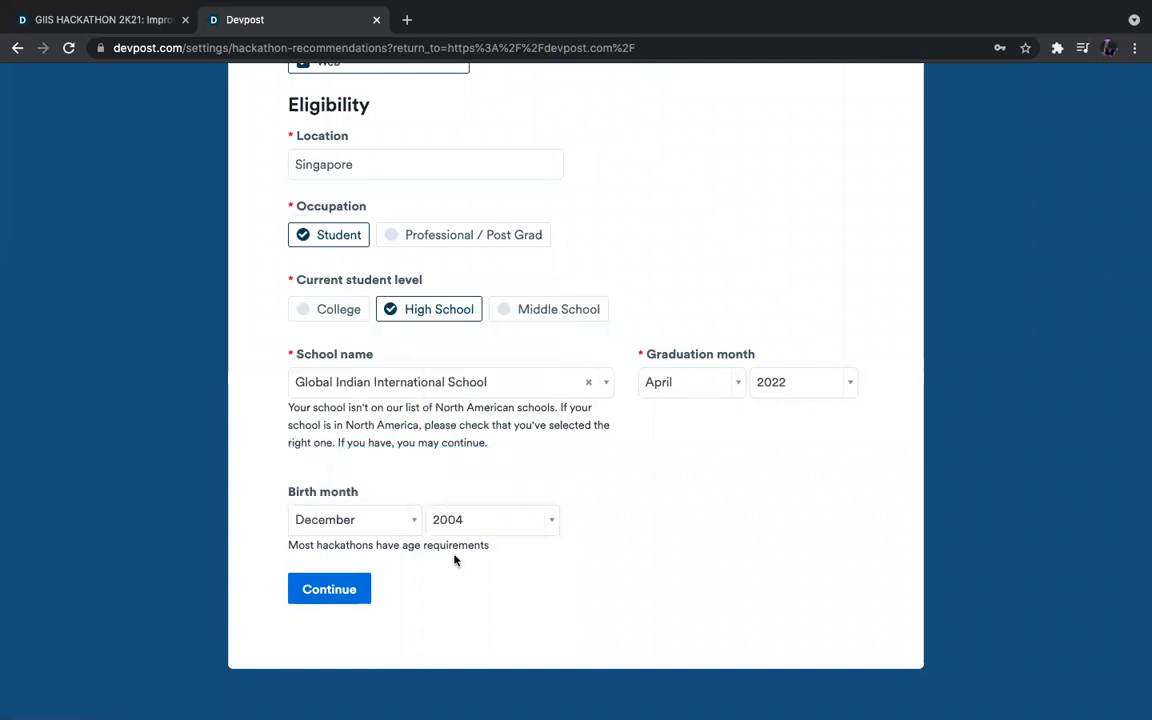
left_click(329, 591)
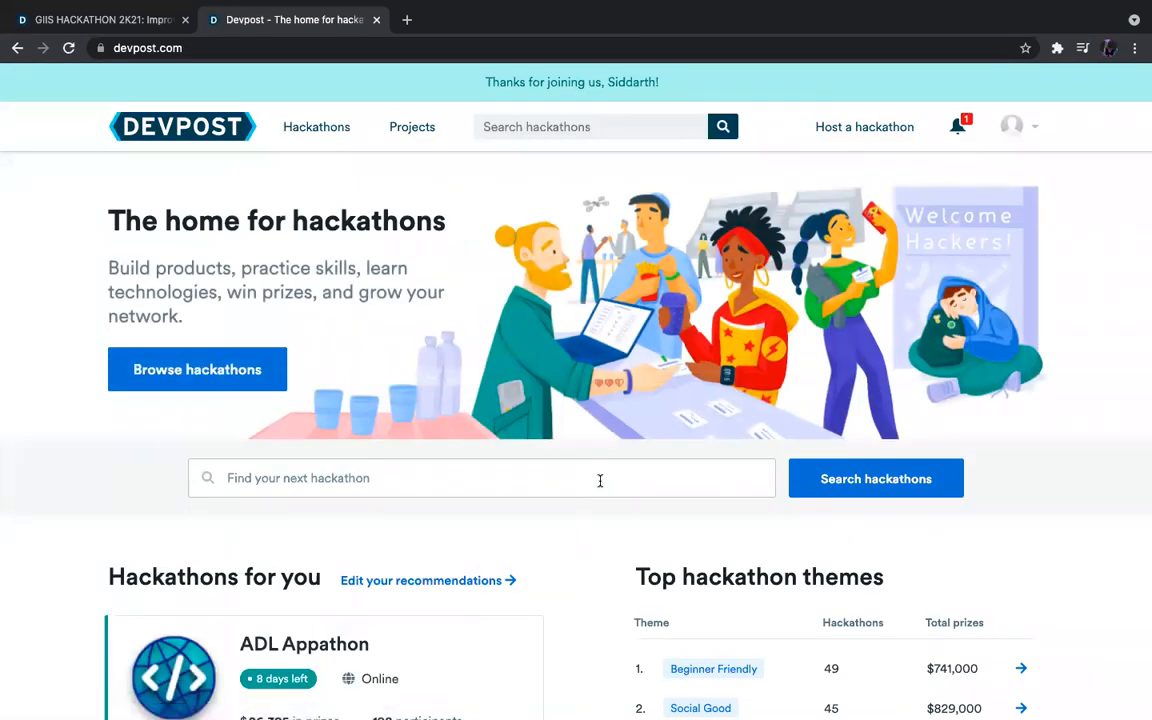
Scroll through the recommended hackathons on the Devpost home page.
scroll(600, 481, "down", 5)
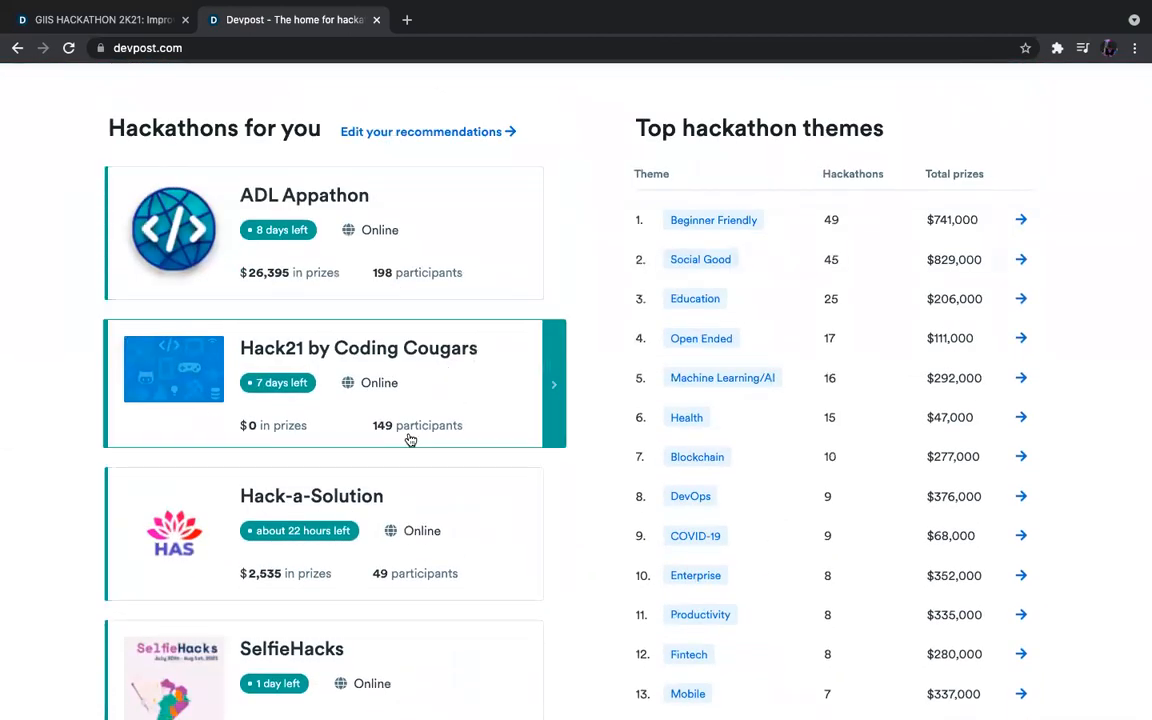
scroll(406, 440, "down", 4)
scroll(595, 340, "up", 5)
scroll(595, 341, "up", 4)
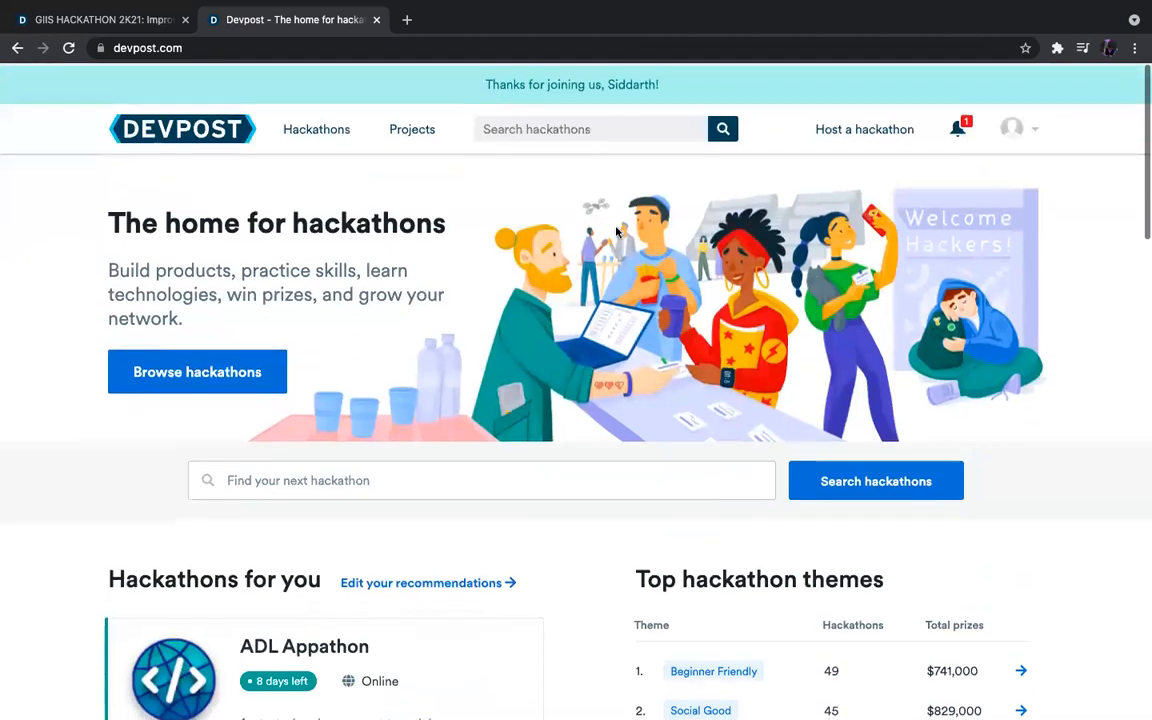
Search hackathons for 'giis hackathon' and look over the two results.
left_click(583, 128)
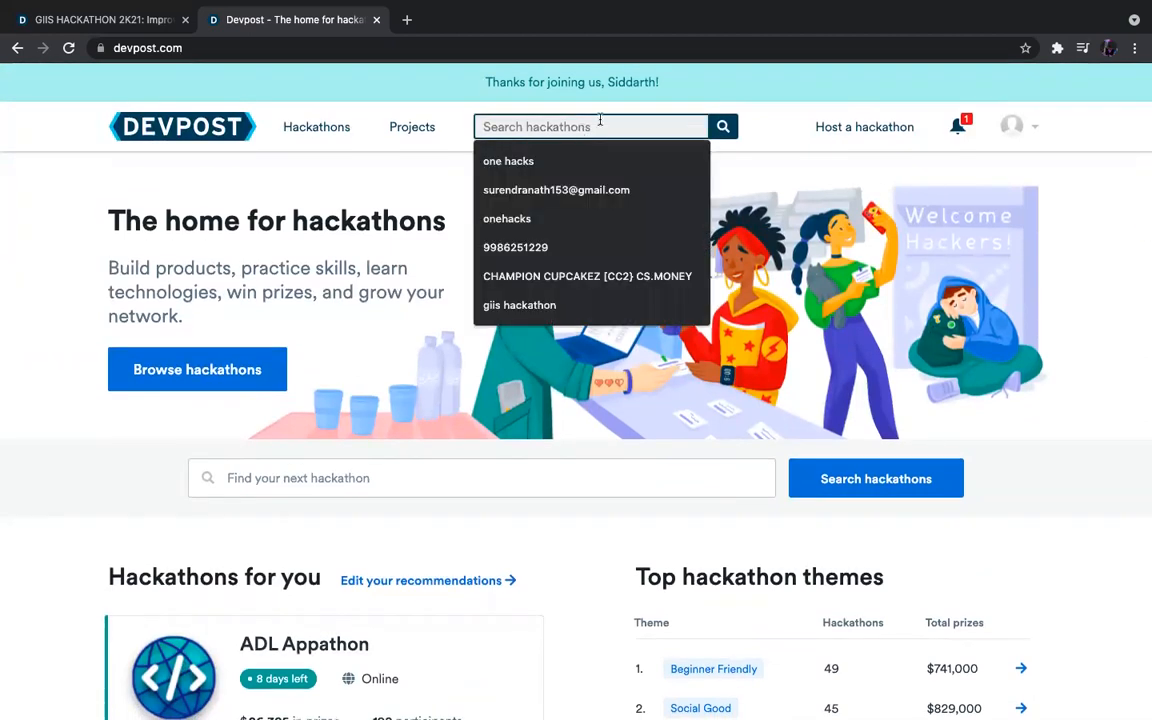
type("gi")
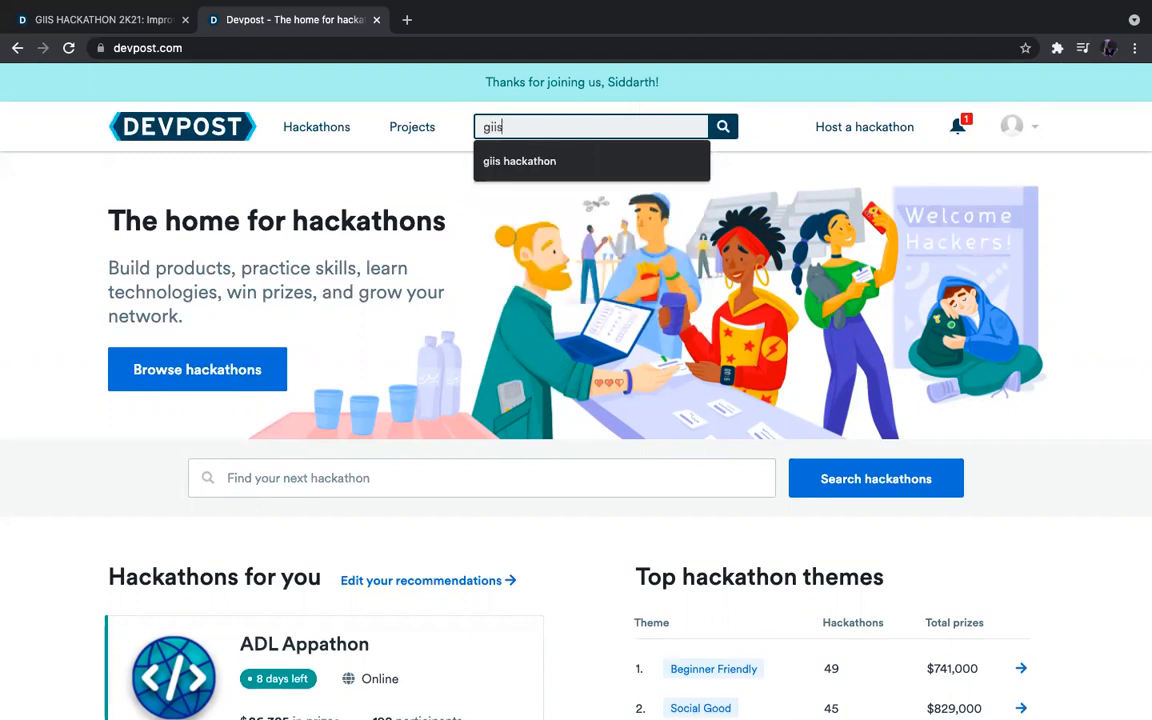
type("is")
key("Down")
key("Return")
key("Return")
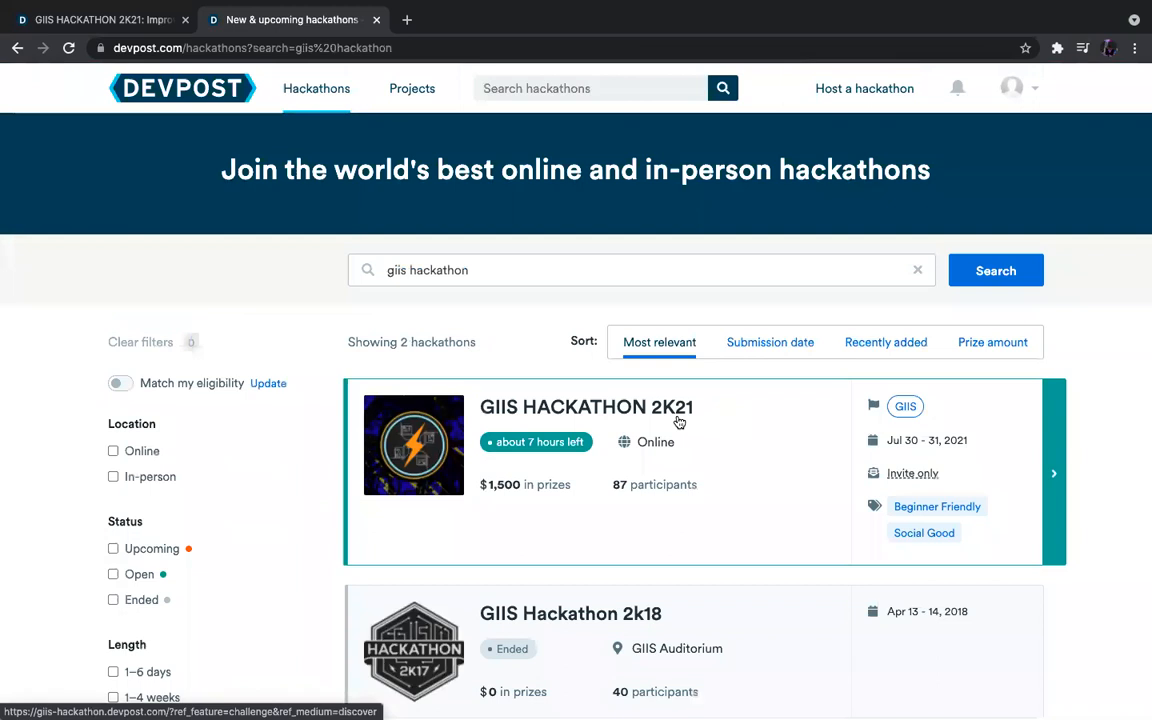
scroll(681, 429, "down", 3)
scroll(527, 311, "up", 1)
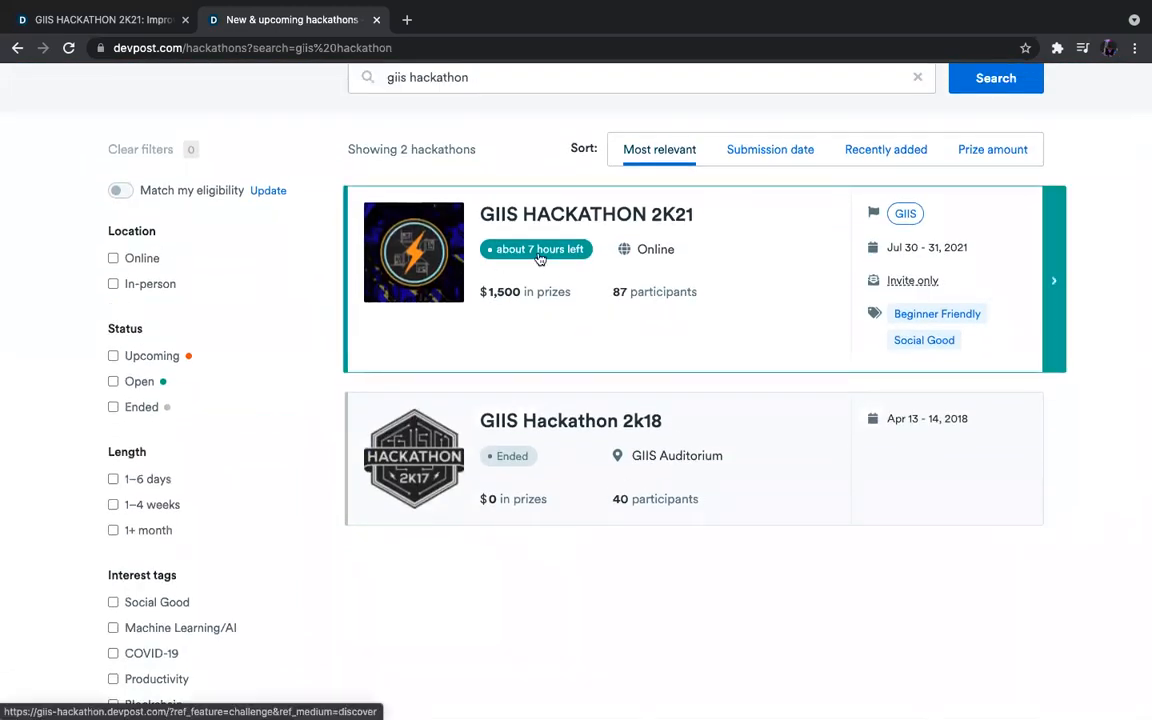
Open GIIS HACKATHON 2K21, review its schedule, prizes and judges, then join the hackathon.
left_click(783, 318)
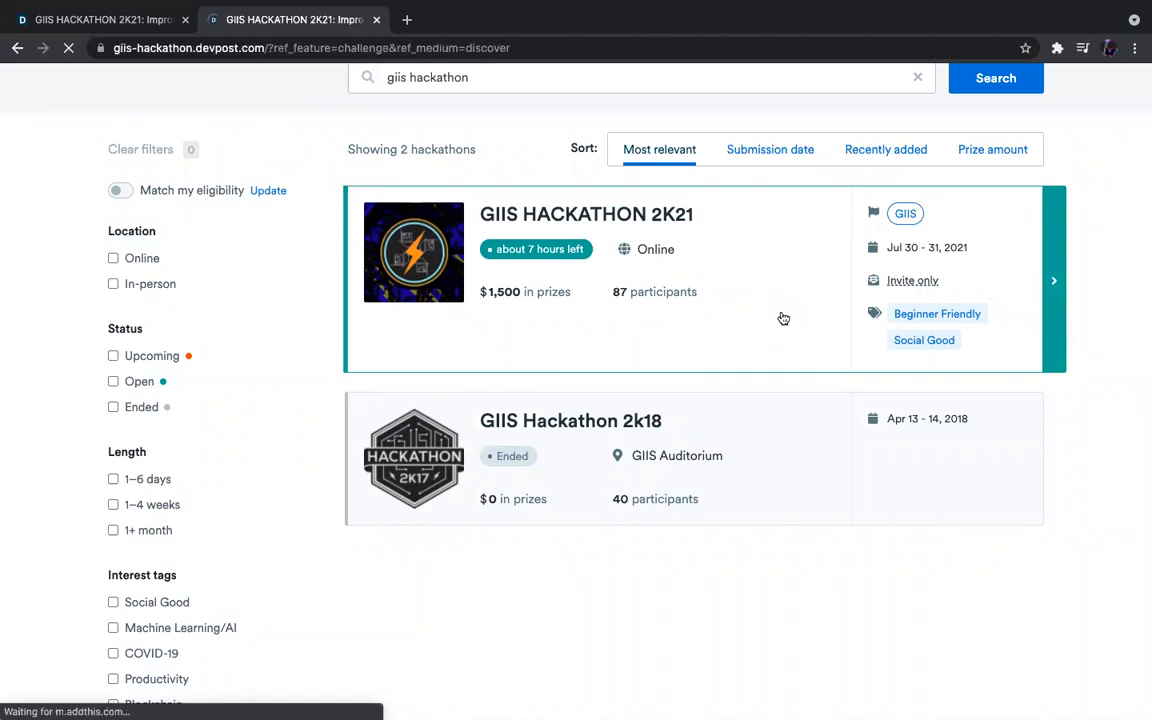
scroll(451, 404, "down", 1)
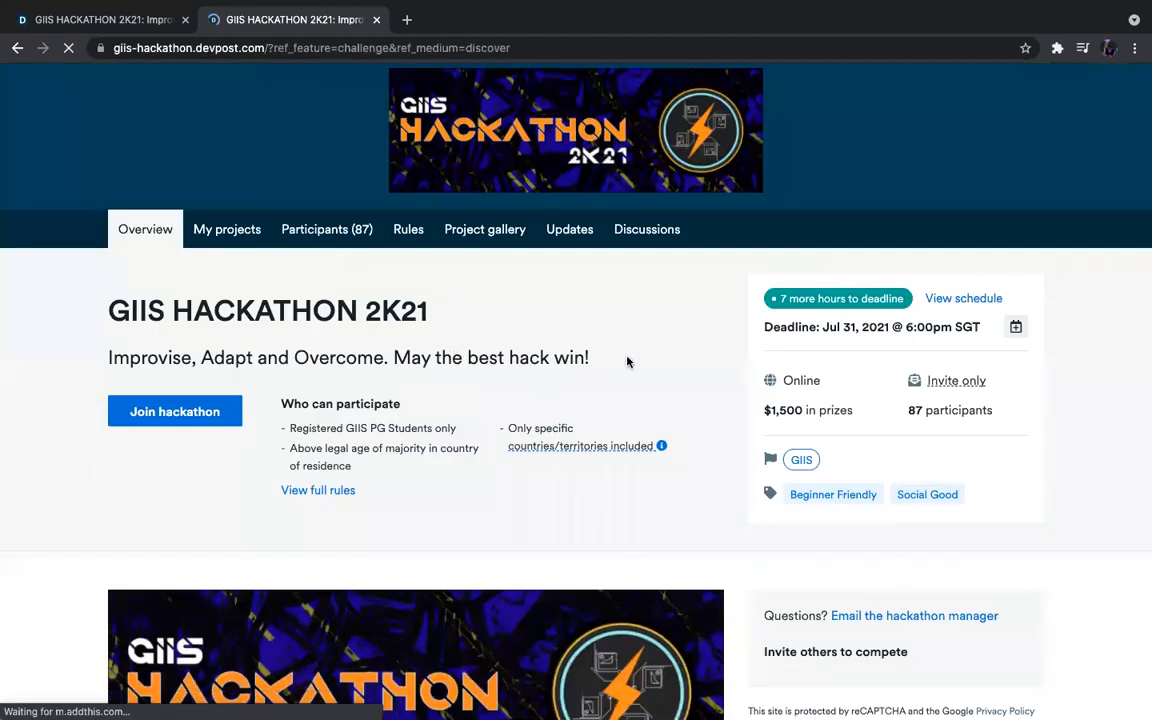
scroll(628, 345, "down", 5)
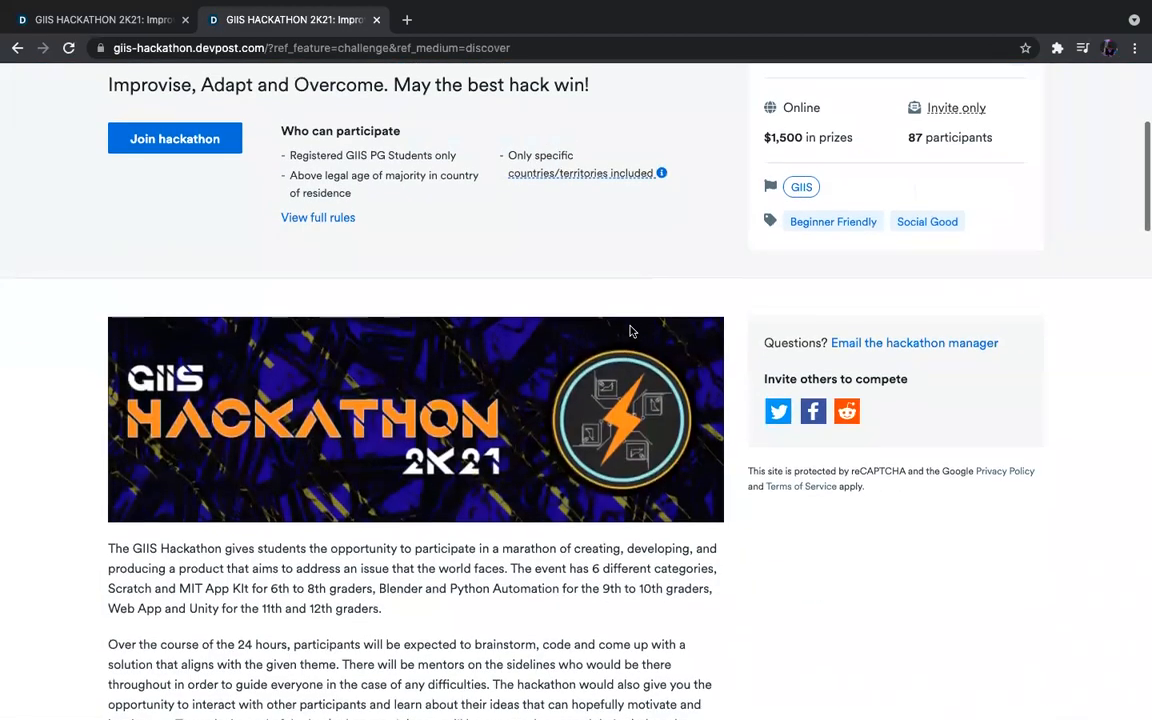
scroll(630, 331, "down", 10)
scroll(630, 331, "down", 16)
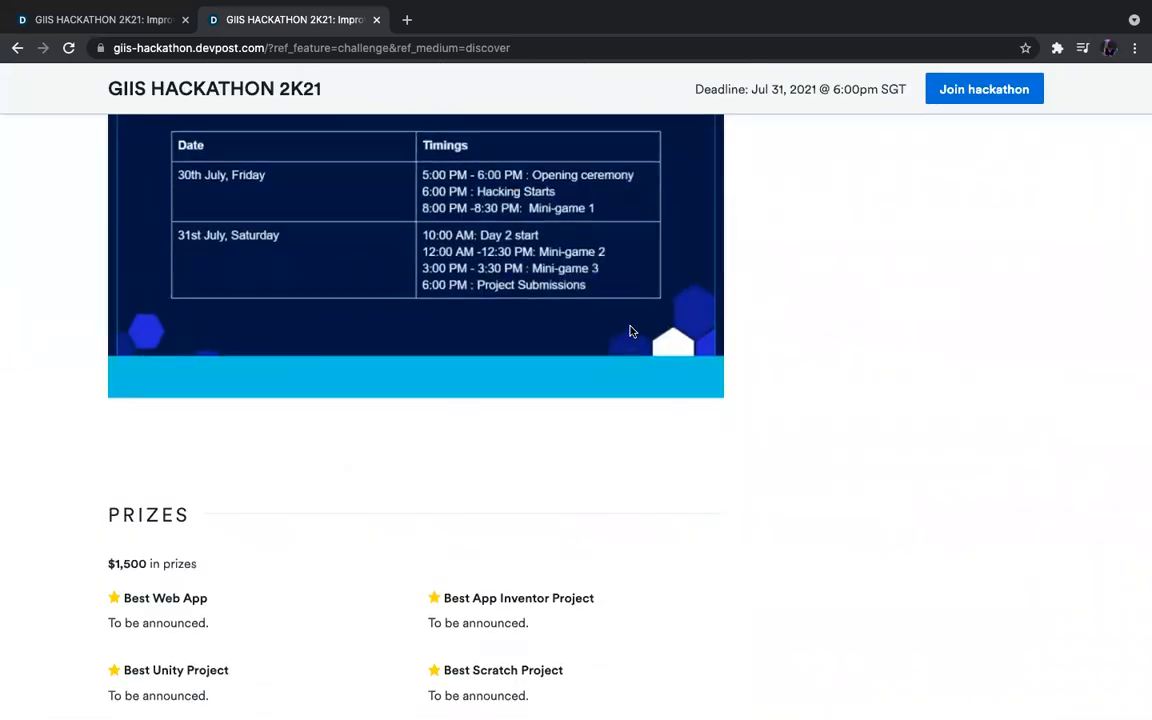
scroll(630, 331, "up", 8)
scroll(360, 246, "down", 8)
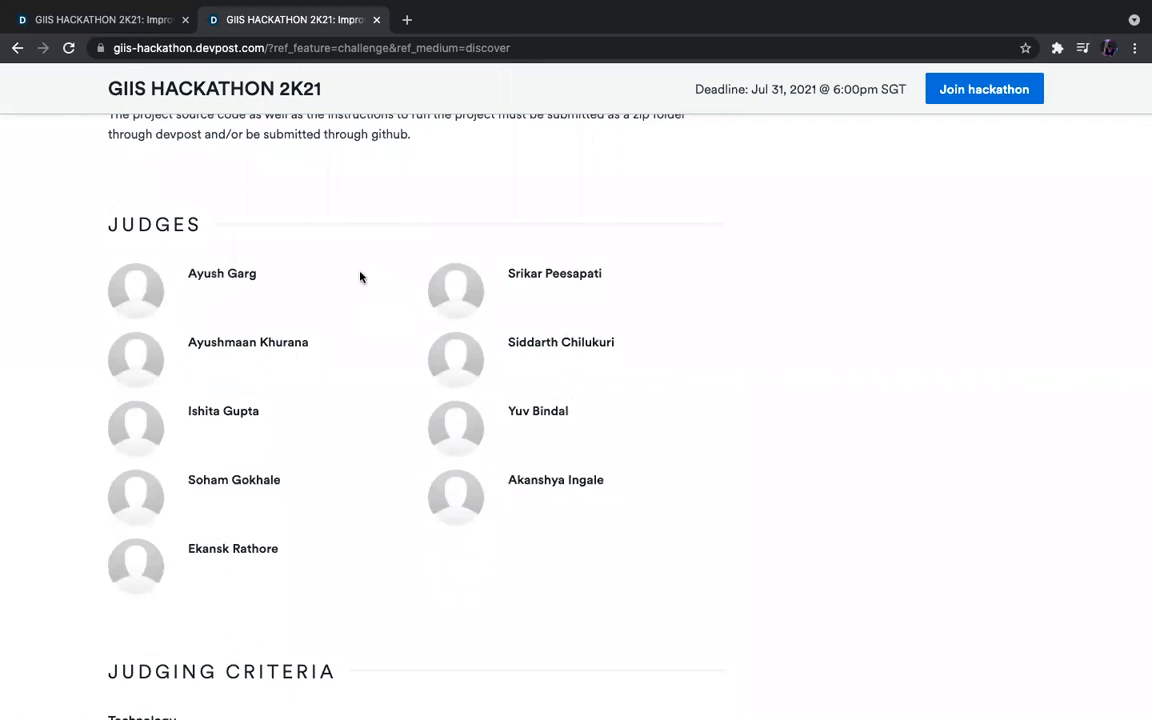
scroll(535, 311, "up", 20)
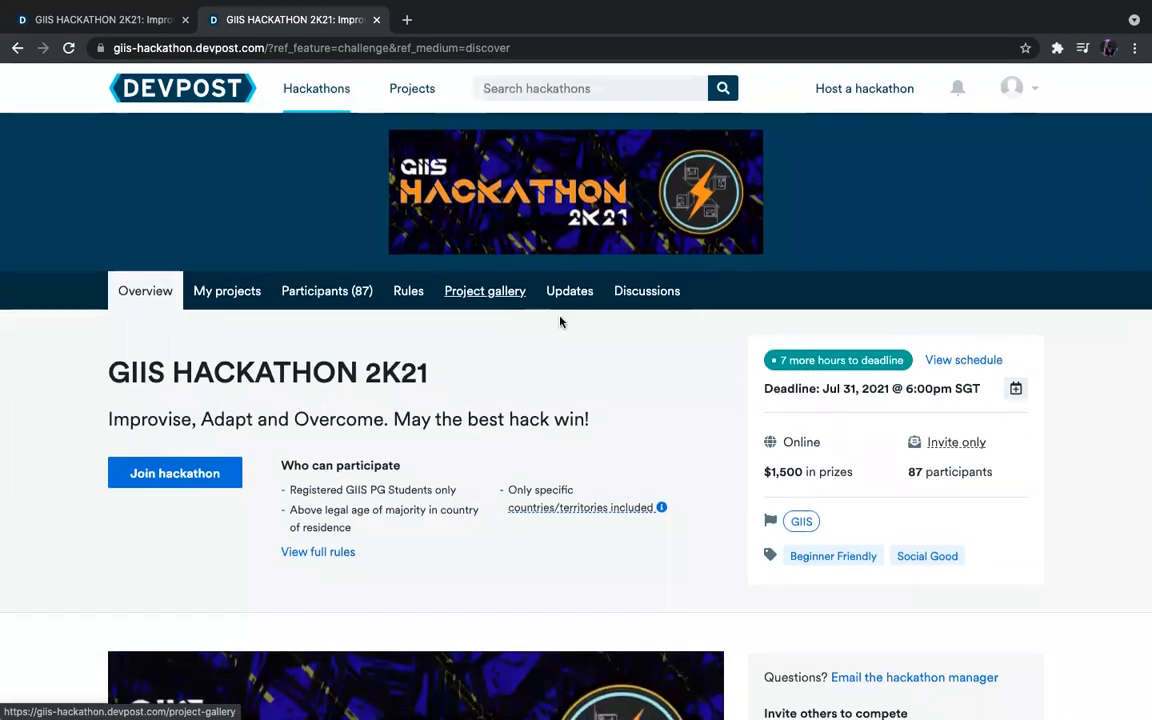
left_click(194, 472)
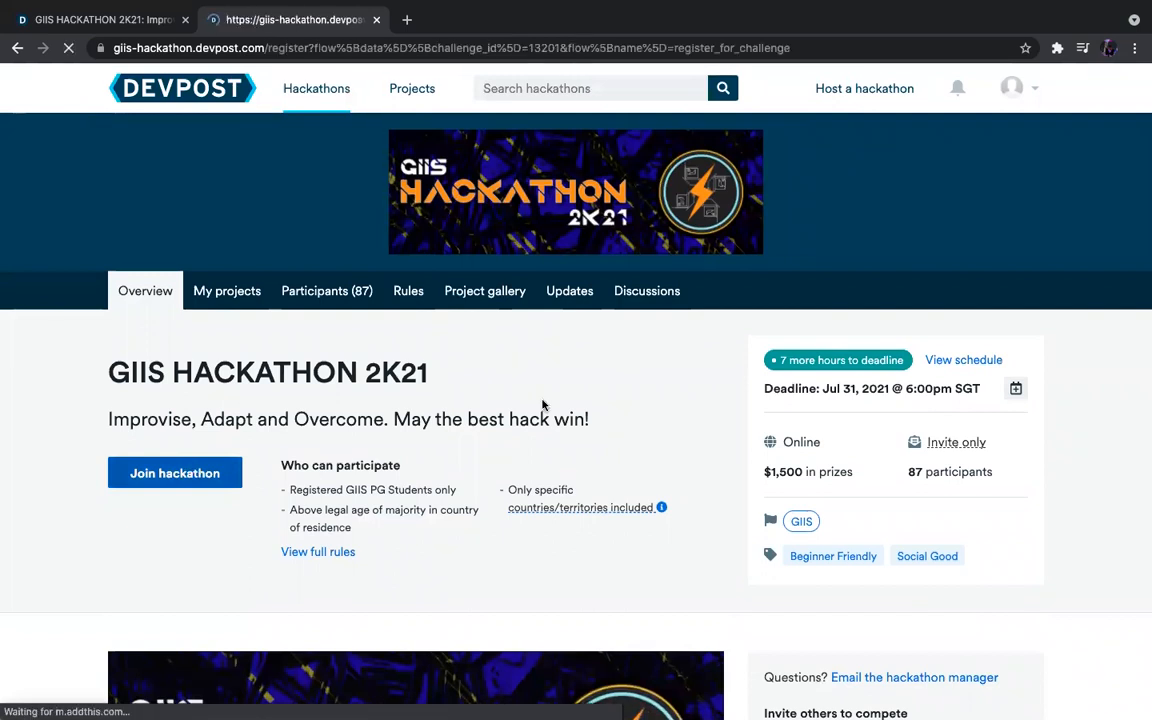
Register as a solo participant who heard via the GIIS website, accepting eligibility and Official Rules.
scroll(936, 275, "down", 2)
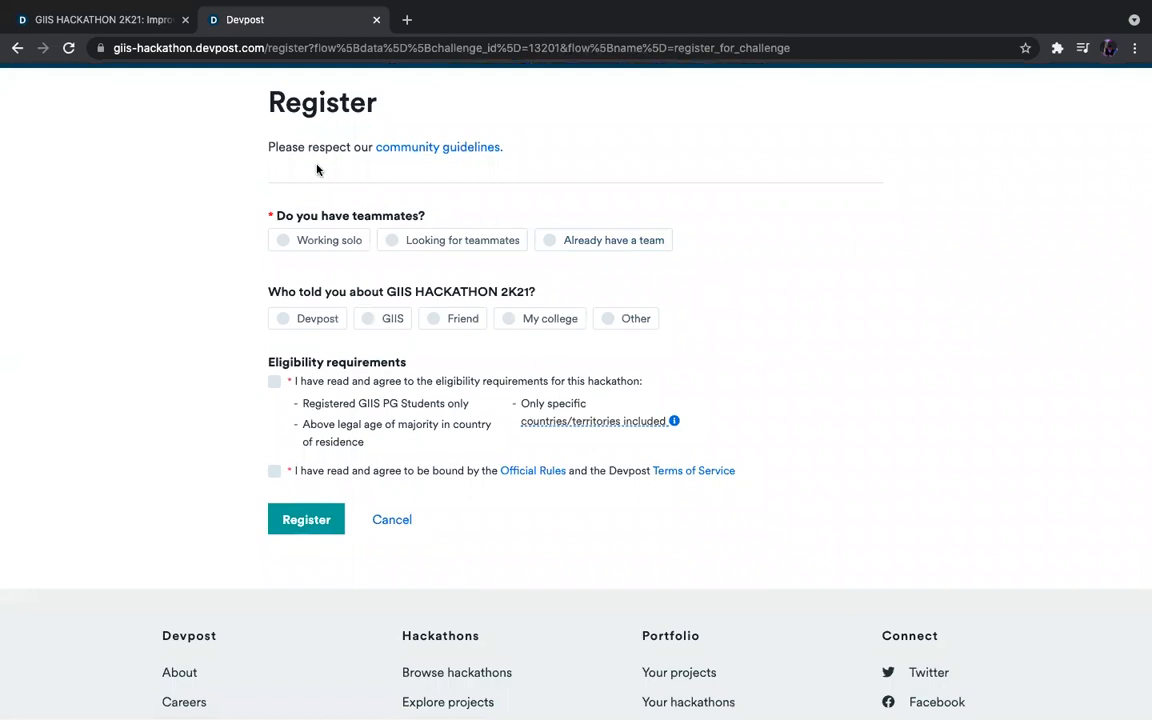
left_click(314, 241)
left_click(622, 243)
left_click(345, 241)
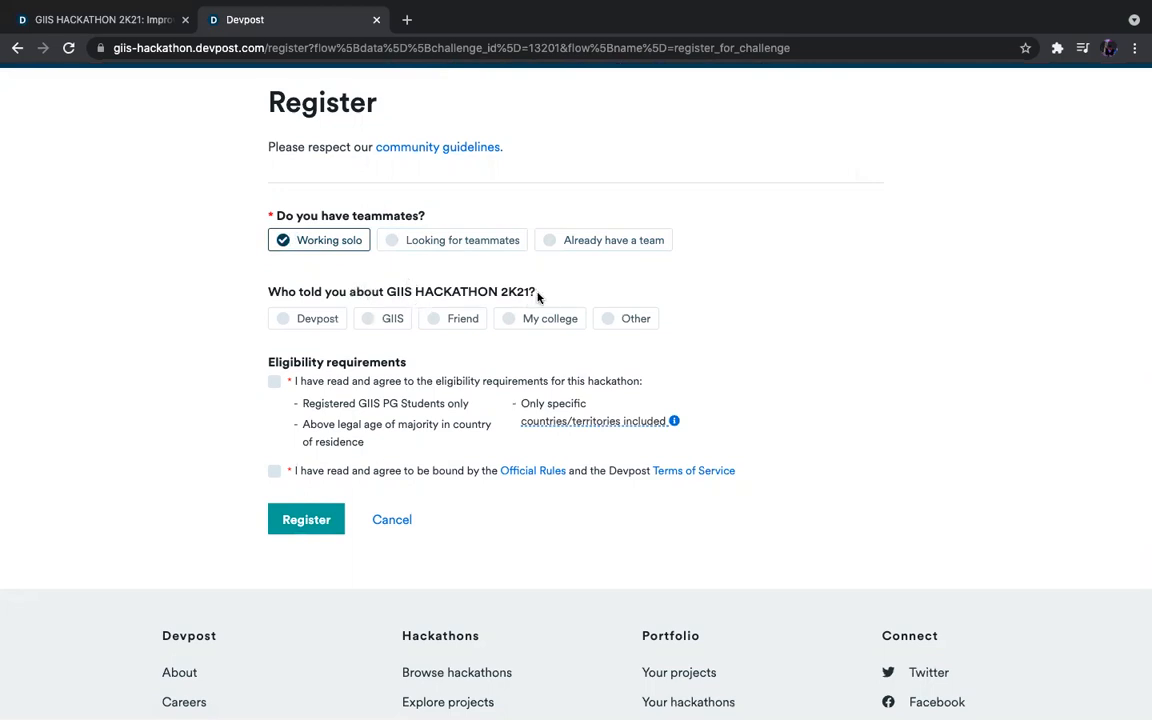
left_click(388, 321)
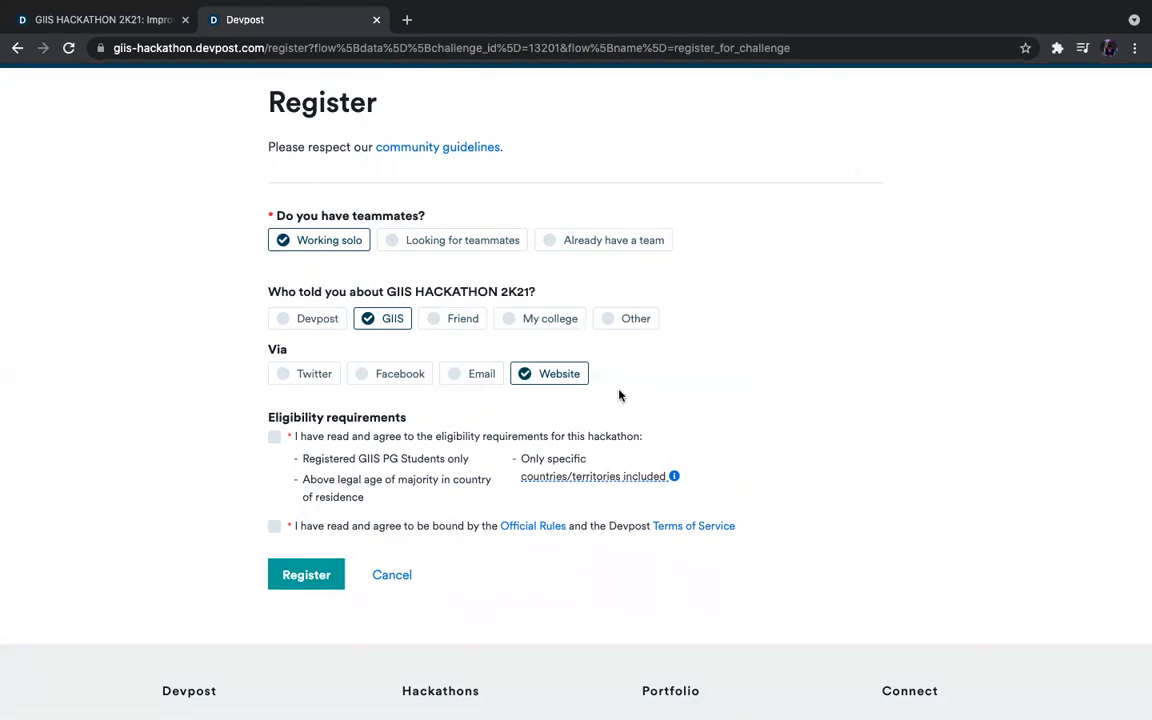
scroll(619, 395, "down", 3)
left_click(276, 278)
left_click(275, 368)
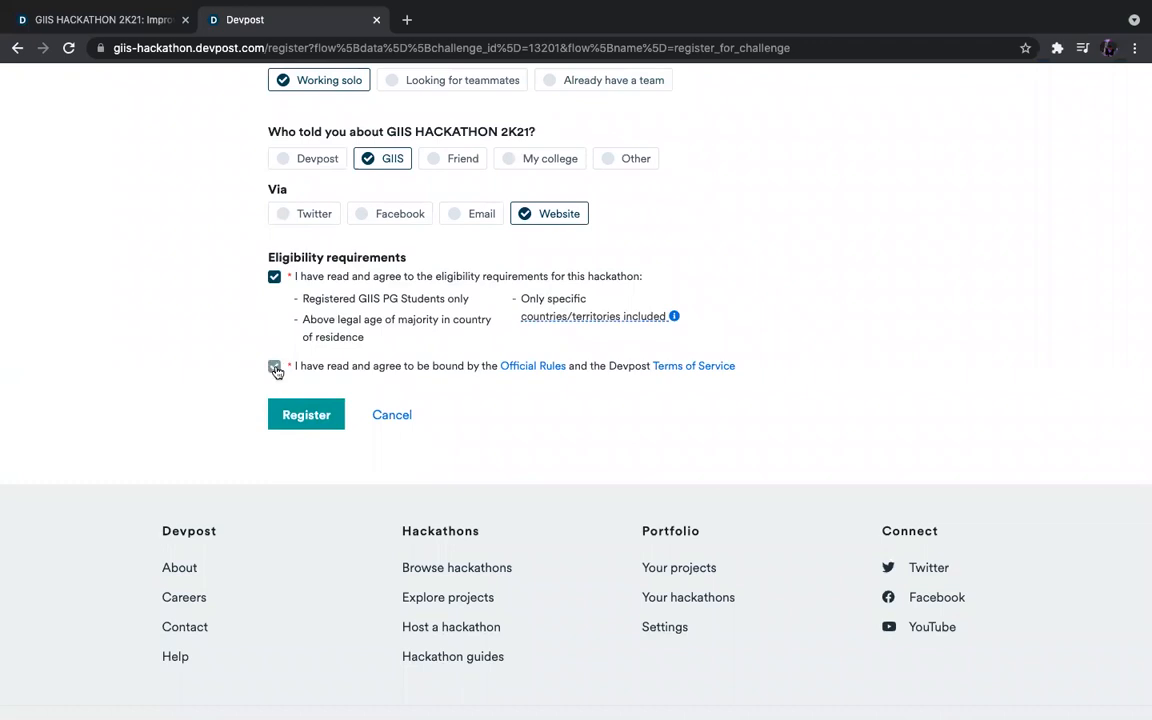
left_click(309, 414)
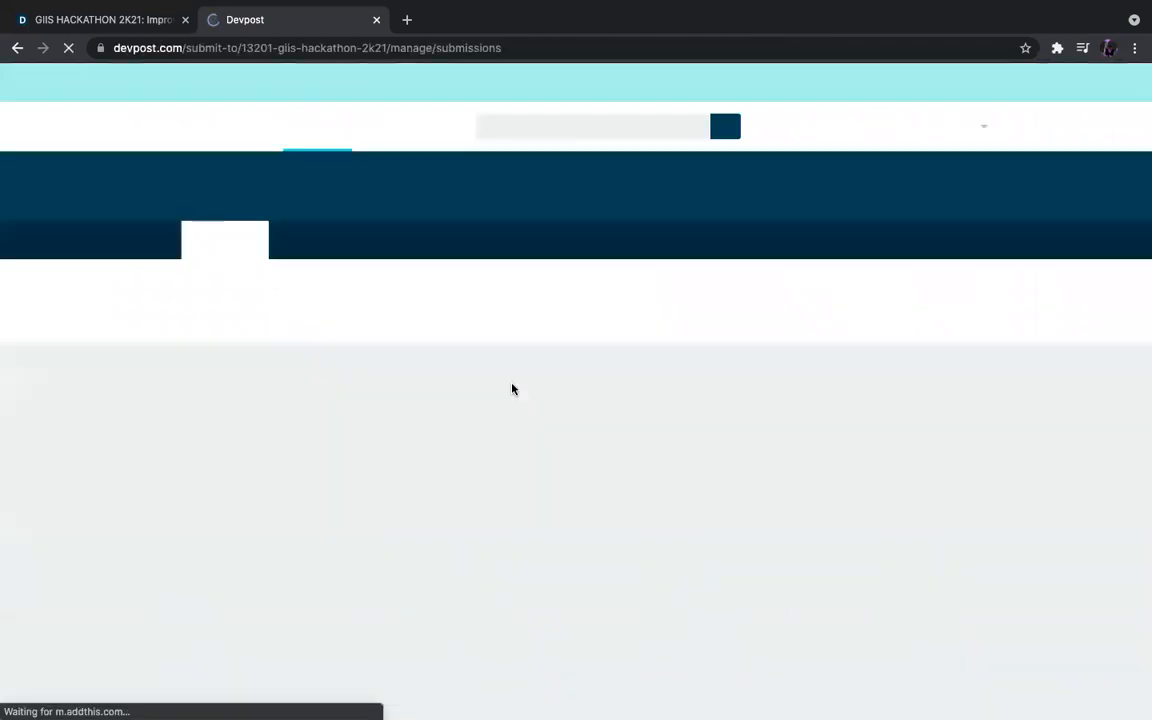
Look over the registration confirmation page and choose Create project for GIIS HACKATHON 2K21.
scroll(512, 389, "down", 1)
scroll(512, 389, "down", 1)
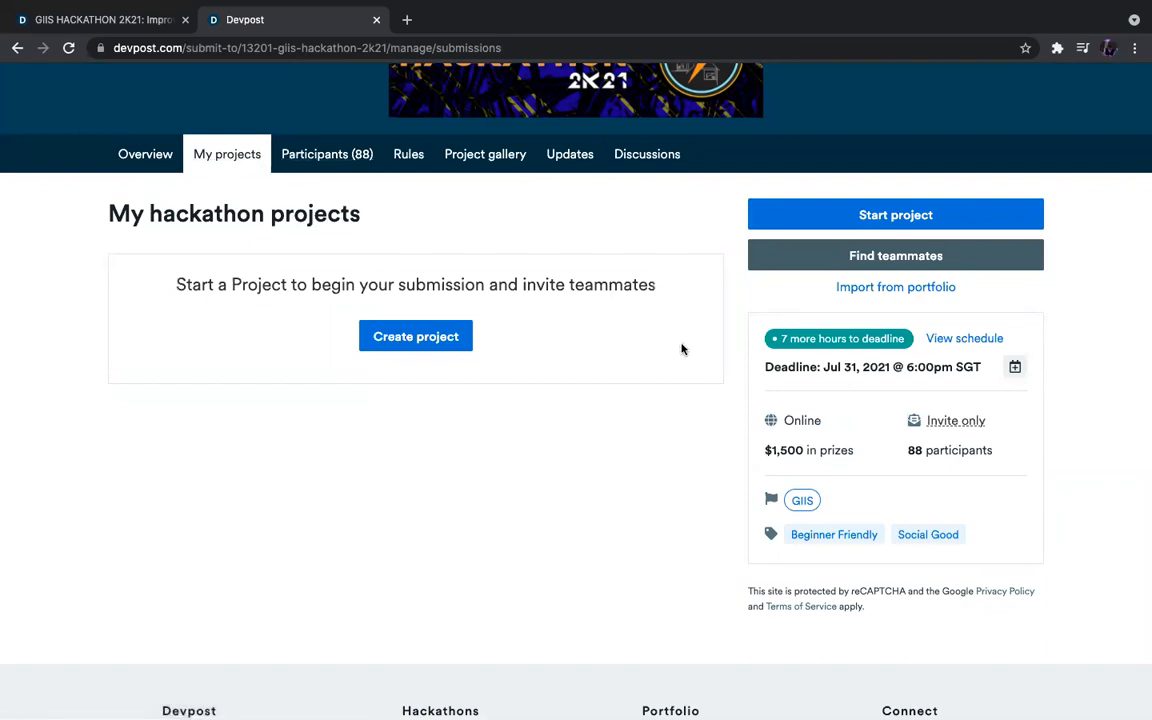
scroll(500, 380, "up", 1)
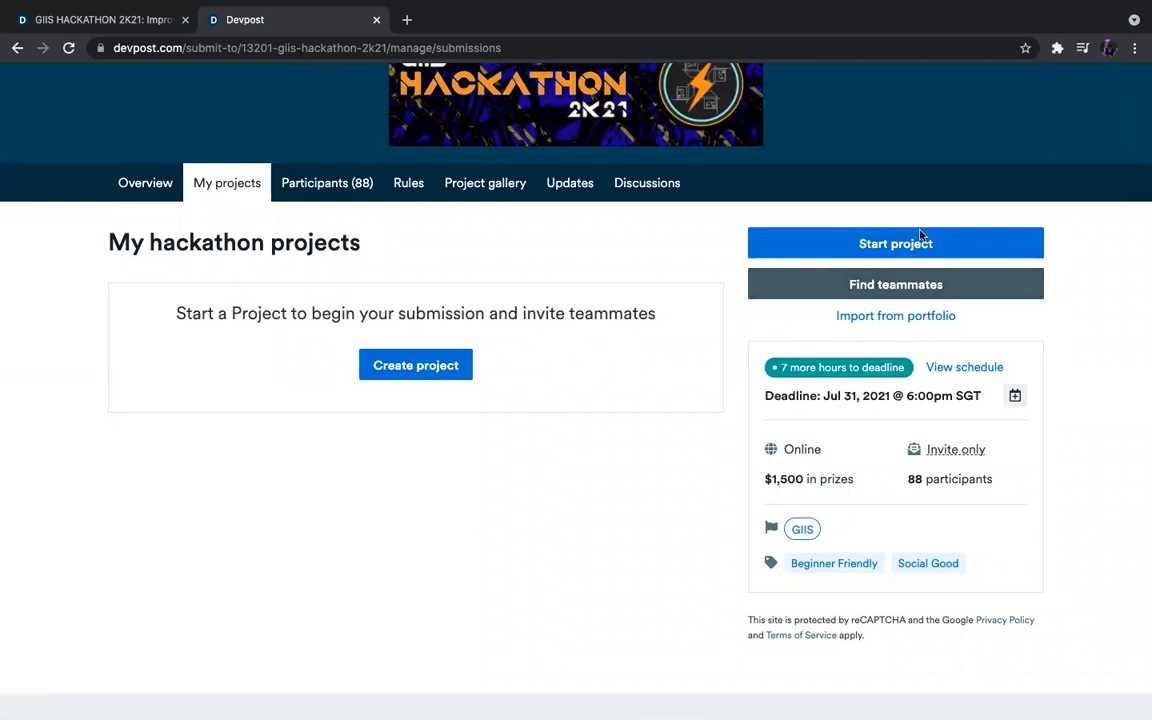
scroll(928, 280, "down", 2)
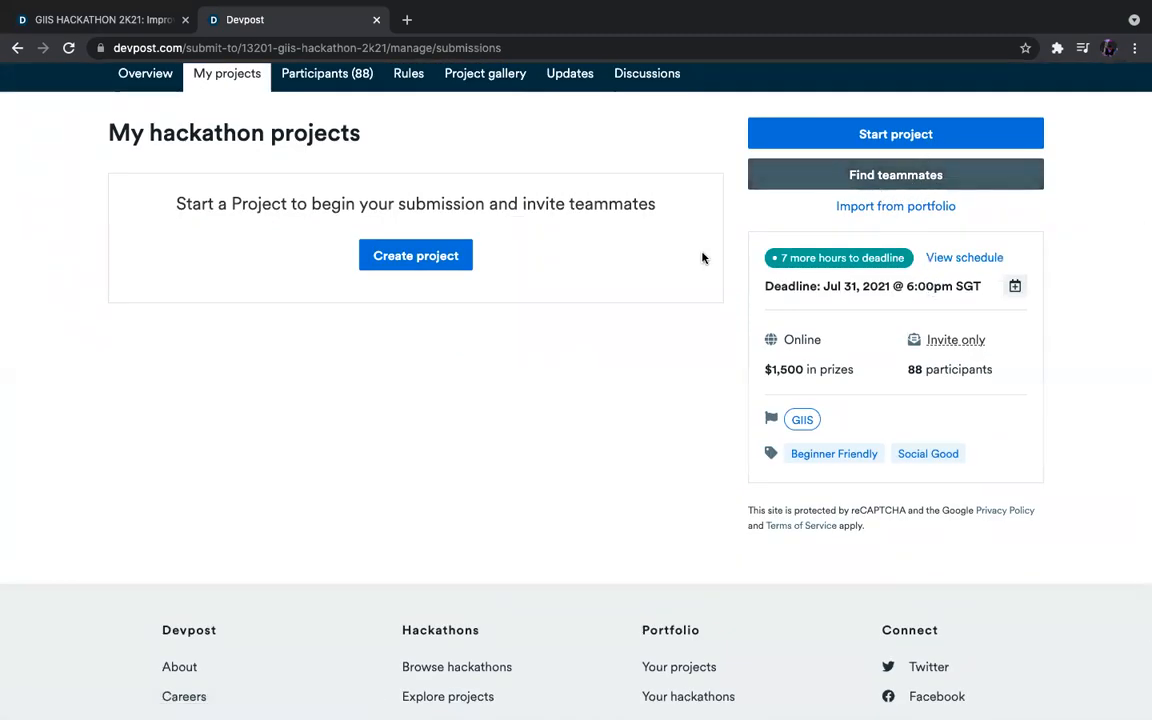
scroll(702, 258, "up", 5)
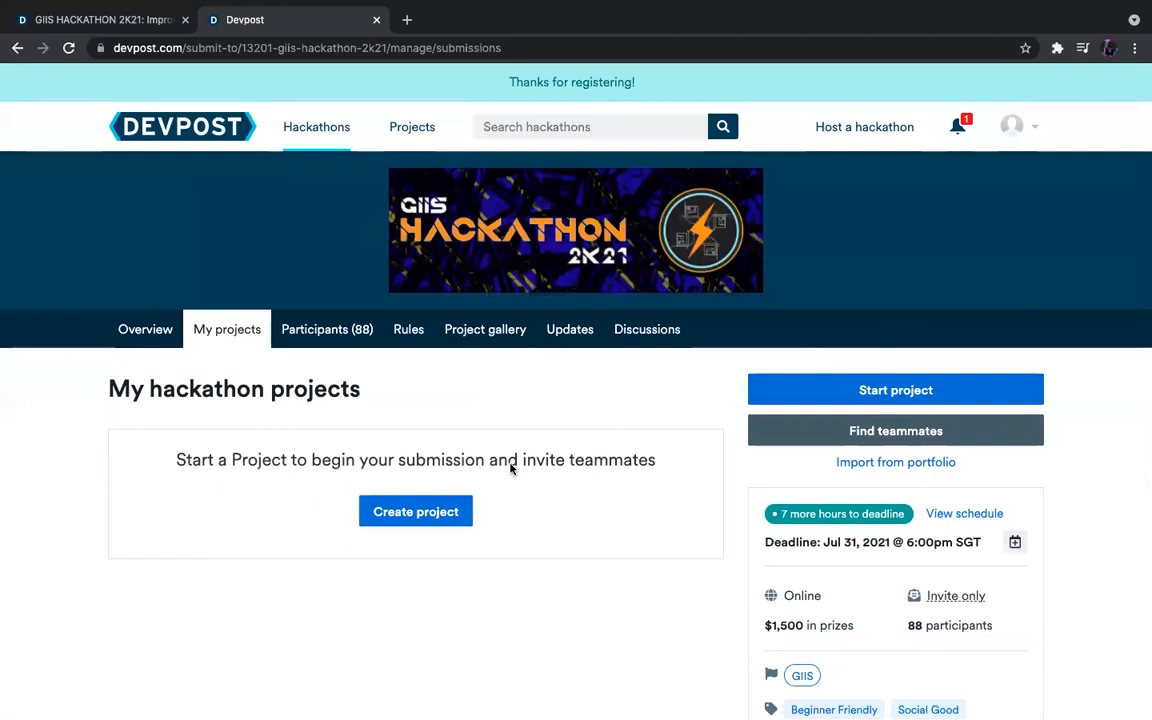
scroll(510, 468, "down", 1)
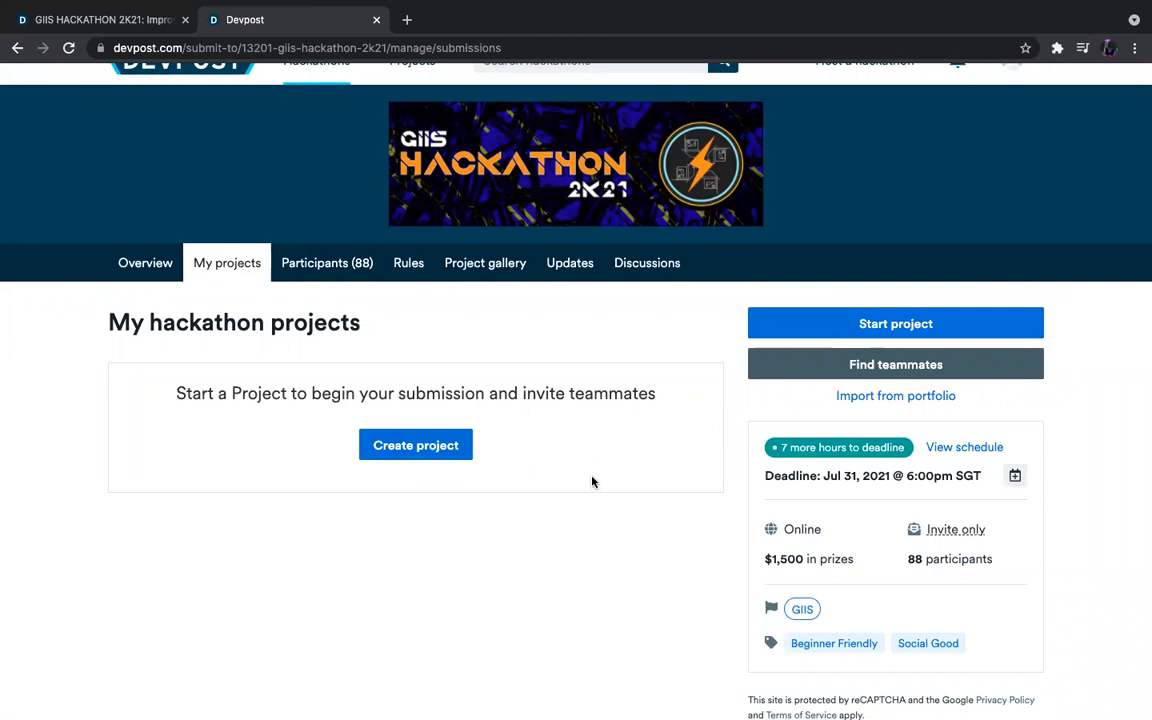
left_click(453, 447)
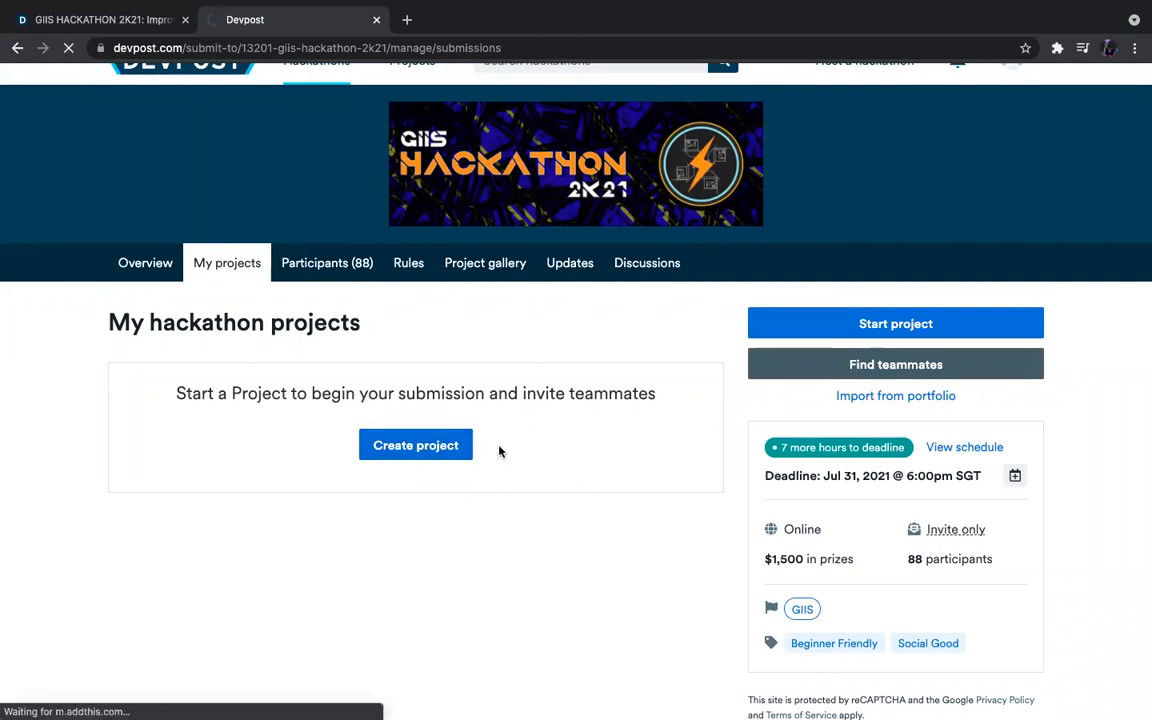
Name the new project 'Test'.
scroll(500, 452, "down", 2)
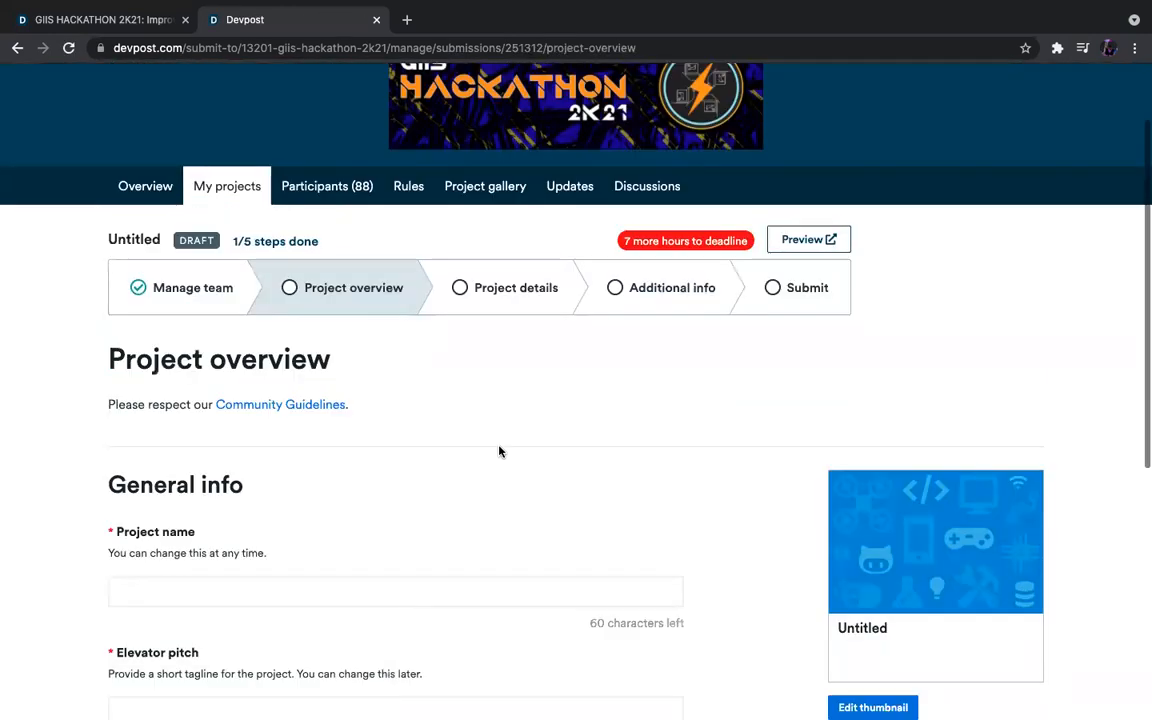
left_click(232, 467)
type("Test")
Paste the vaccine-demand elevator pitch, trim it to the limit ending with a period, and save.
scroll(345, 455, "down", 2)
left_click(366, 453)
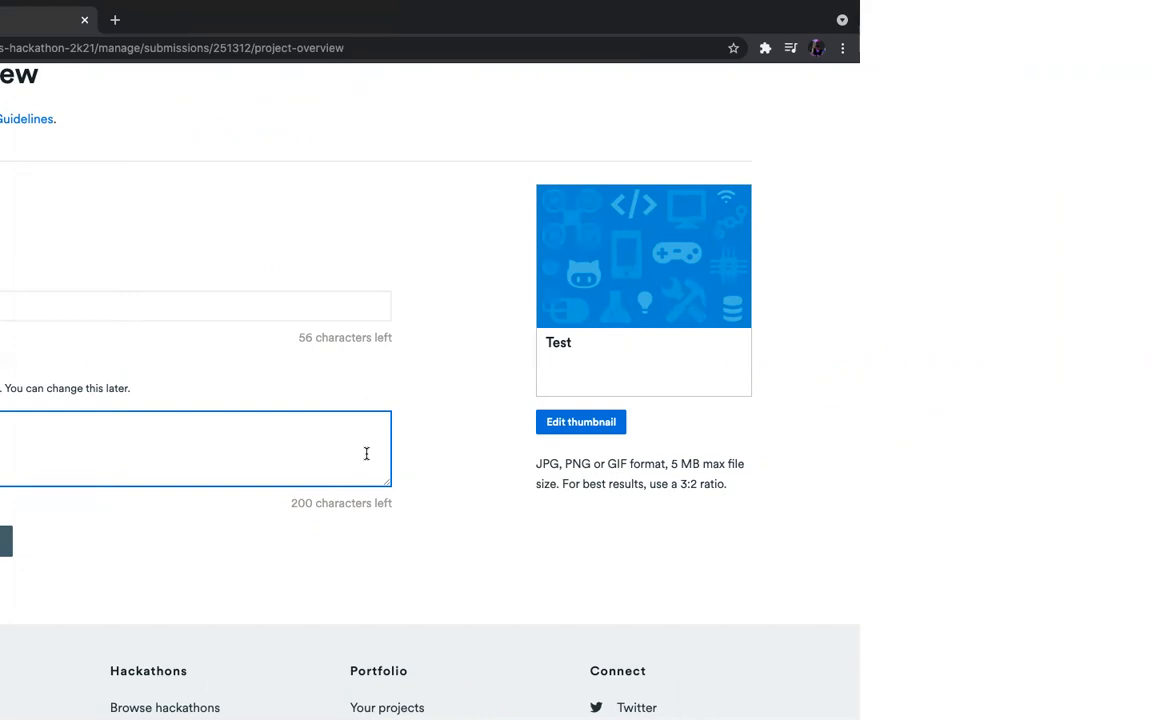
key("ctrl+v")
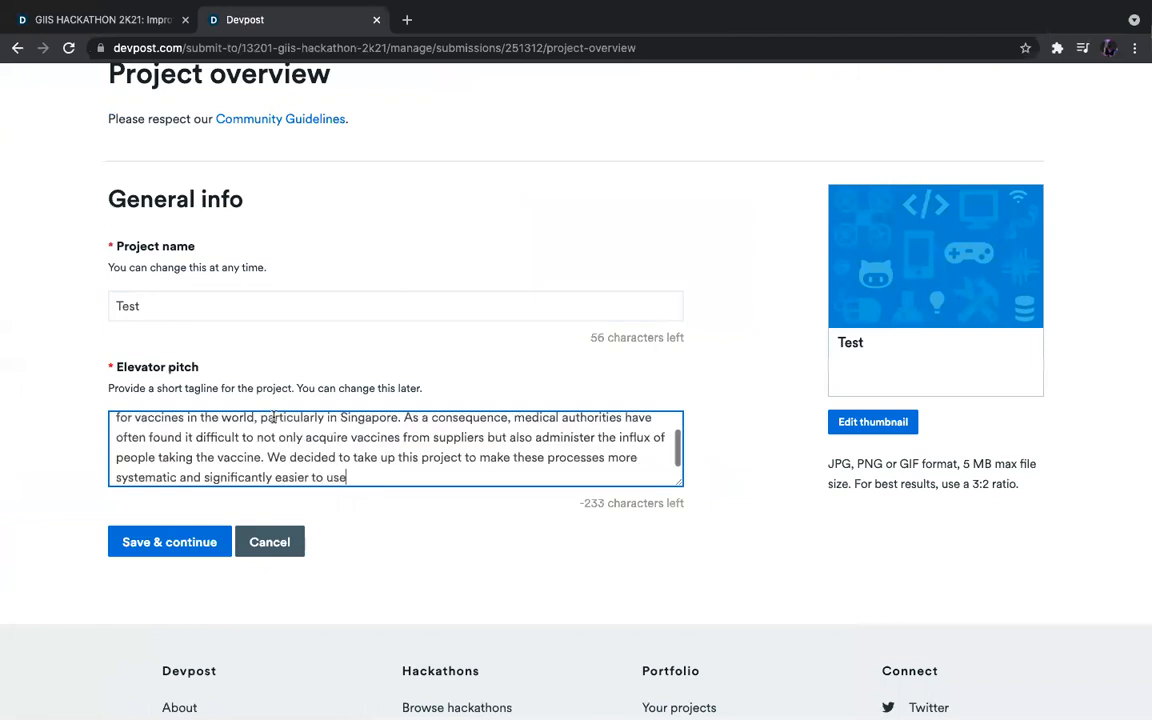
left_click_drag(404, 468, 114, 468)
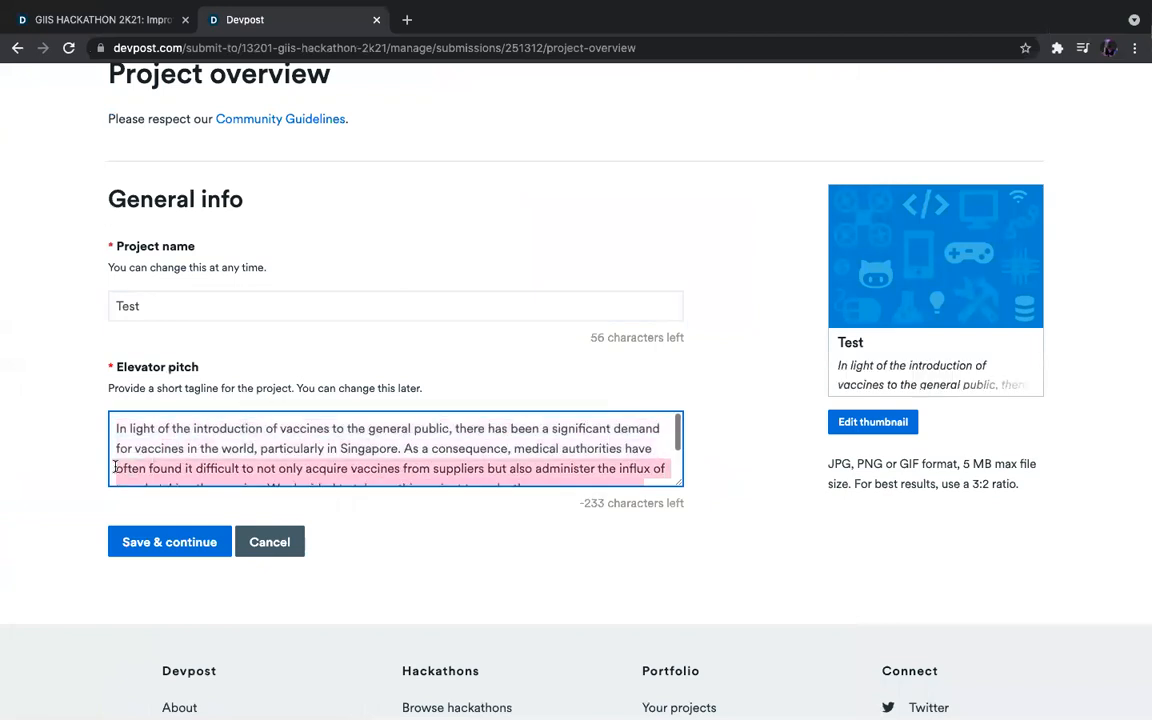
key("BackSpace")
key("BackSpace")
type(".")
left_click(492, 526)
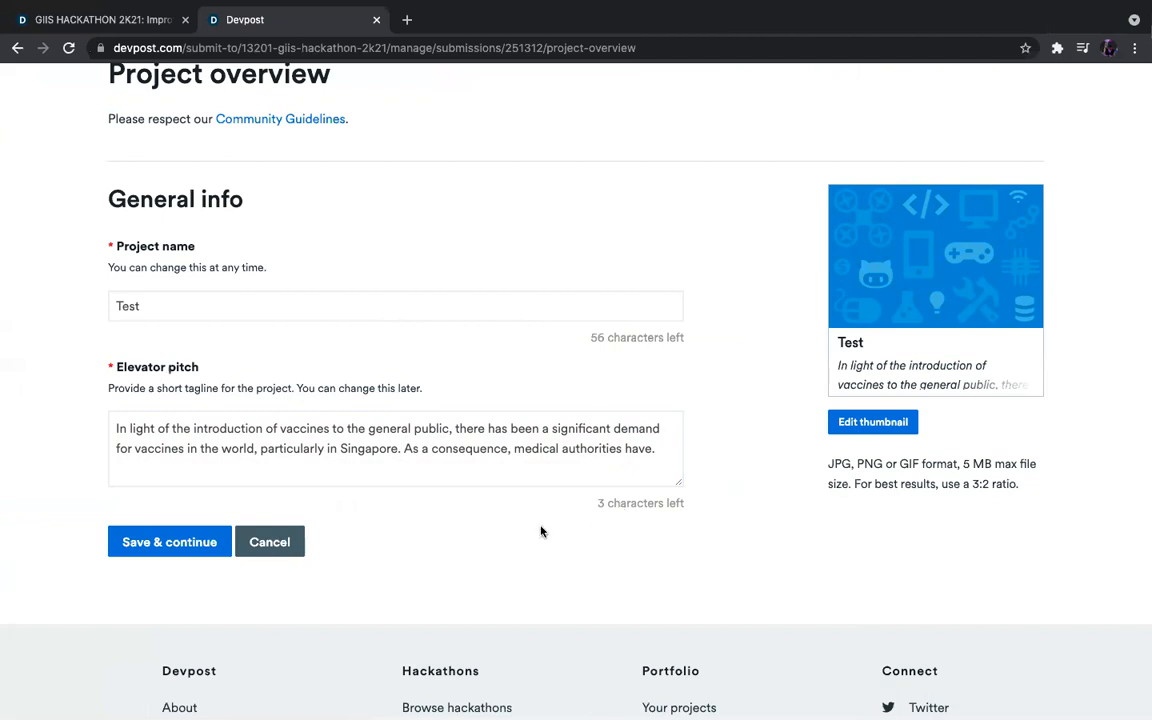
left_click(205, 536)
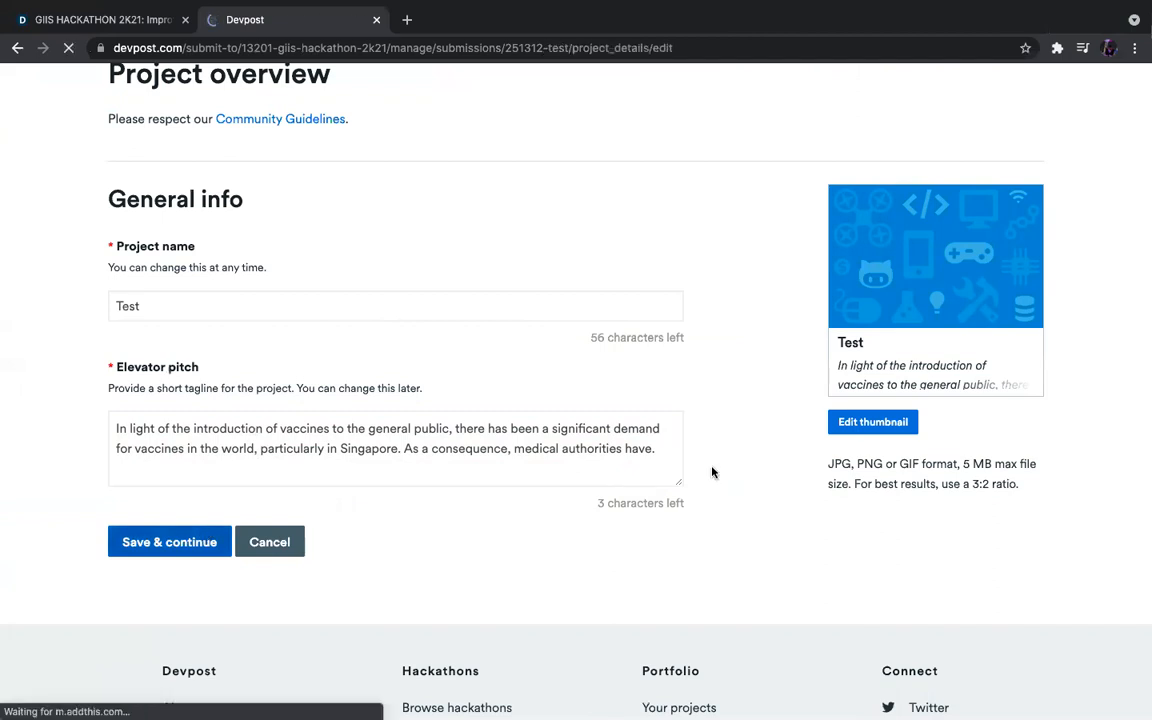
Paste the inspiration paragraph under the Inspiration heading of About the project.
scroll(489, 378, "down", 3)
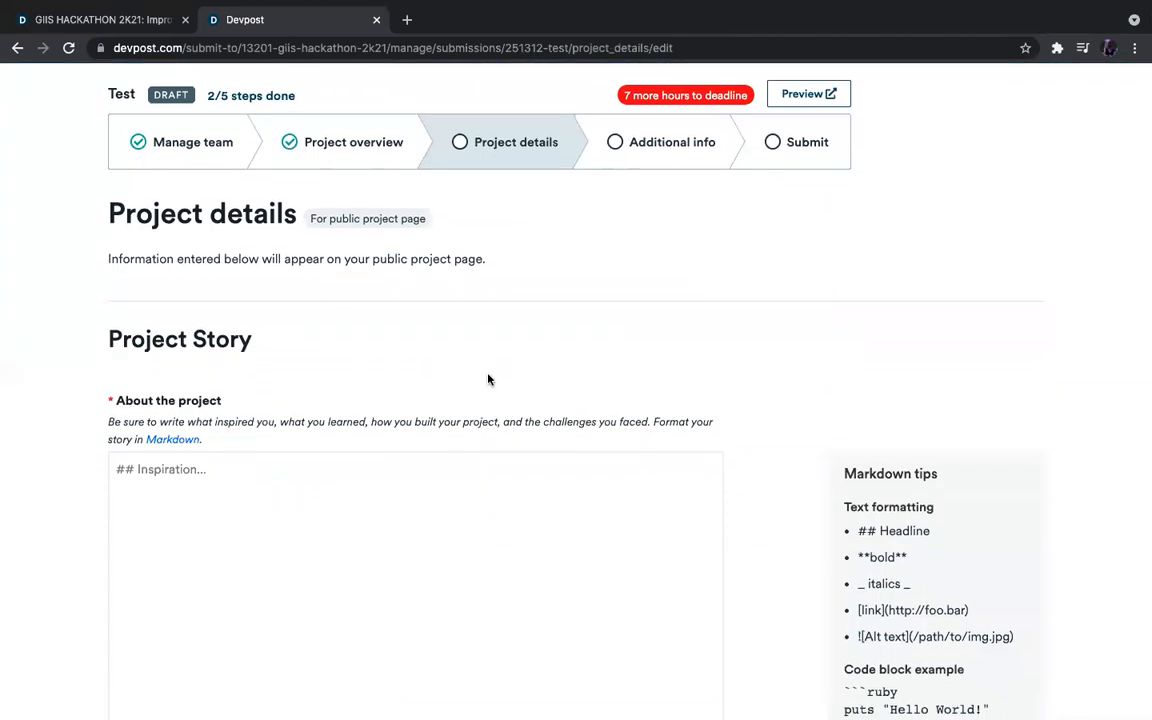
left_click(386, 370)
scroll(387, 362, "down", 2)
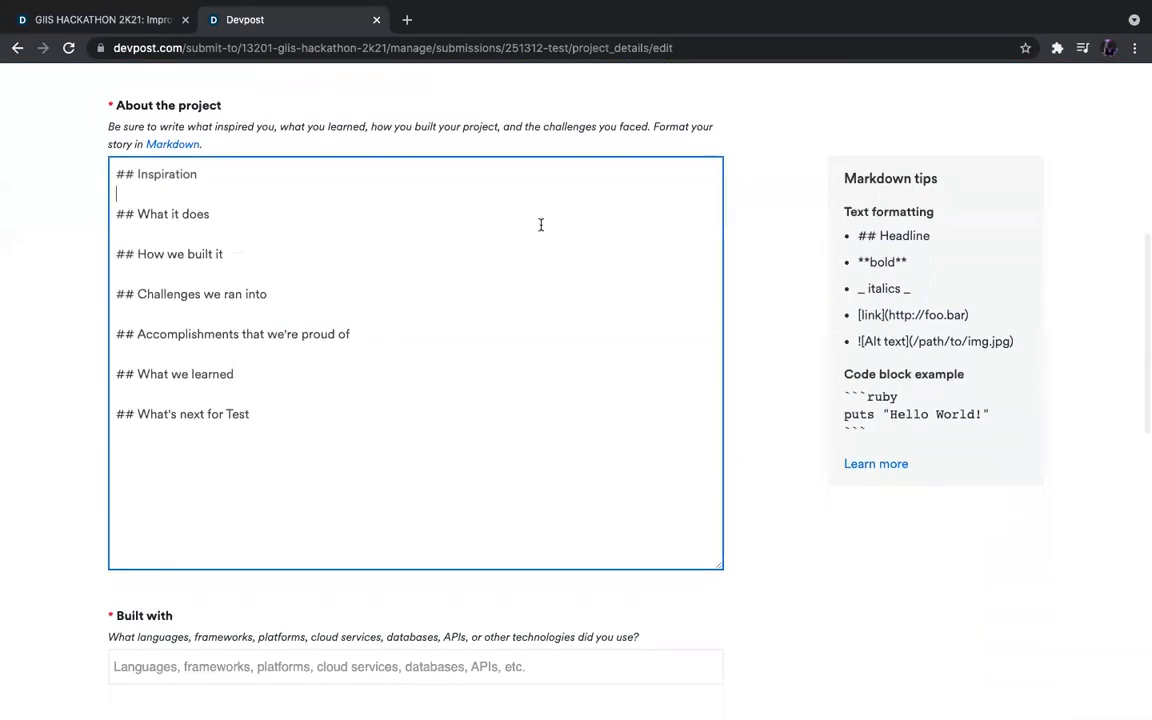
left_click(187, 234)
left_click(193, 269)
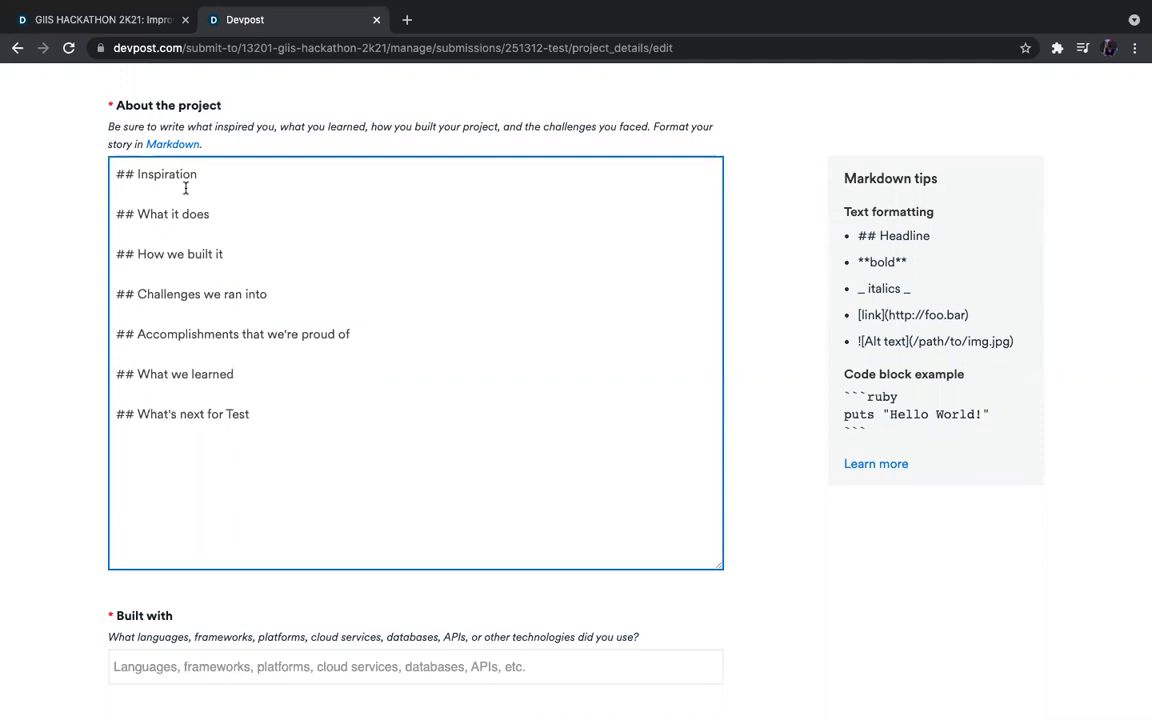
left_click(144, 234)
left_click(200, 196)
left_click(200, 432)
left_click(222, 190)
type("In light of the introduction of vaccines to the general public, there has been a significant demand for vaccines in the world, particularly in Singapore. As a consequence, medical authorities have often found it difficult to not only acquire vaccines from suppliers but also administer the influx of people taking the vaccine. We decided to take up this project to make these processes more systematic and significantly easier to use.")
Paste the CoVax vaccine-app description under the What it does heading.
left_click(225, 347)
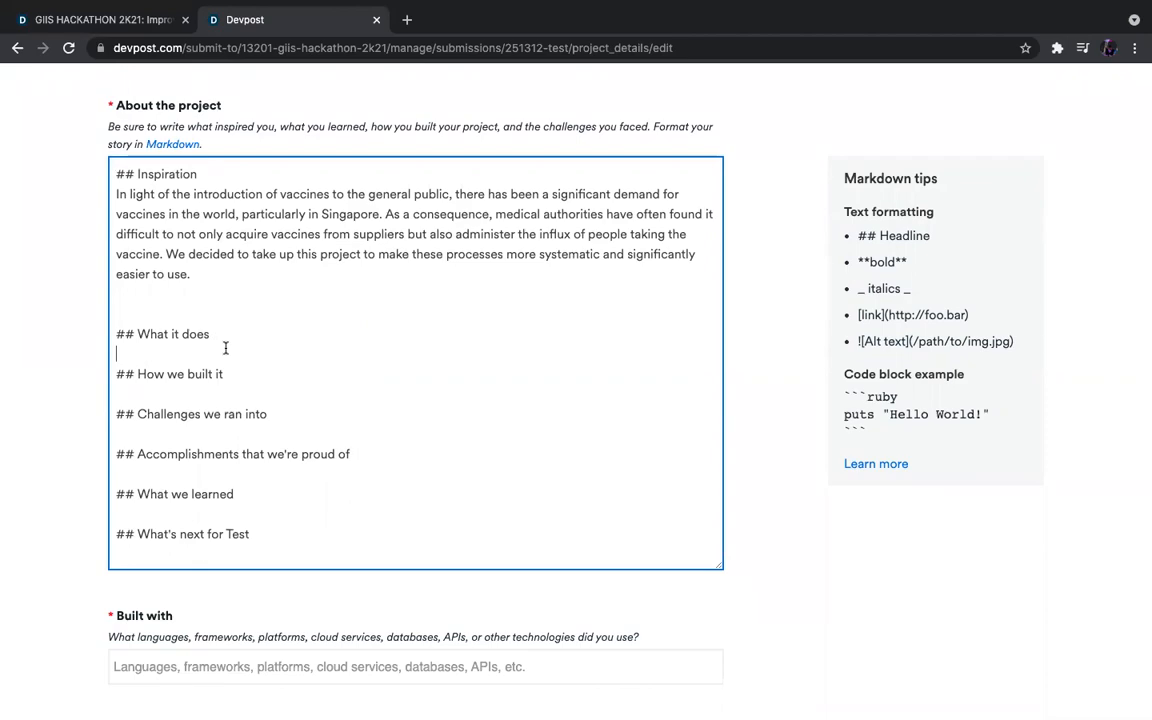
key("ctrl+v")
scroll(326, 347, "down", 5)
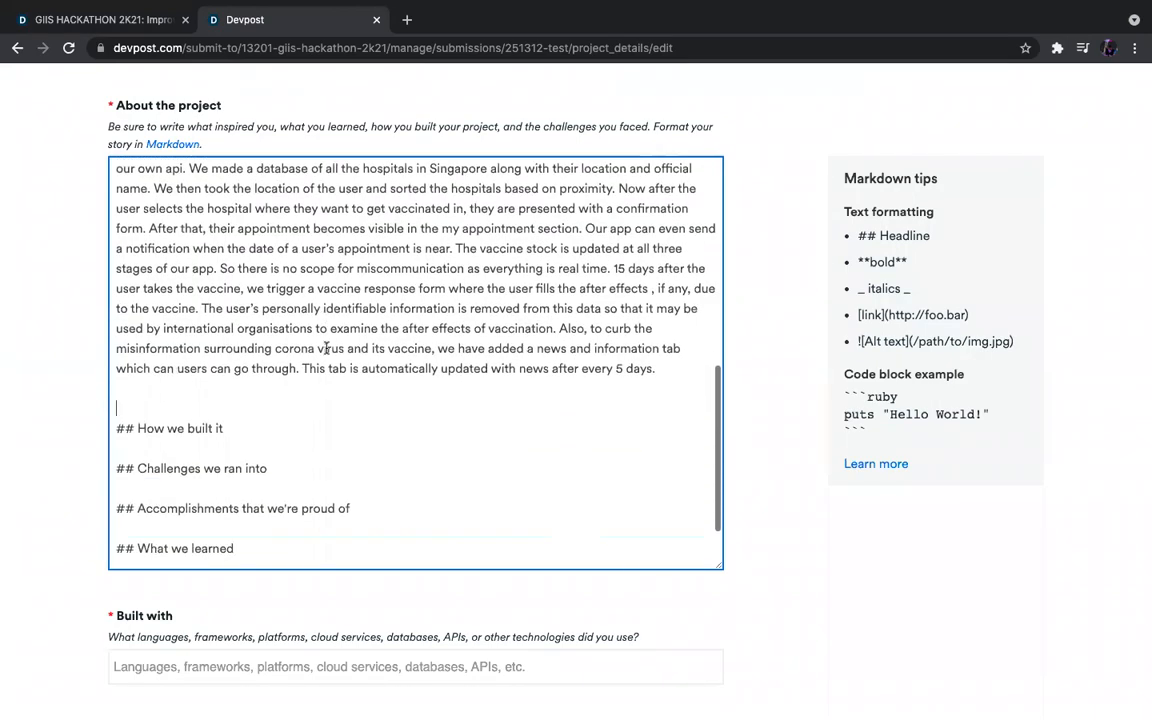
scroll(458, 300, "up", 10)
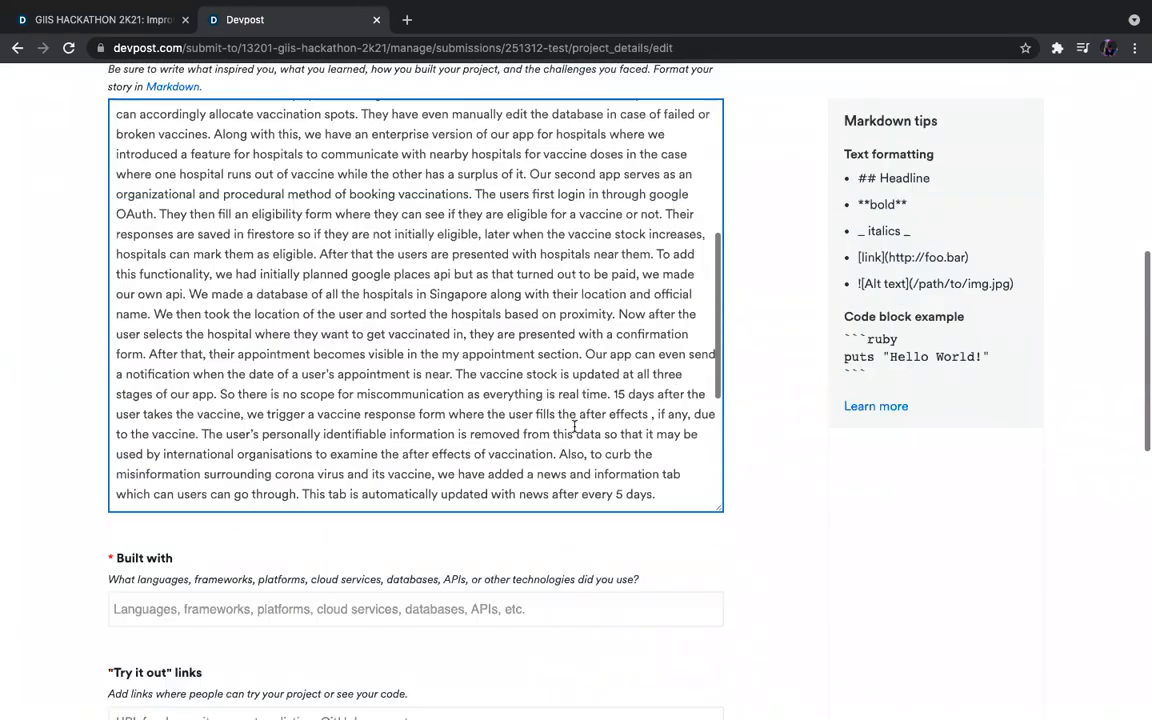
scroll(499, 393, "up", 6)
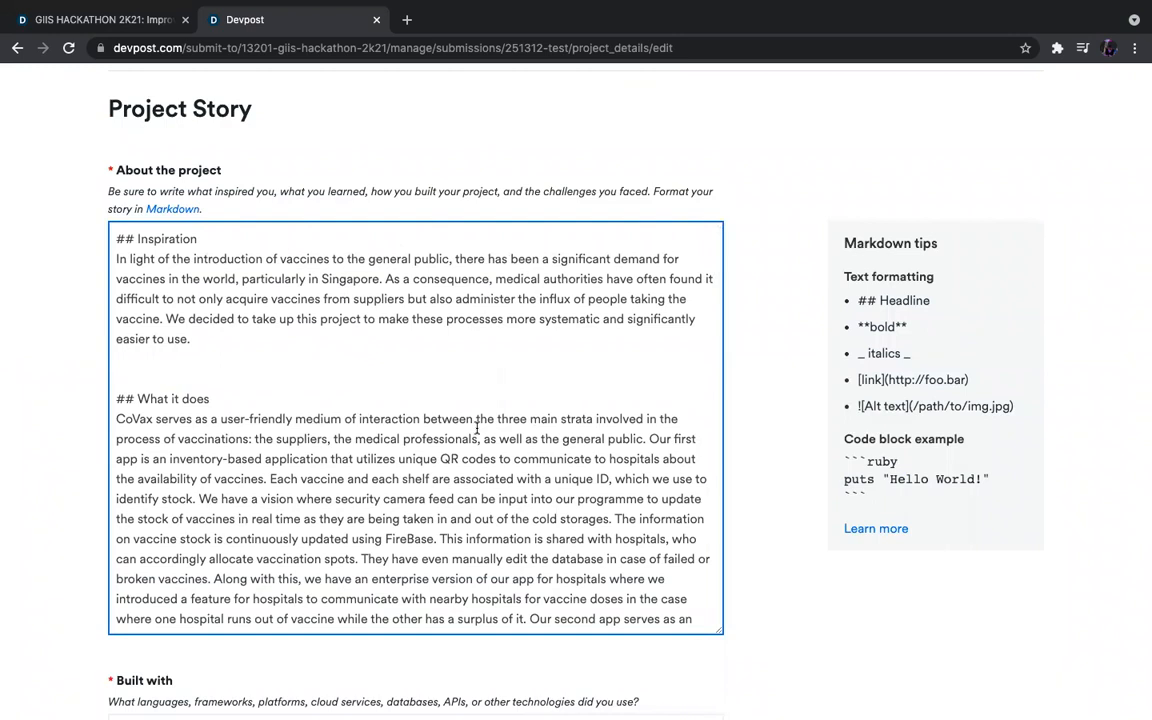
scroll(477, 428, "down", 12)
scroll(470, 481, "down", 2)
Add Python as a Built with technology tag.
left_click(352, 420)
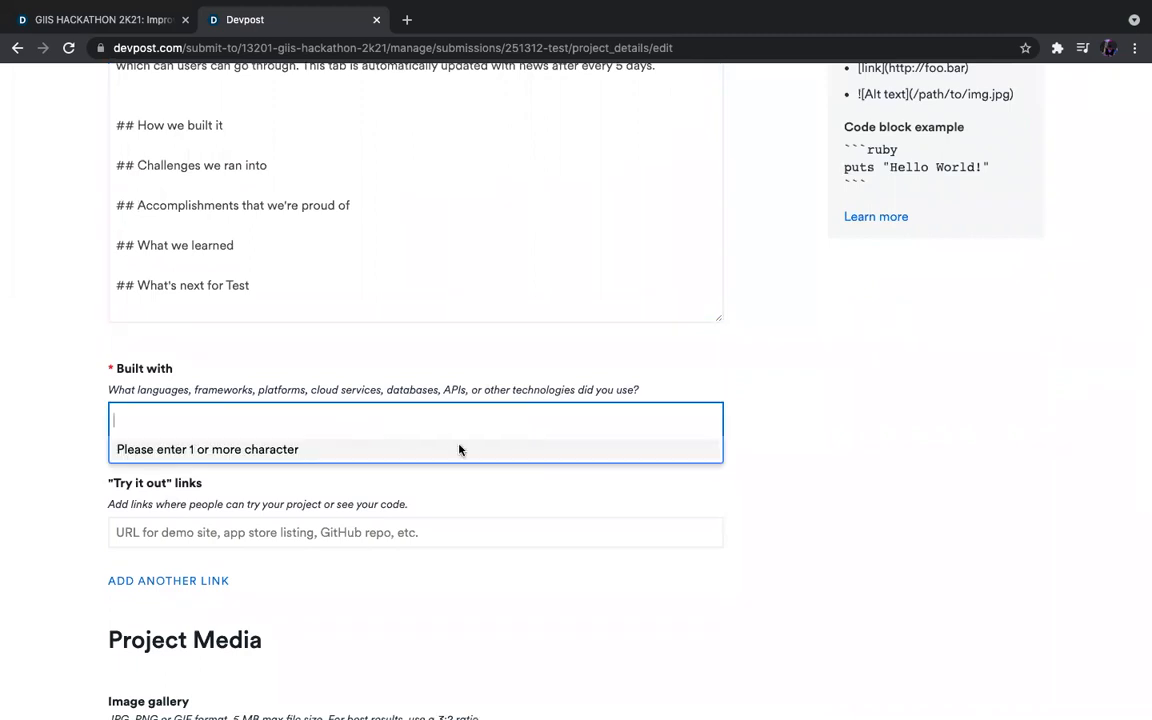
left_click(478, 486)
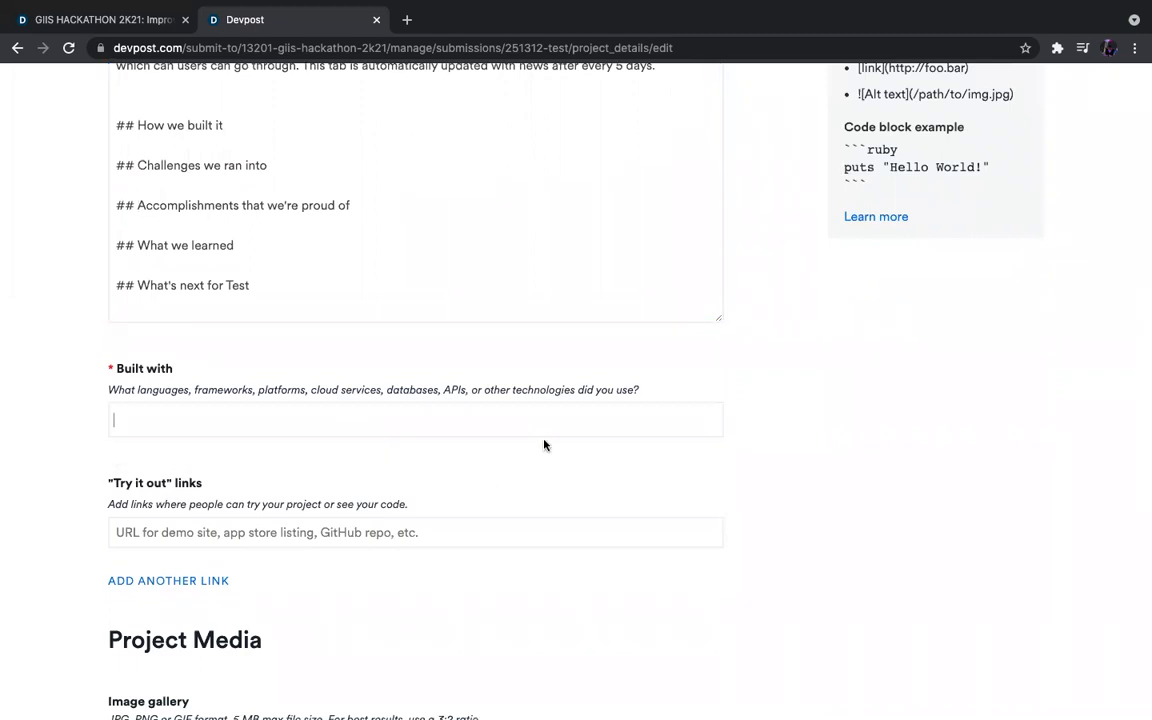
left_click(549, 464)
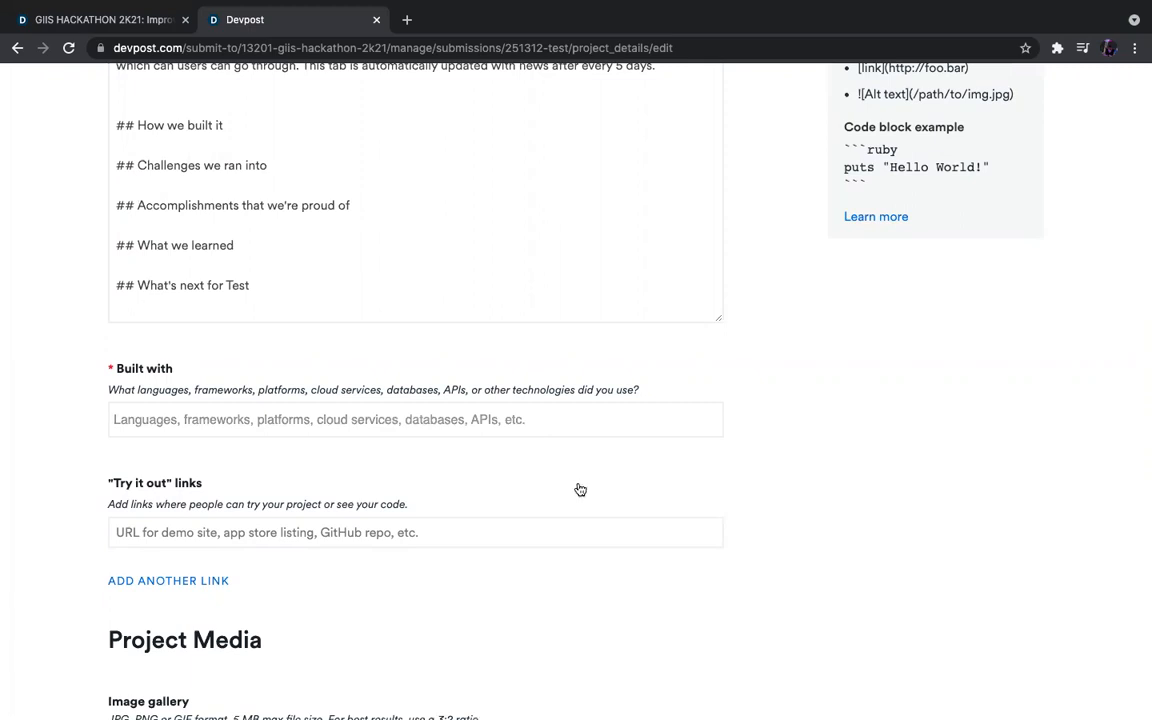
left_click(590, 425)
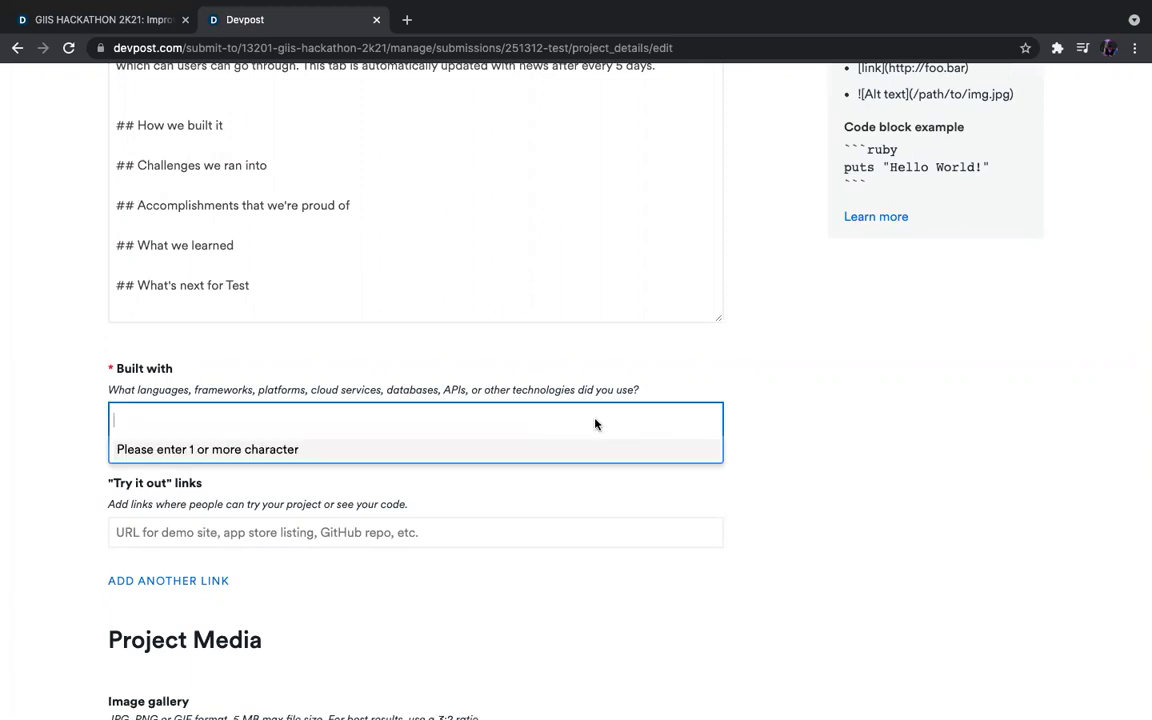
left_click(801, 429)
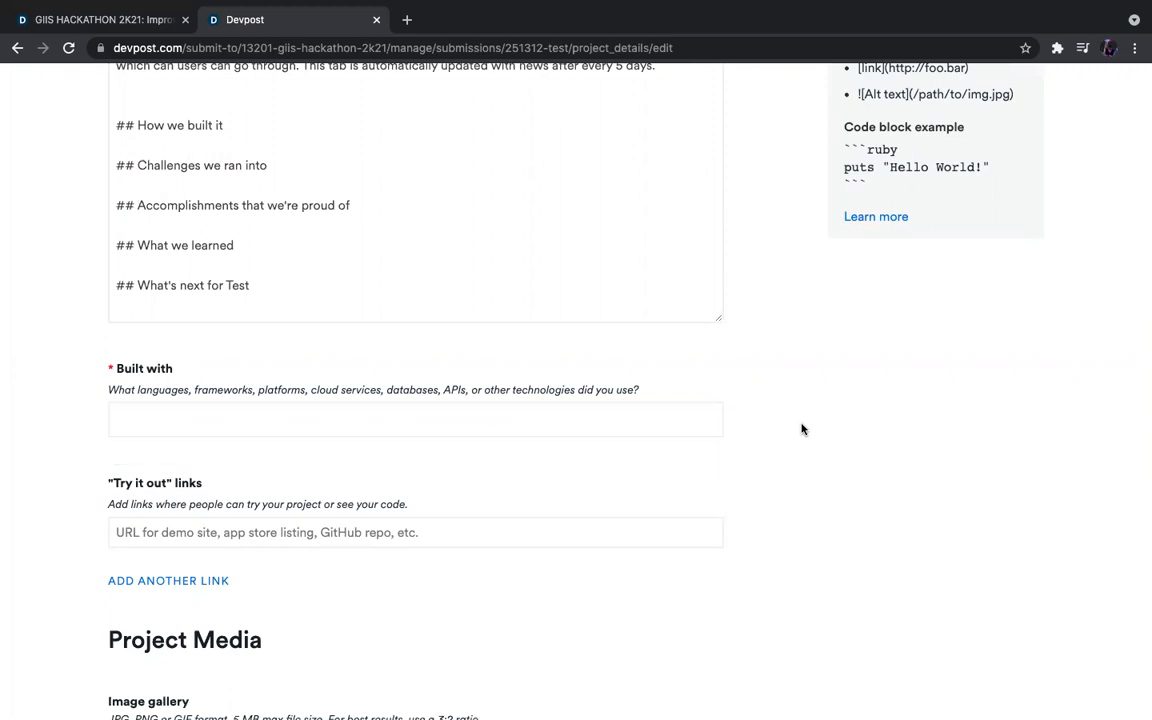
left_click(586, 412)
type("Python")
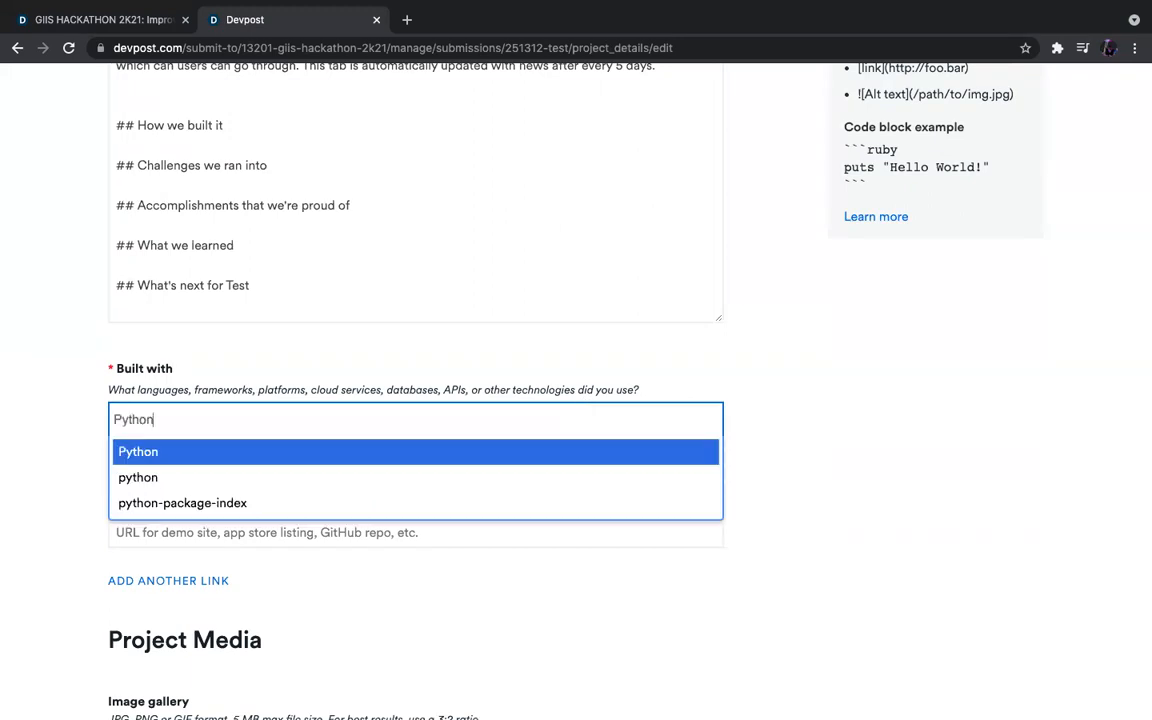
key("Return")
scroll(586, 426, "down", 3)
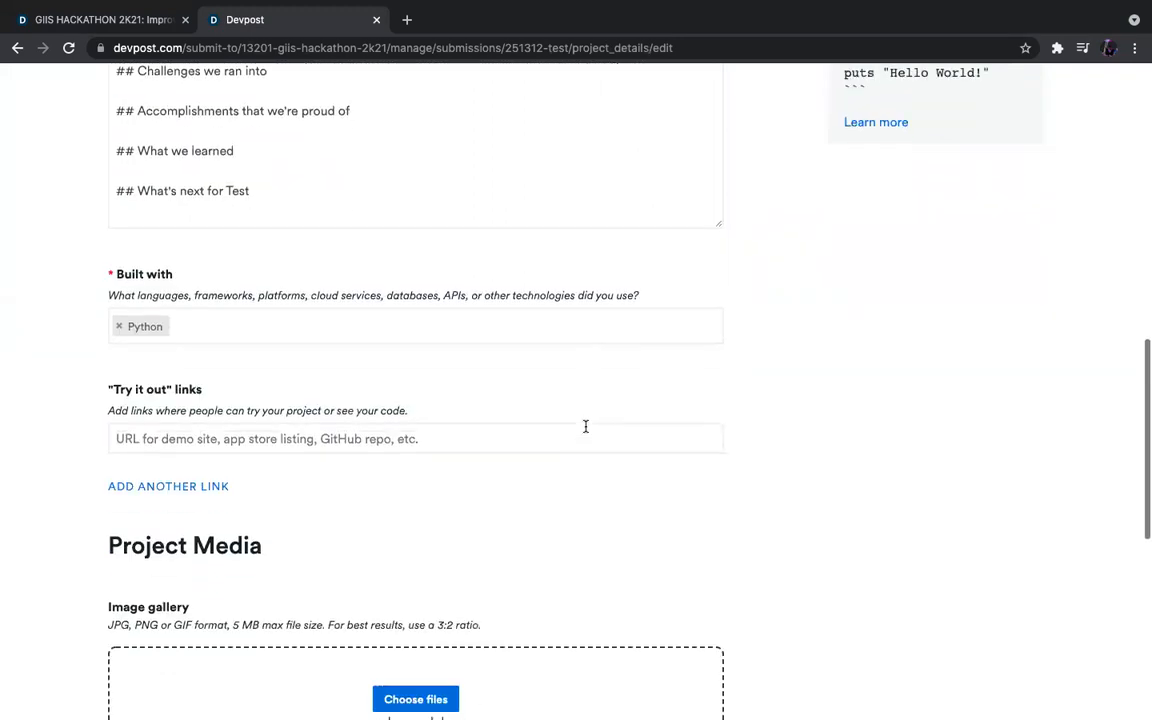
Place the cursor in the Try it out link field.
left_click(255, 417)
left_click(447, 452)
left_click(396, 422)
left_click(408, 461)
left_click(352, 428)
left_click(350, 450)
left_click(318, 417)
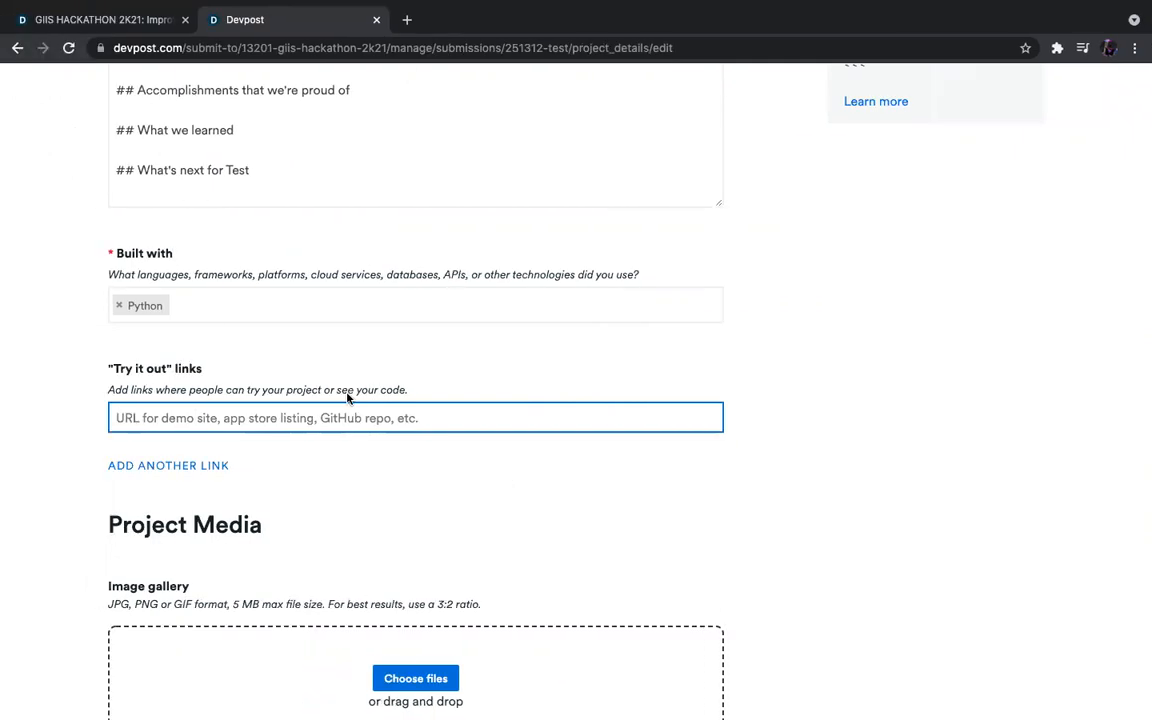
Paste the GitHub repository link into the Try it out field.
type("https://github.com/ayush4921/hackoverflow")
left_click(522, 501)
scroll(522, 503, "down", 2)
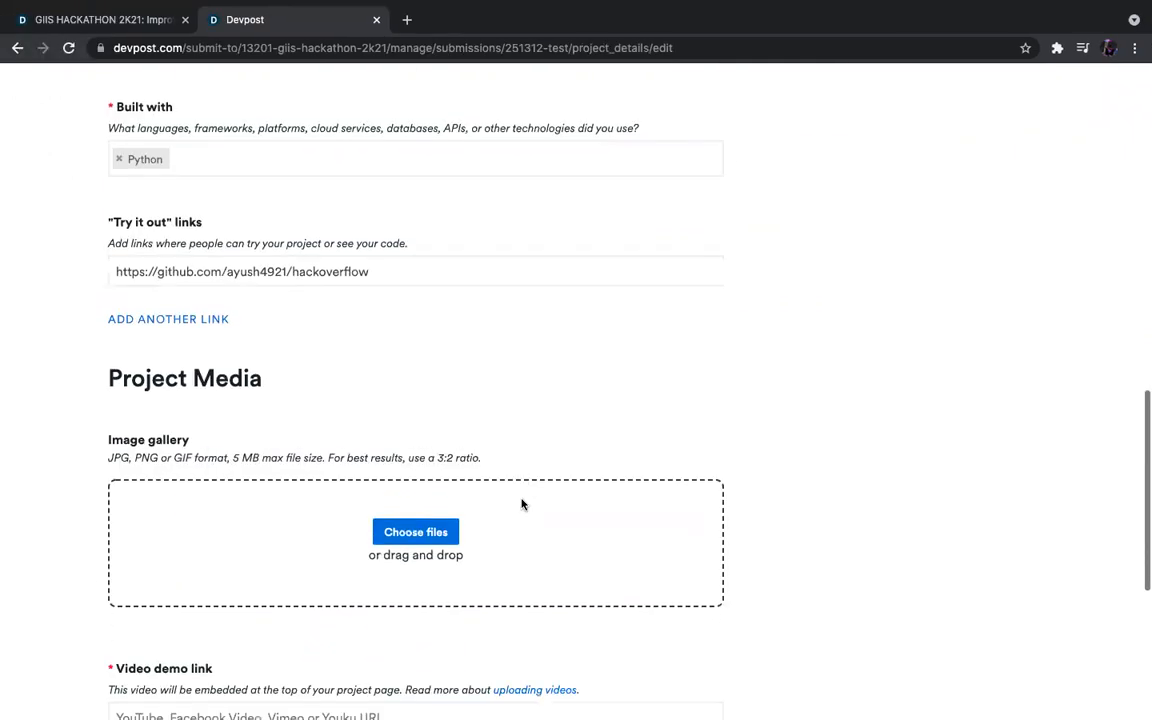
scroll(731, 328, "up", 1)
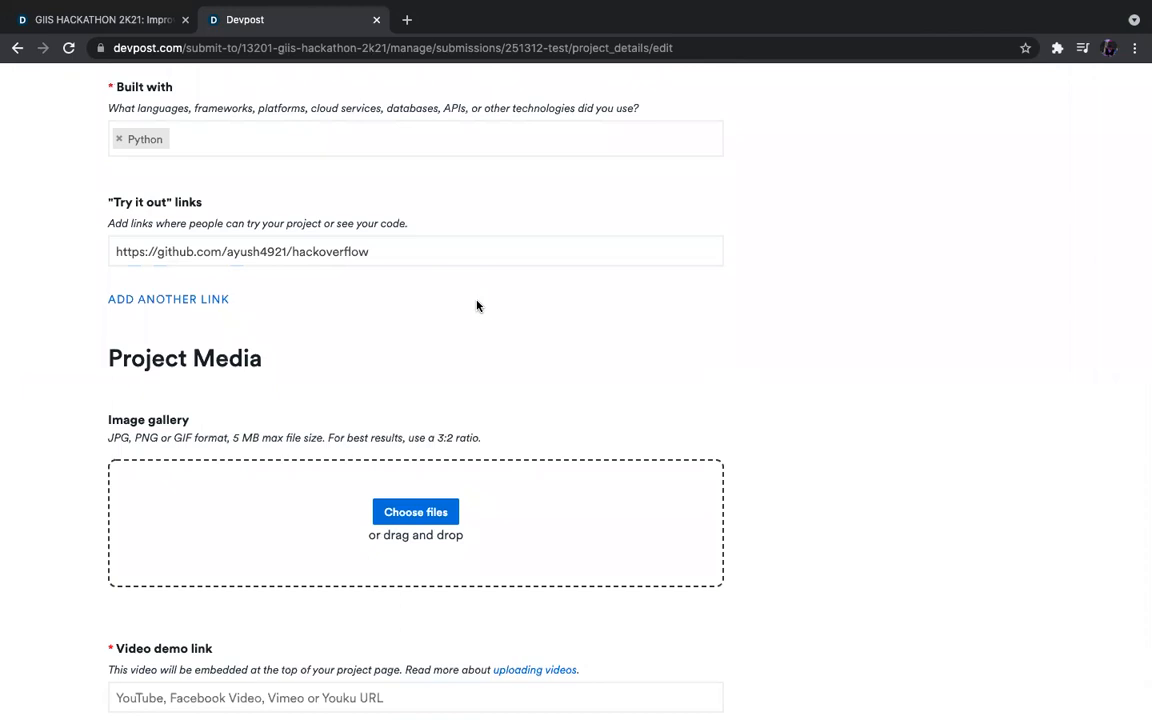
scroll(399, 311, "down", 3)
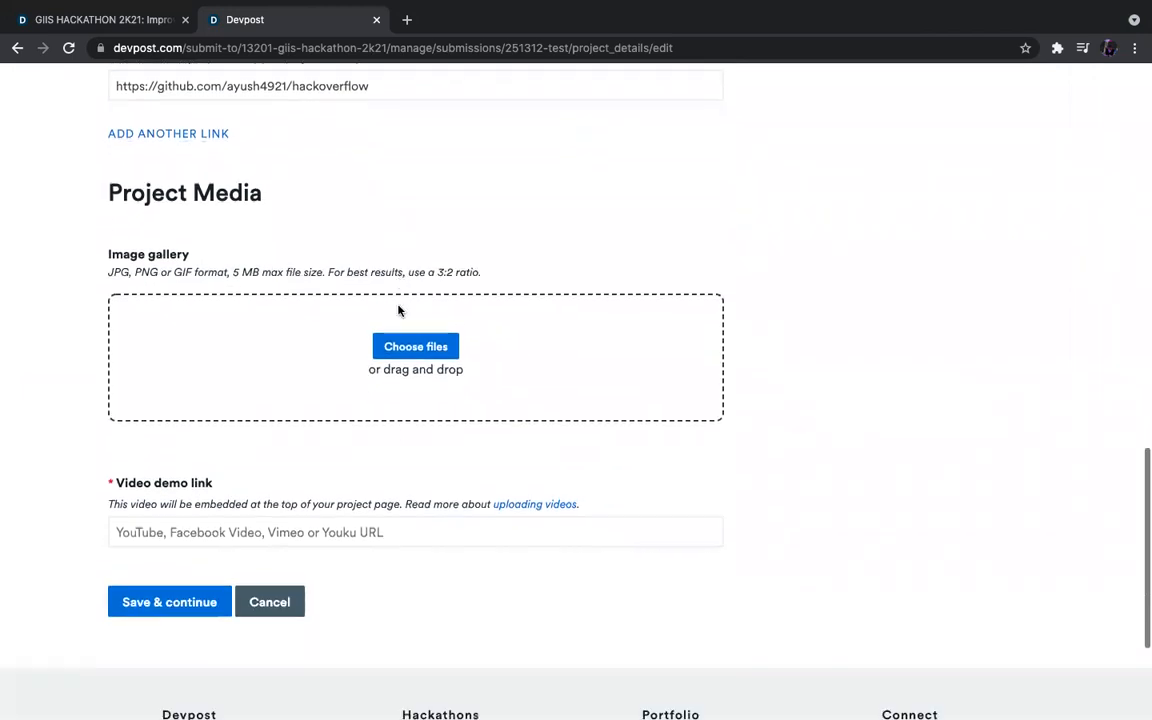
scroll(326, 222, "up", 2)
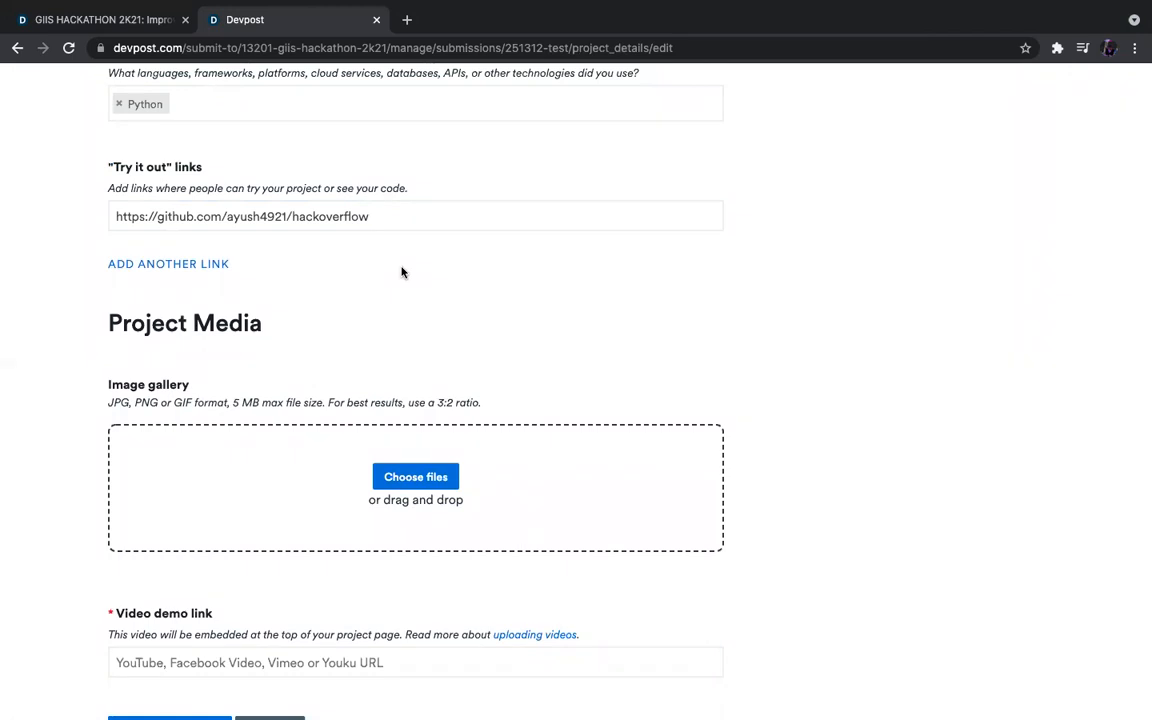
scroll(494, 314, "down", 3)
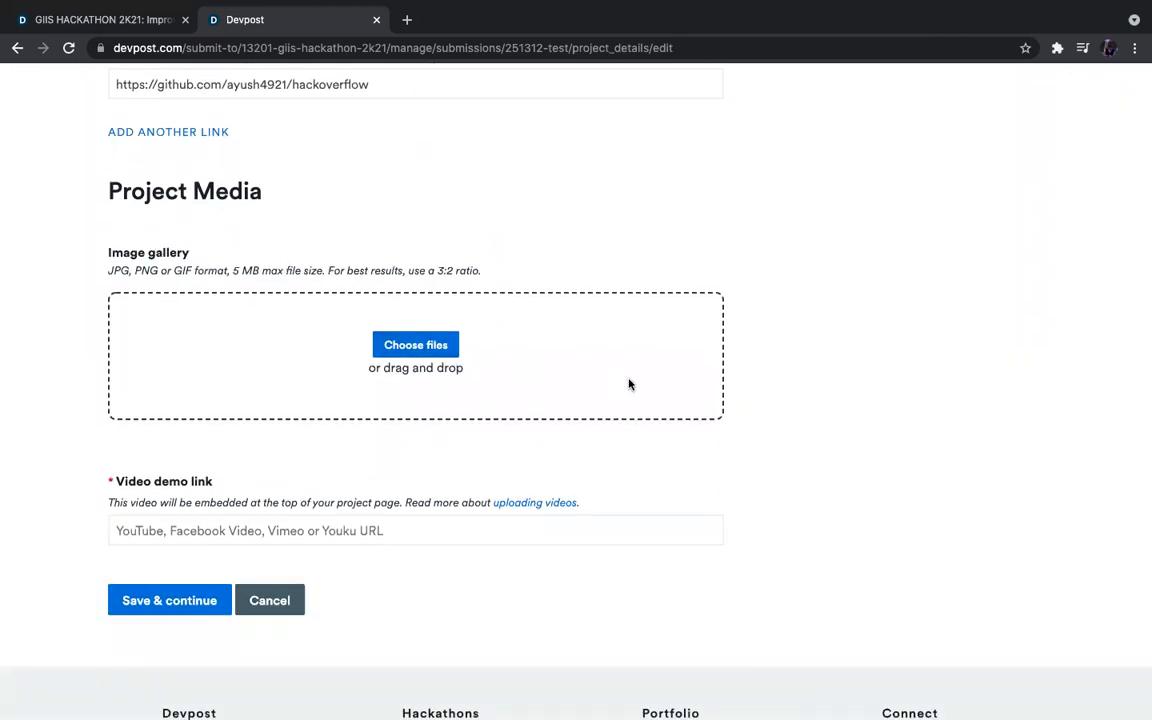
scroll(795, 473, "down", 1)
Paste the YouTube demo video address into Video demo link.
left_click(417, 494)
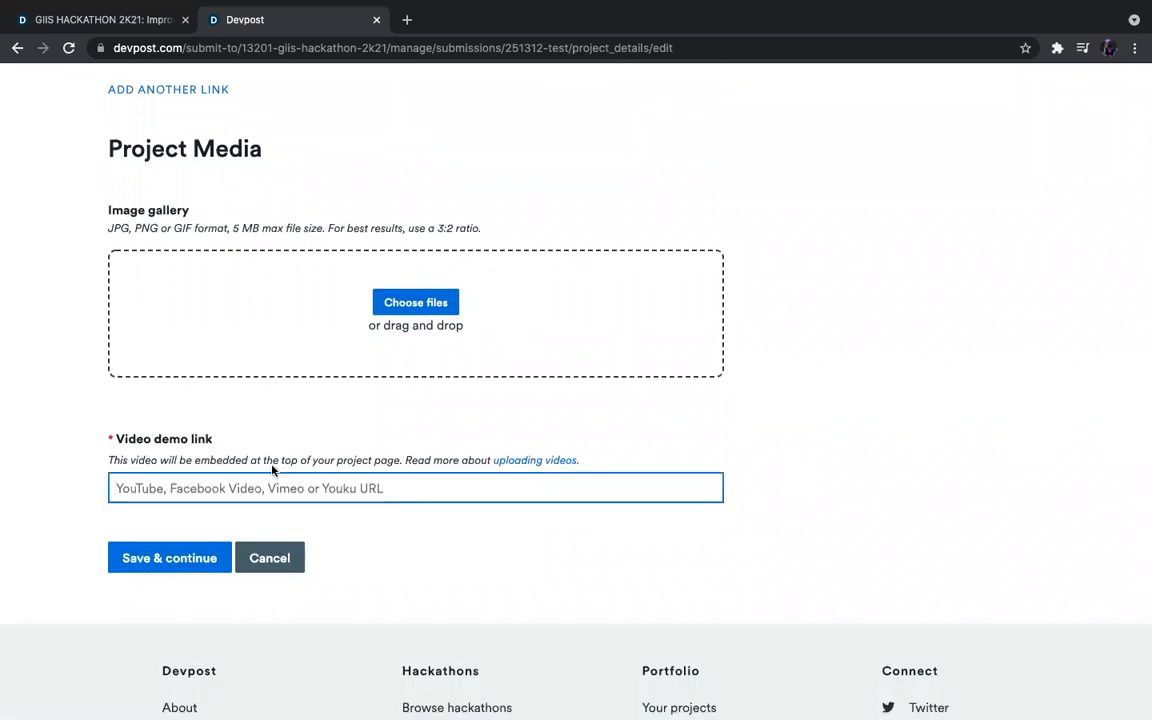
left_click(492, 518)
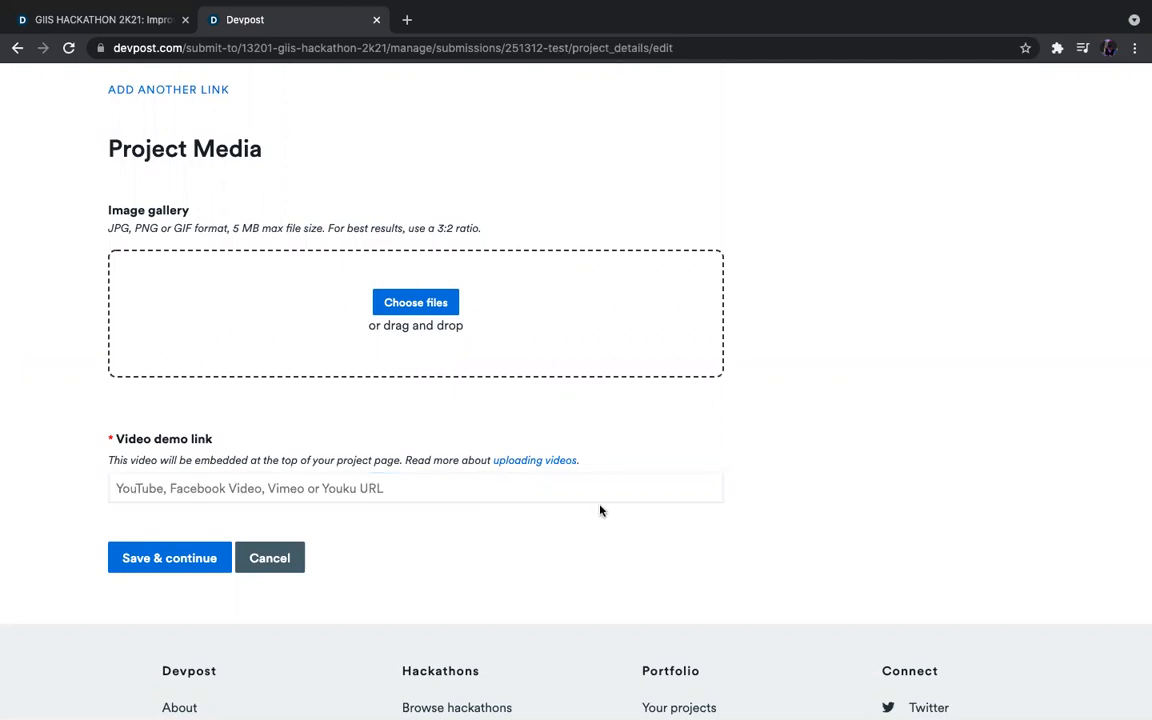
left_click(299, 479)
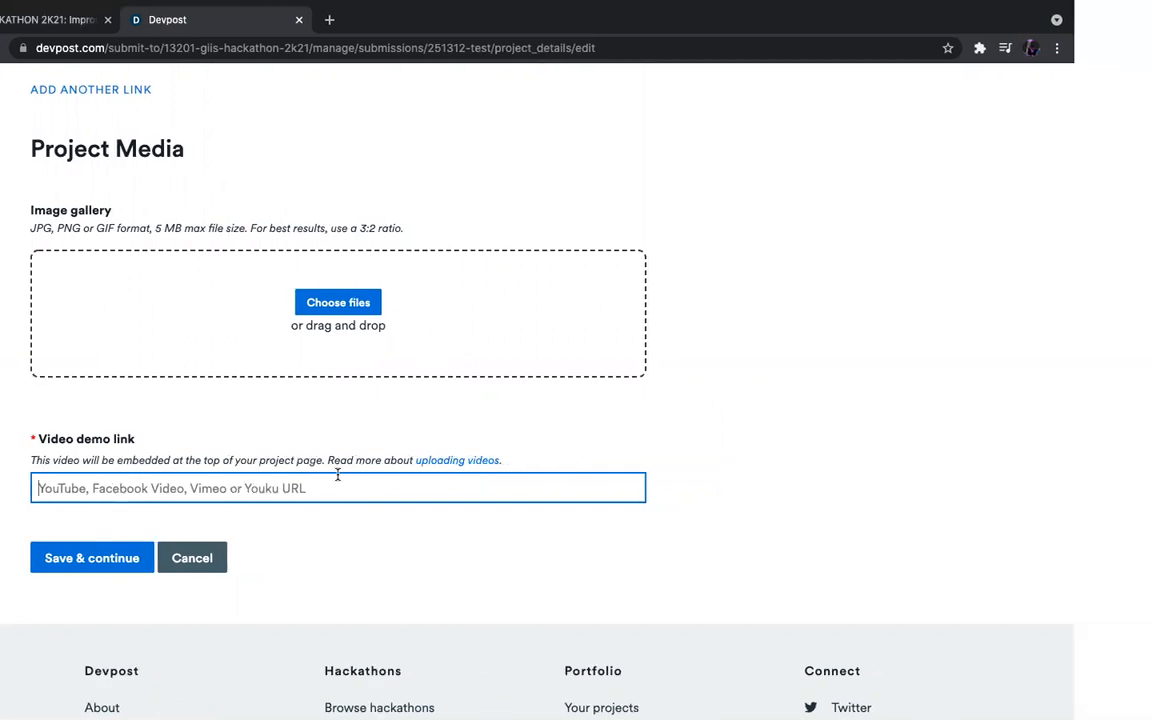
type("https://www.youtube.com/watch?v=cmno2Y1wagw")
left_click(356, 532)
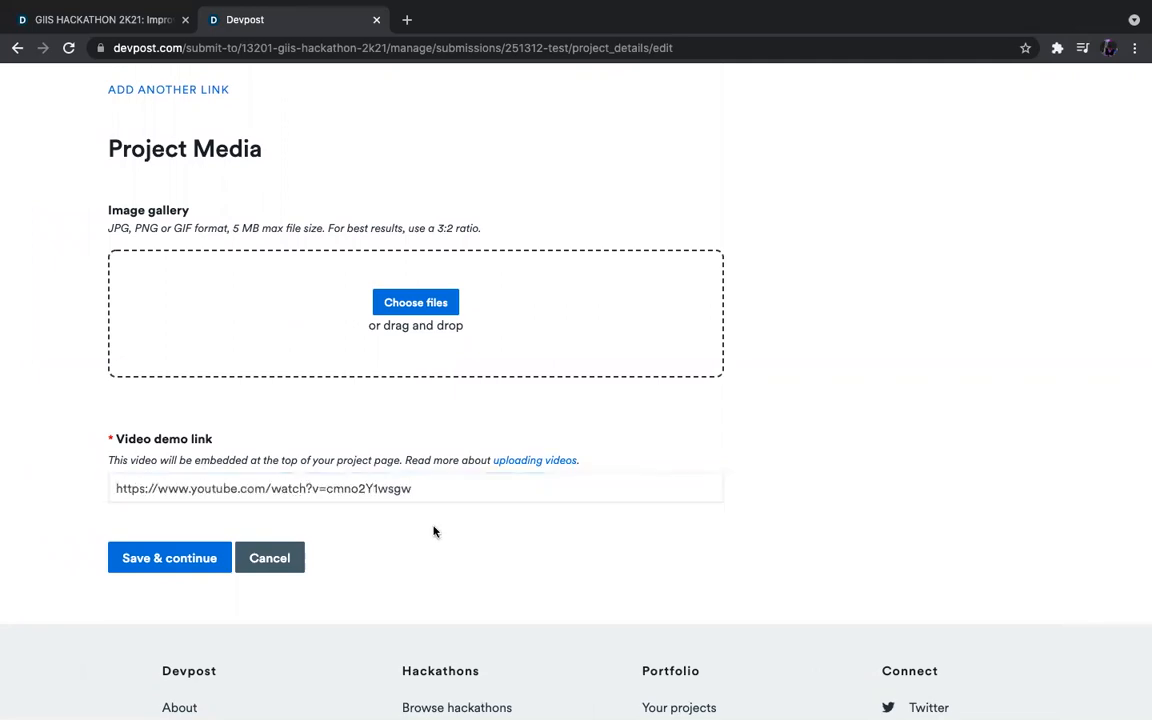
Save the project details and continue to Additional info.
scroll(356, 532, "up", 8)
scroll(433, 531, "up", 4)
scroll(432, 527, "down", 5)
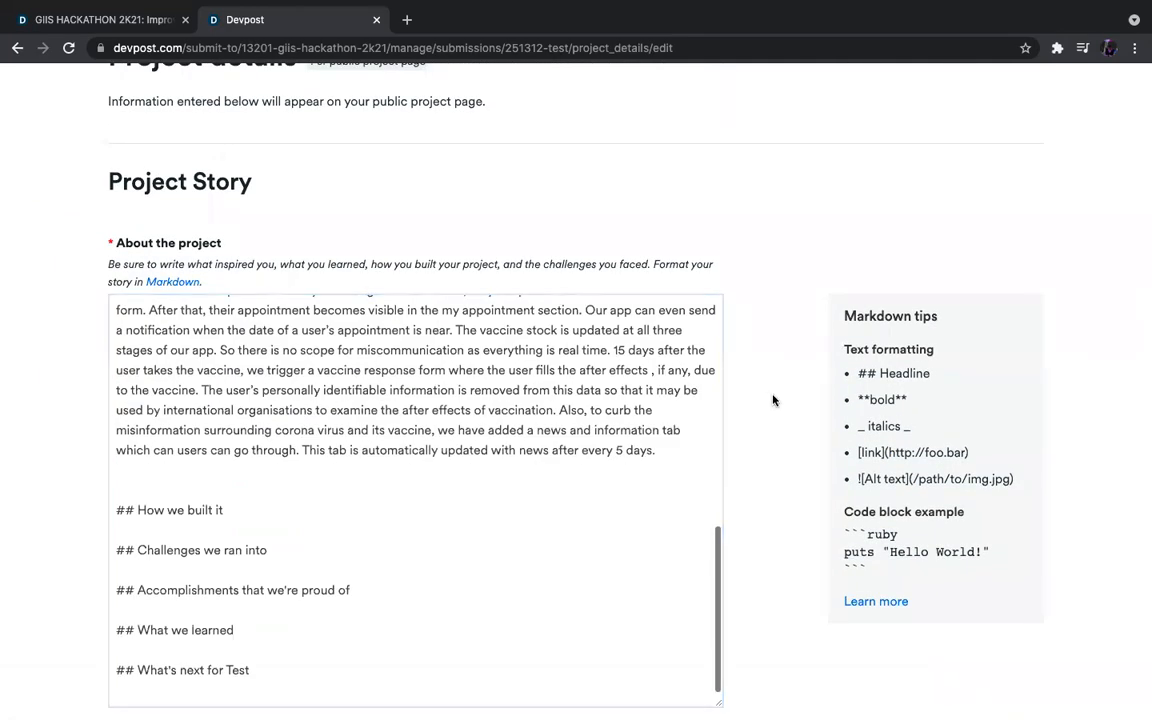
scroll(772, 400, "down", 7)
scroll(772, 400, "down", 3)
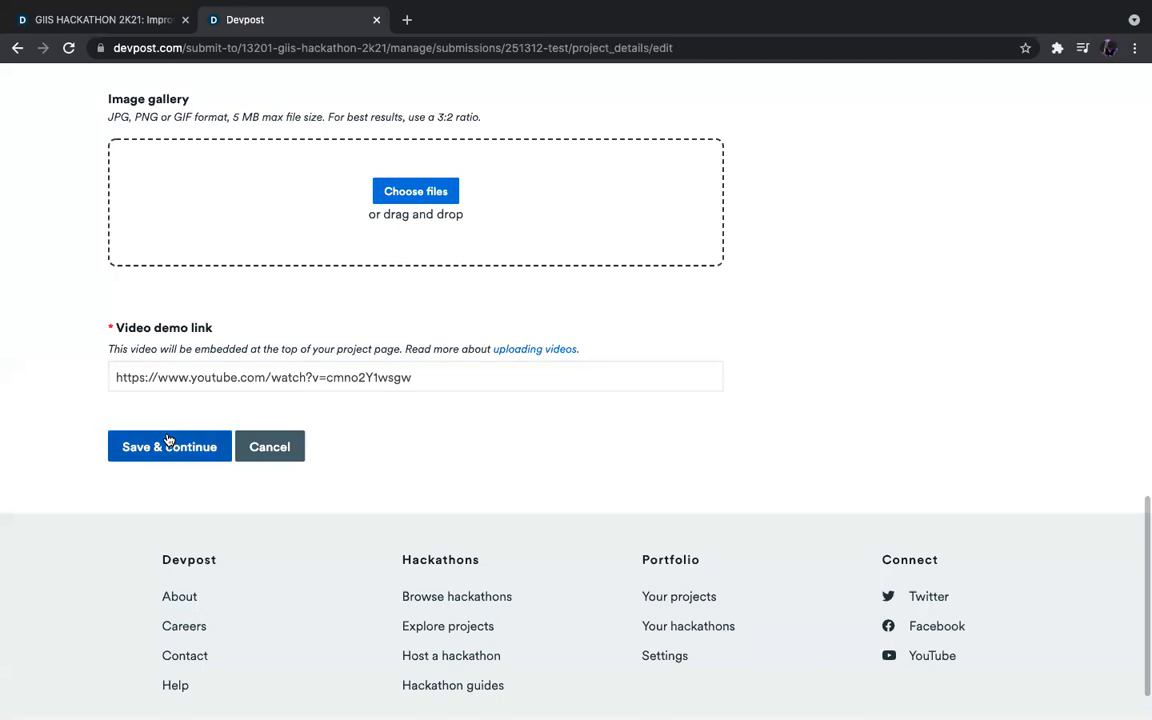
left_click(168, 441)
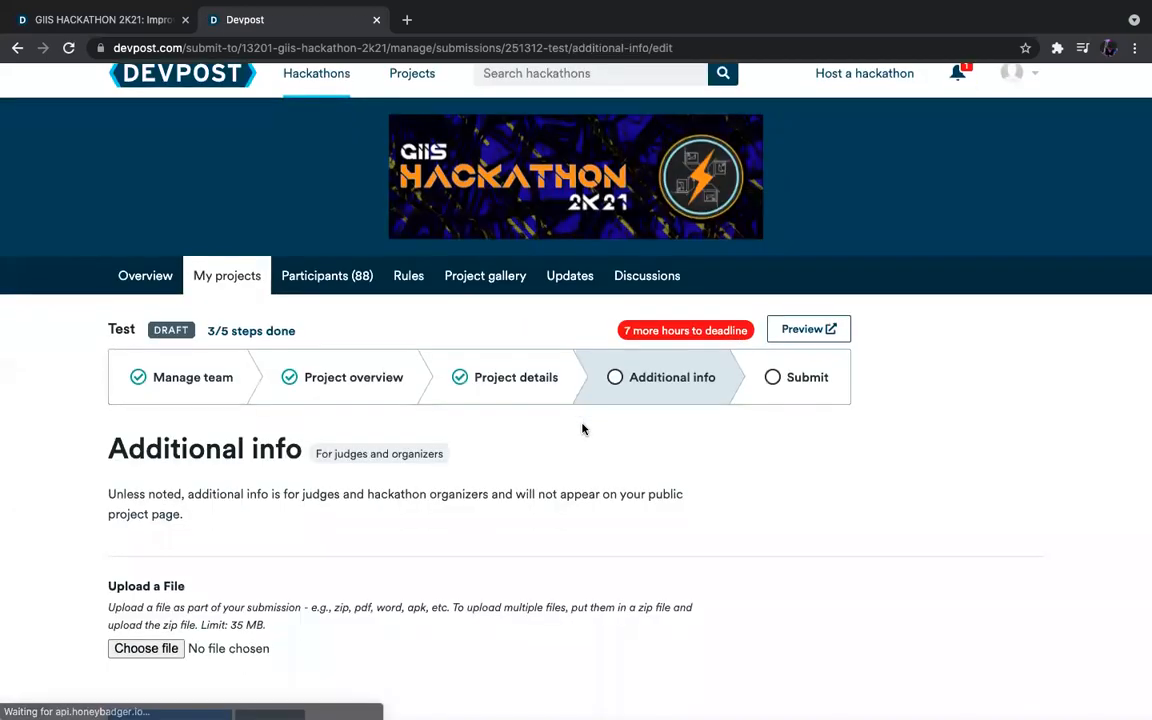
Leave Upload a File empty and save Additional info to reach Submit project.
scroll(583, 429, "down", 3)
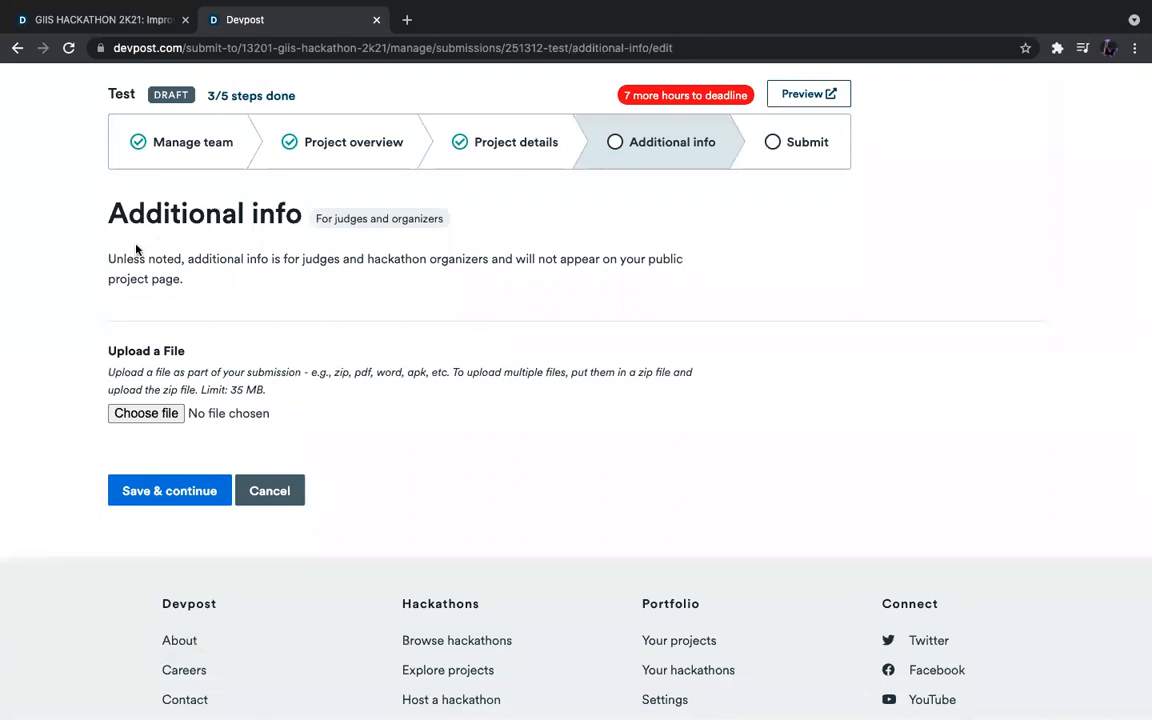
triple_click(201, 266)
left_click(297, 291)
left_click_drag(270, 390, 92, 371)
left_click(312, 427)
left_click(185, 493)
scroll(507, 509, "down", 3)
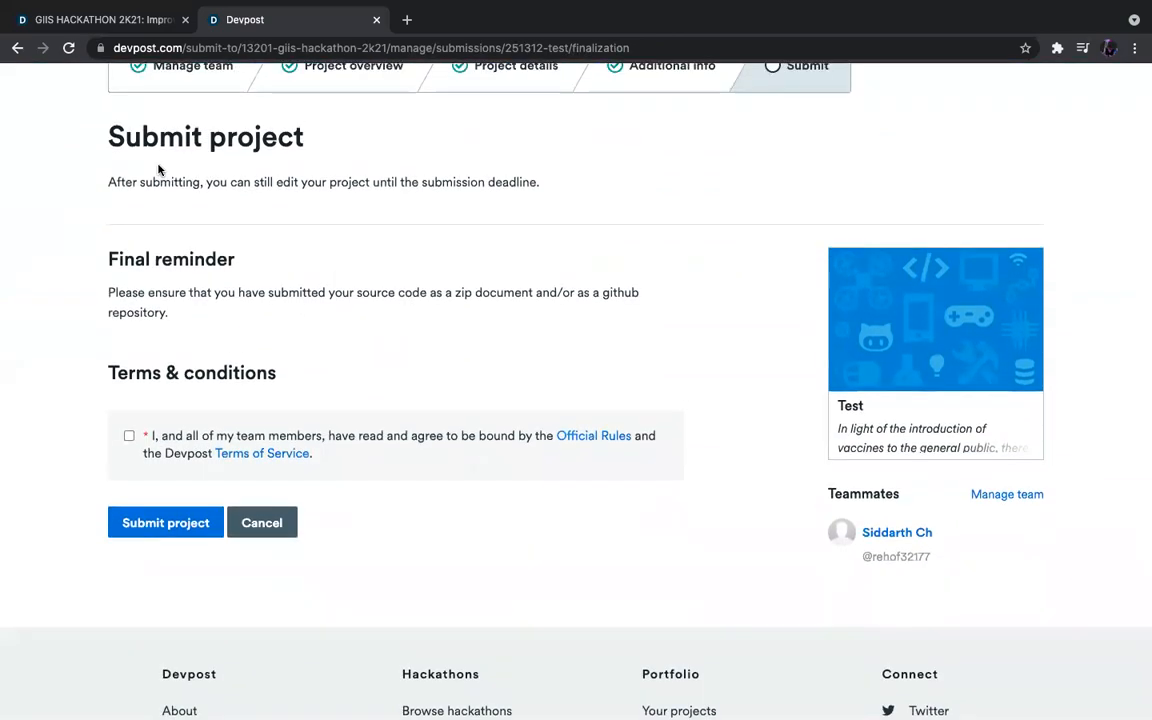
Agree to the Official Rules and Terms, then submit the Test project to GIIS HACKATHON 2K21.
scroll(158, 170, "up", 1)
left_click_drag(100, 306, 578, 317)
left_click(578, 317)
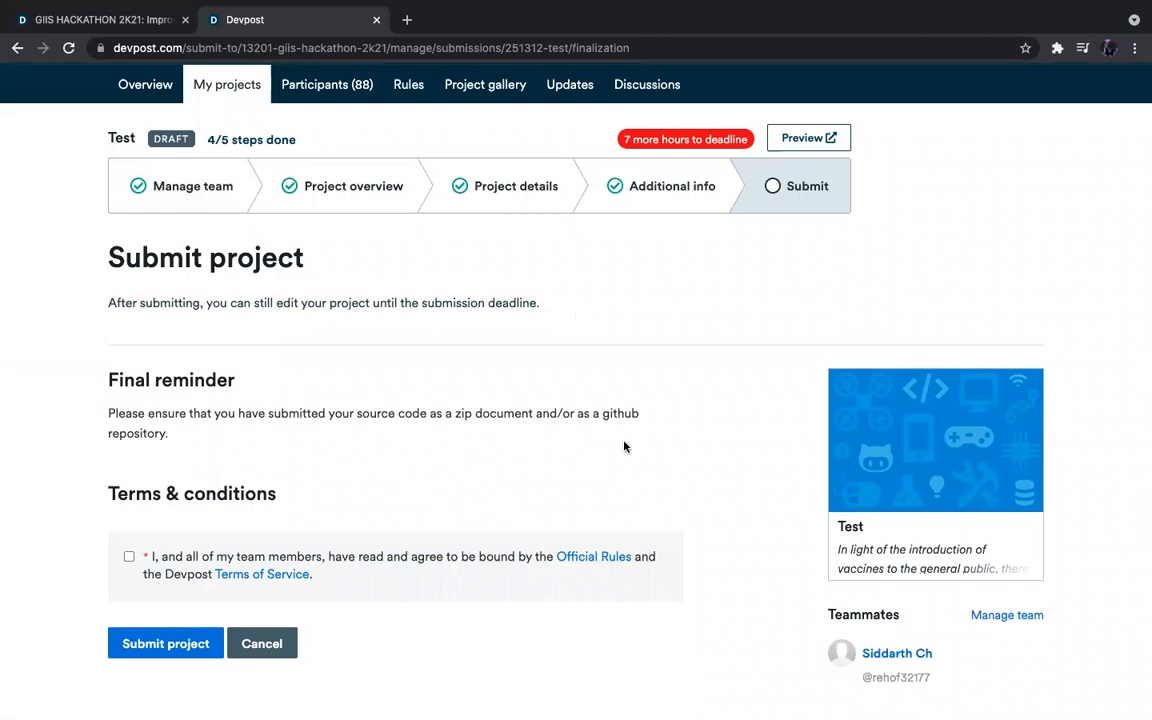
scroll(625, 445, "down", 2)
scroll(625, 445, "up", 1)
scroll(626, 448, "up", 1)
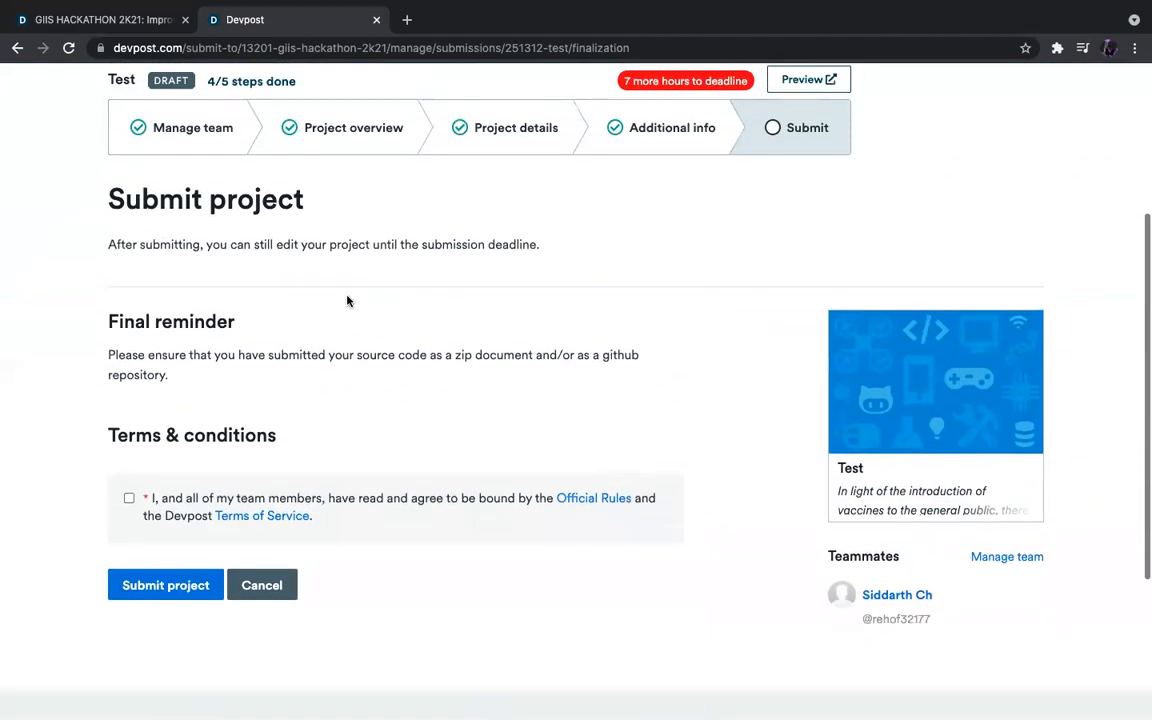
left_click_drag(712, 195, 592, 248)
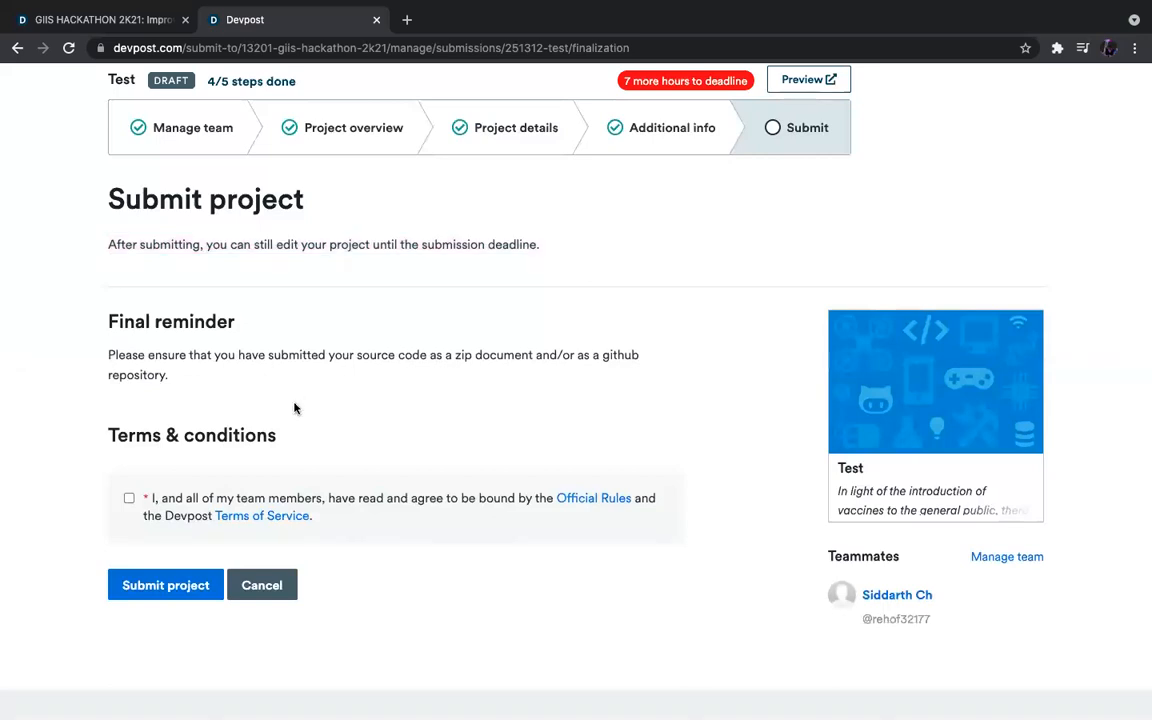
scroll(342, 373, "up", 1)
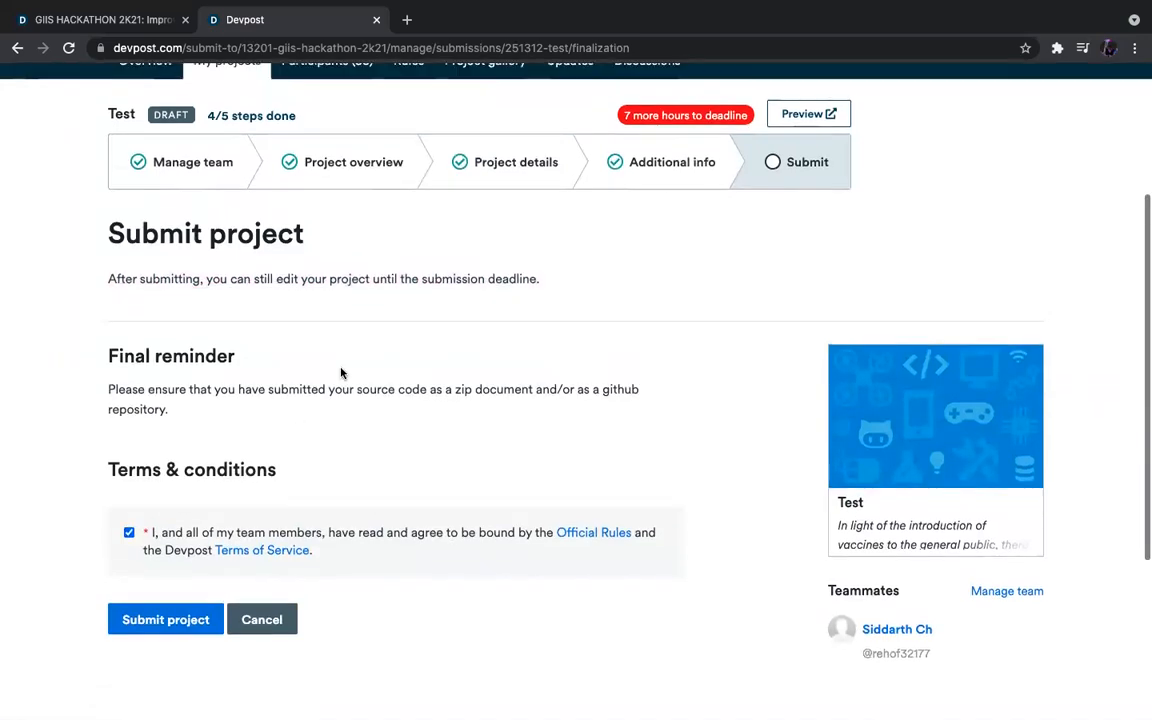
scroll(488, 218, "up", 1)
left_click(170, 600)
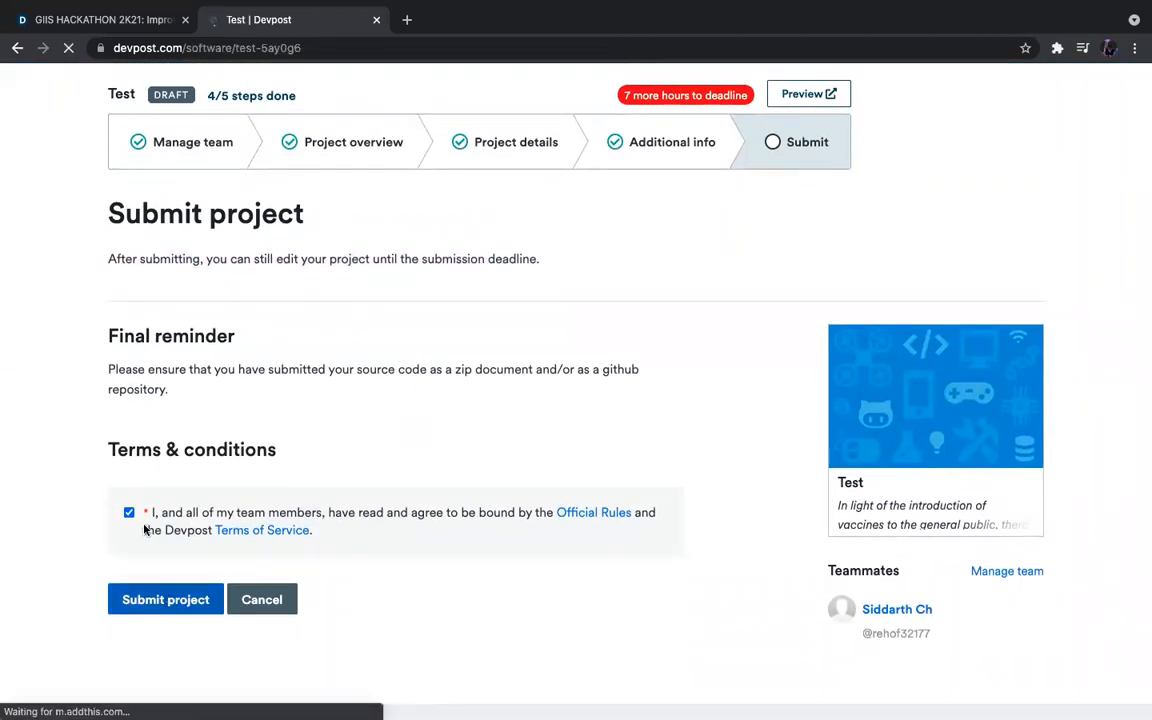
Review the published Test project page, including its story sections and Built With list.
scroll(681, 450, "down", 5)
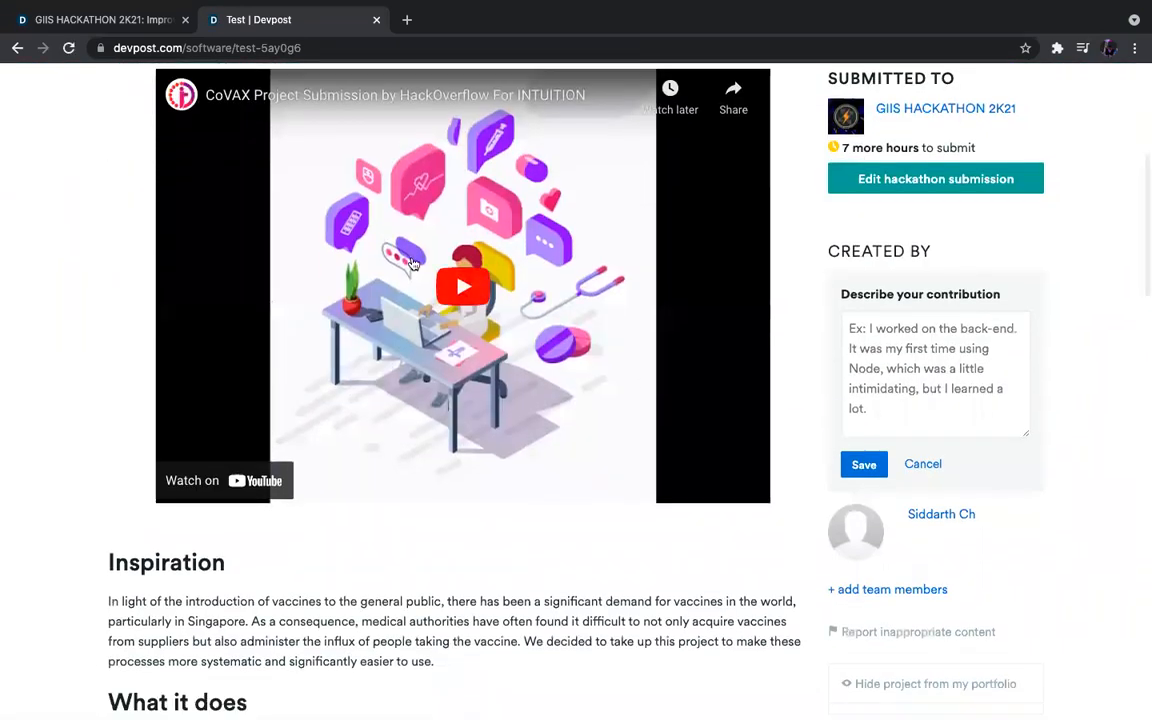
scroll(829, 445, "up", 2)
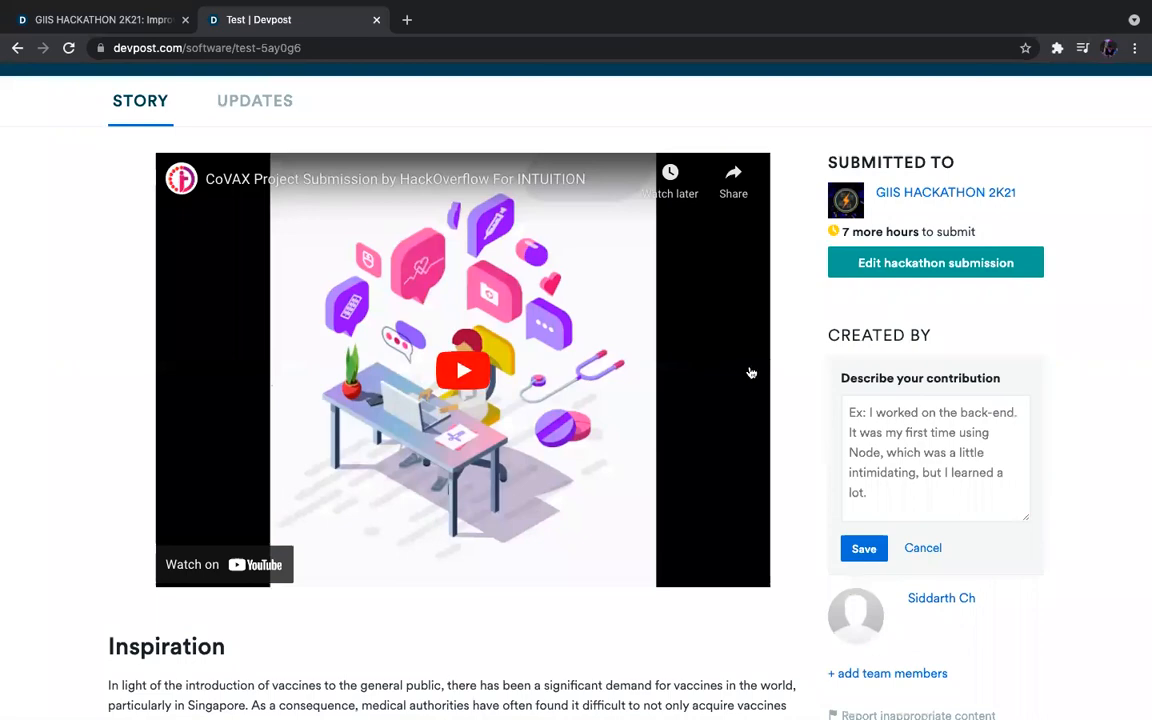
scroll(702, 437, "down", 10)
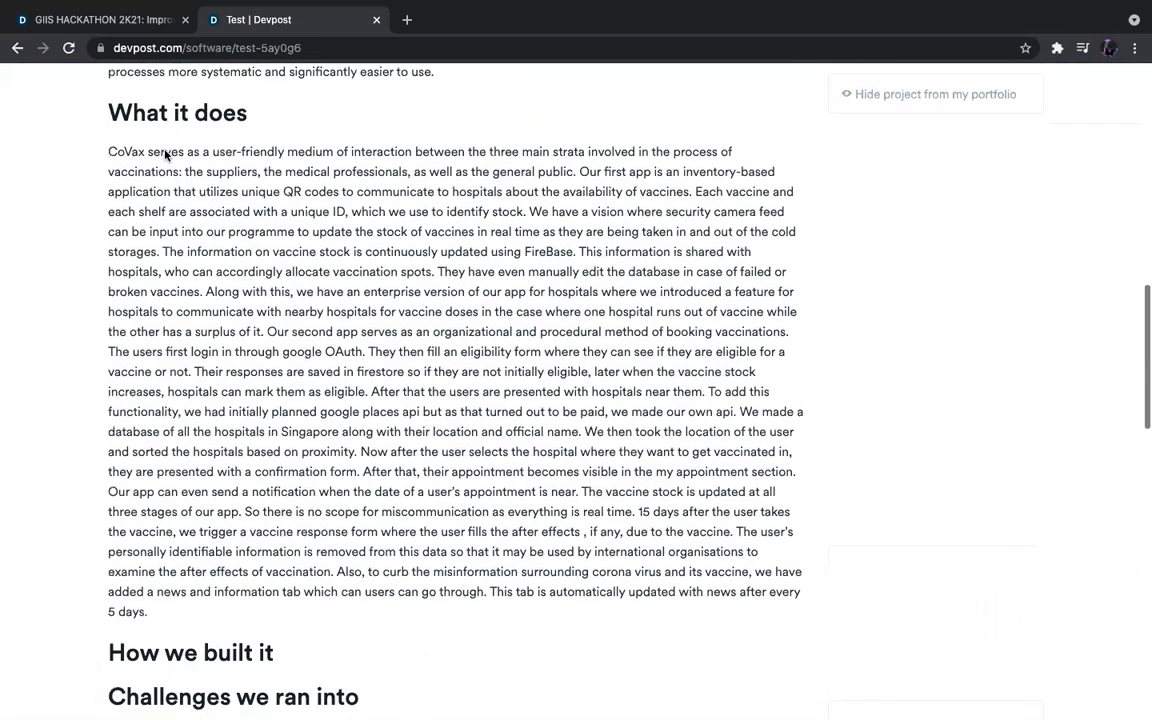
scroll(165, 152, "up", 2)
left_click_drag(135, 170, 434, 490)
left_click(434, 494)
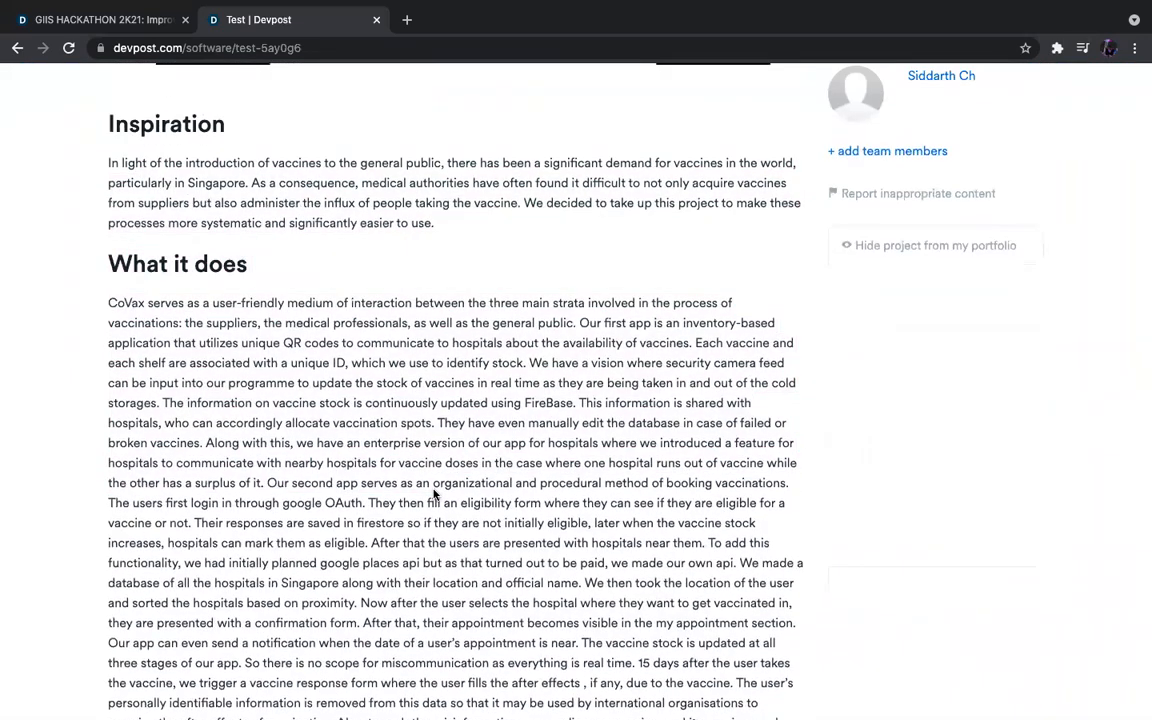
scroll(434, 494, "down", 7)
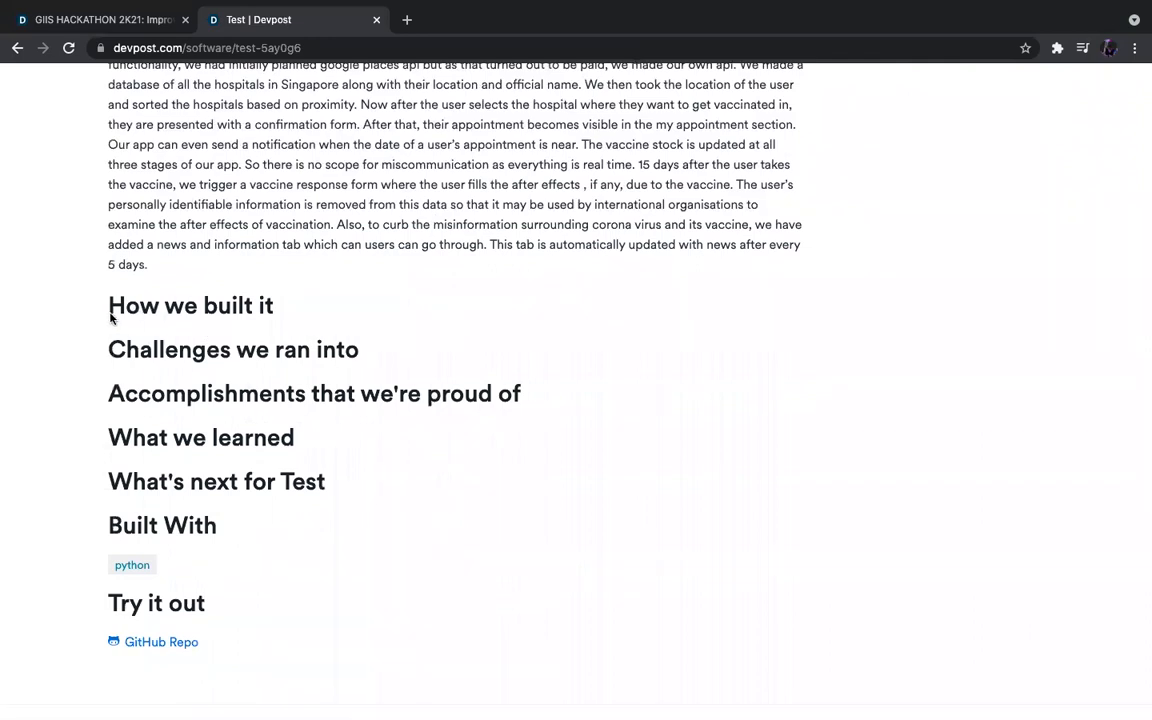
left_click_drag(110, 304, 328, 565)
left_click(328, 565)
left_click_drag(108, 265, 268, 567)
scroll(268, 567, "down", 2)
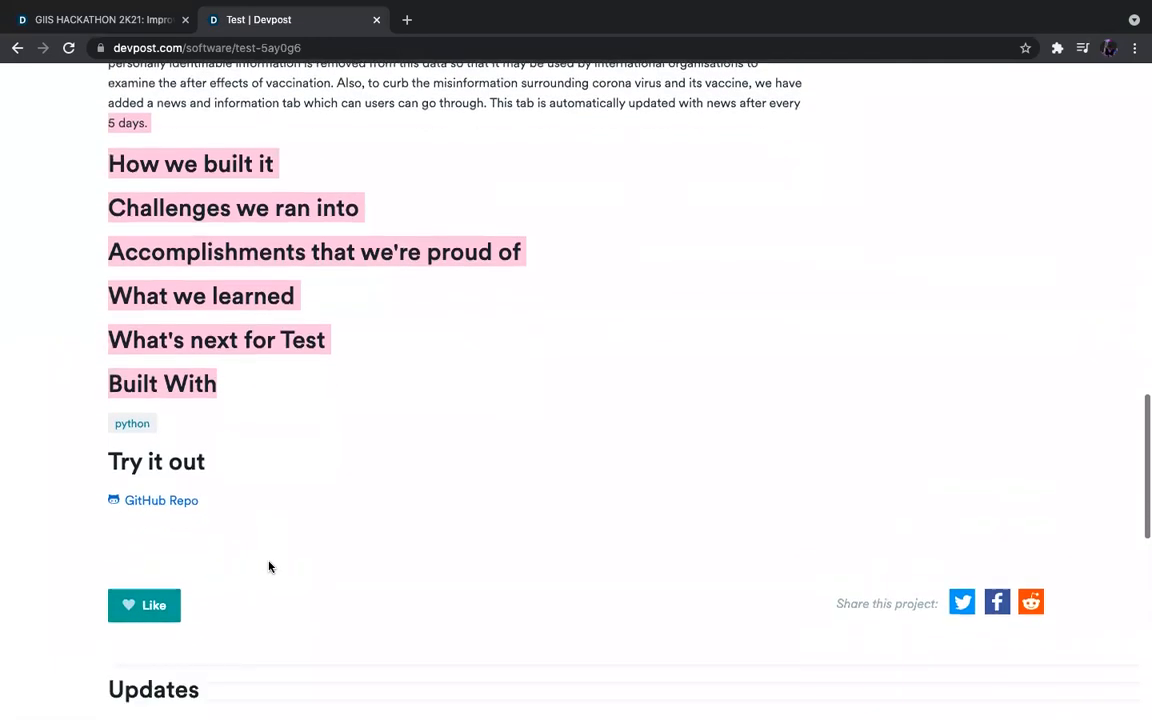
Open the project's GitHub repository, then return to the Test project page.
left_click(186, 503)
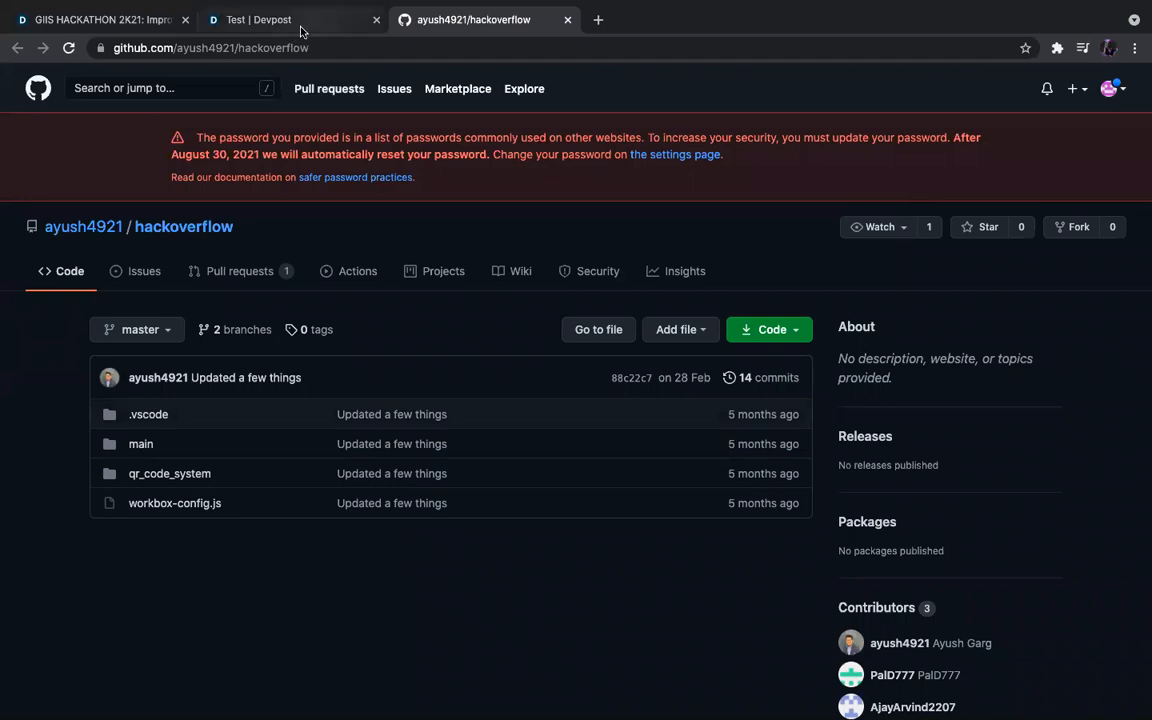
left_click(264, 22)
scroll(521, 285, "down", 2)
scroll(521, 285, "up", 15)
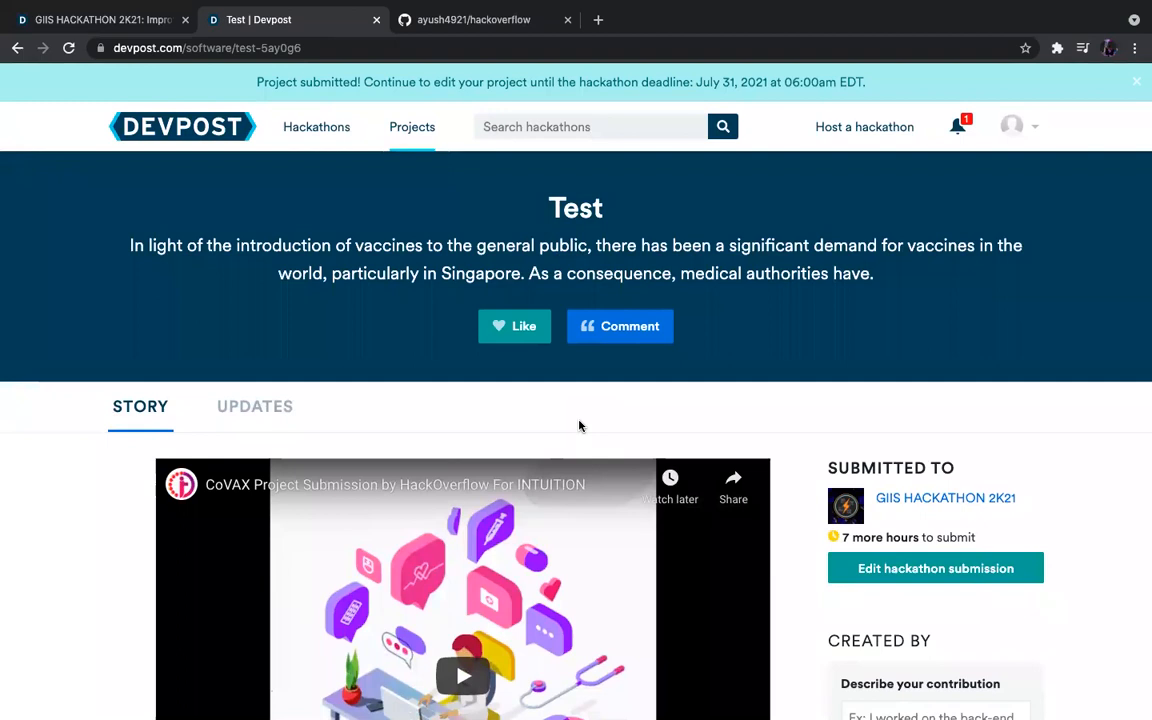
scroll(578, 426, "down", 3)
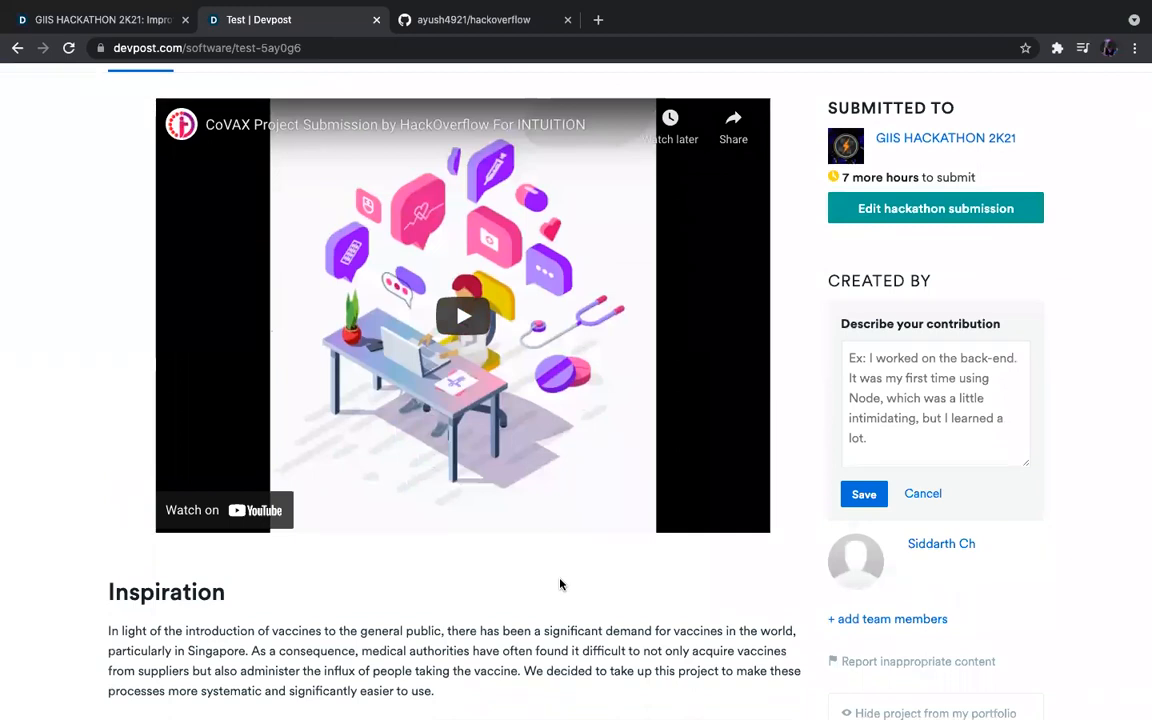
scroll(560, 584, "down", 2)
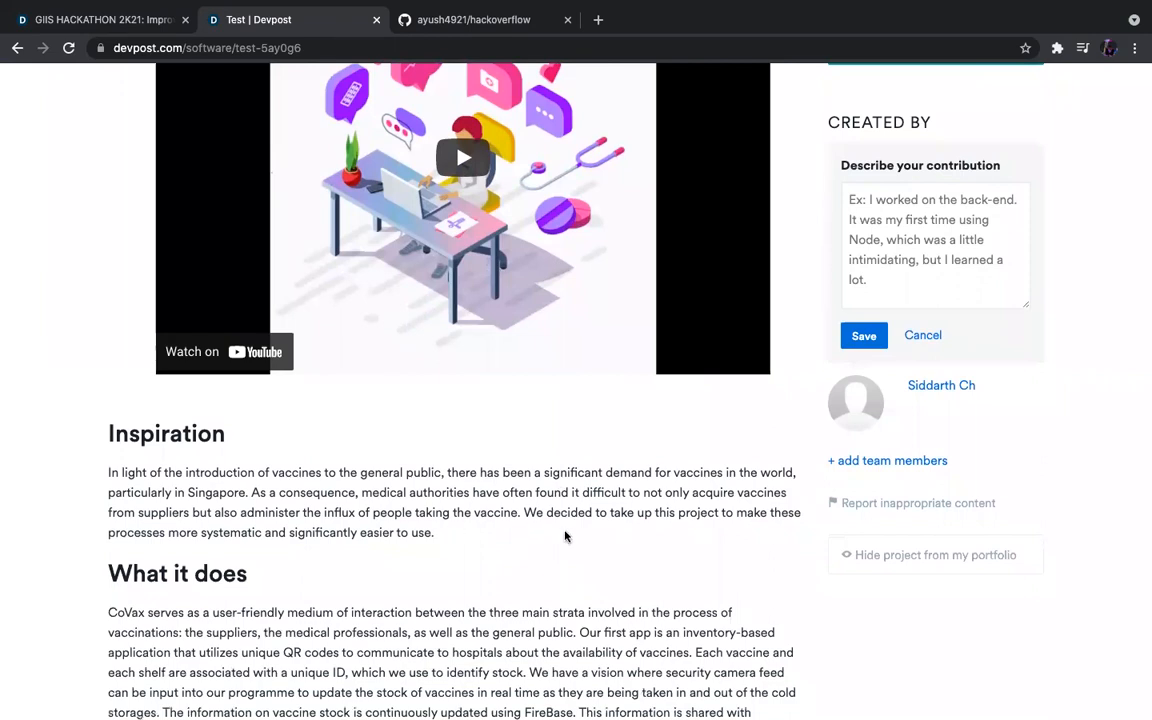
scroll(566, 535, "up", 4)
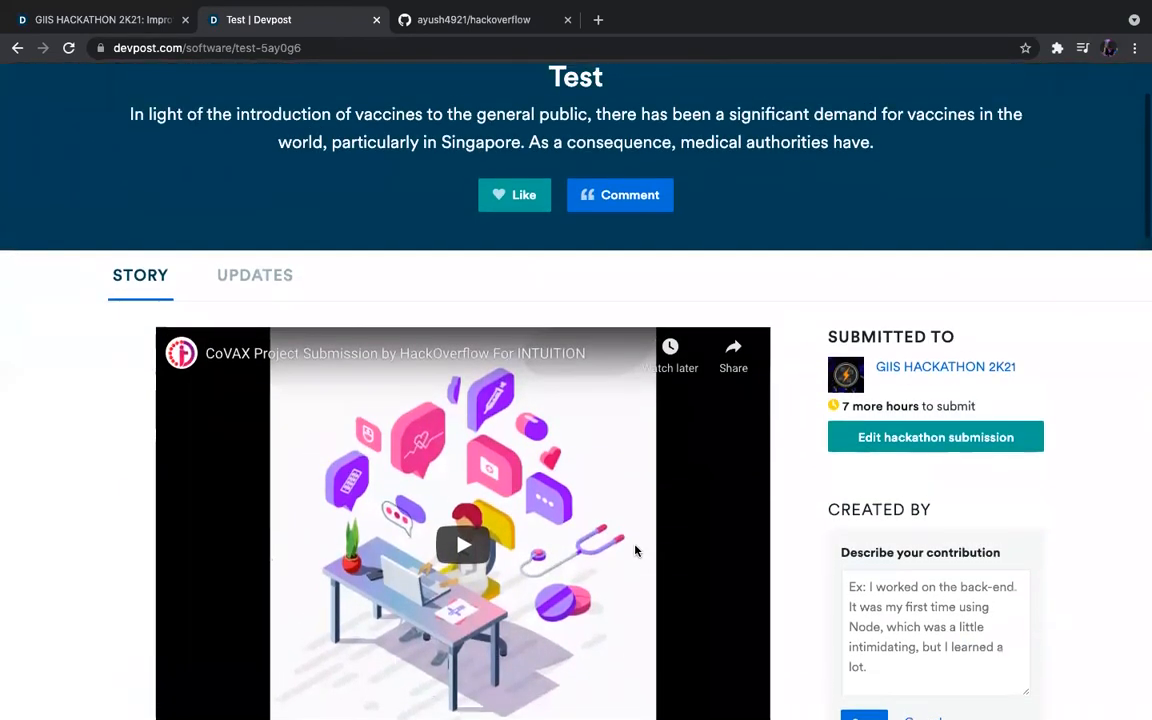